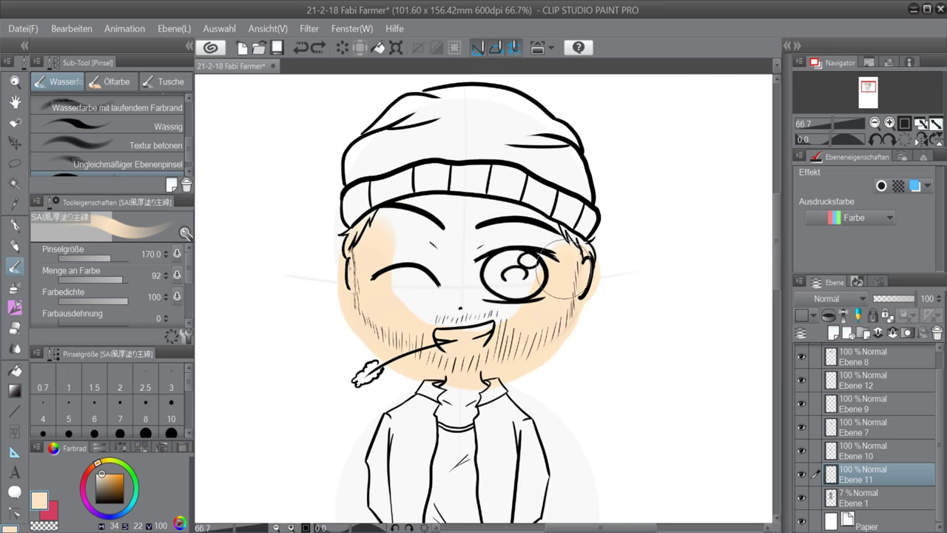
Undo the skin painting on Ebene 11 and add a new layer directly below it
key(ctrl+z)
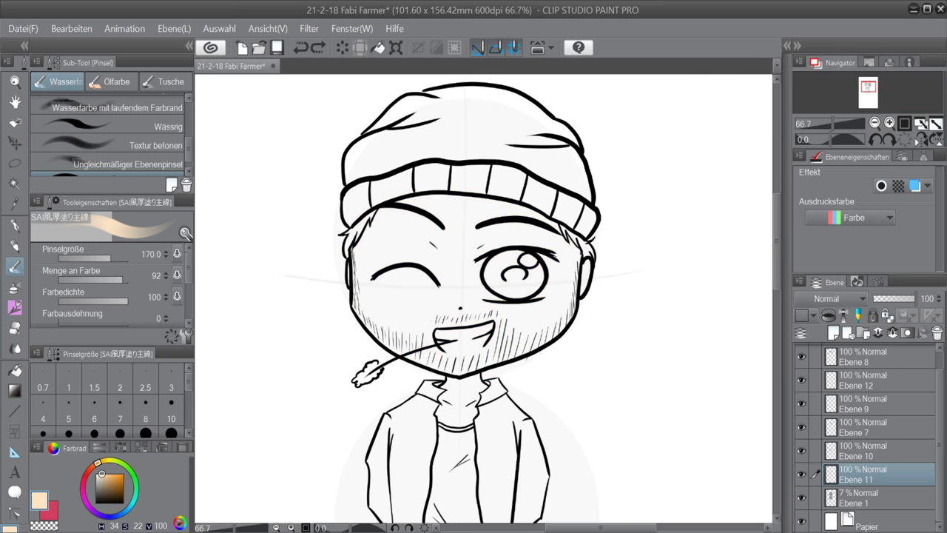
click(834, 335)
drag(859, 475, 862, 504)
click(803, 475)
Paint the whole face in the light skin tone on the new layer beneath the line art
mouse_move(414, 255)
mouse_down()
mouse_move(360, 275)
mouse_move(391, 232)
mouse_move(561, 253)
mouse_move(511, 348)
mouse_move(392, 300)
mouse_move(518, 281)
mouse_up()
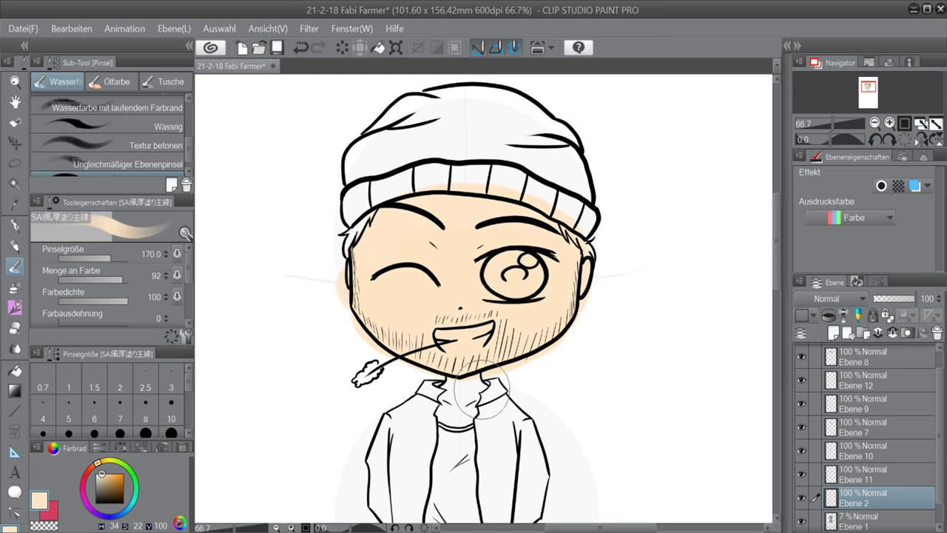
key(ctrl+z)
click(318, 48)
Fill the neck with the same light skin tone using the brush at size 60
scroll(474, 366, up, 2)
drag(776, 250, 776, 260)
key(bracketleft)
key(bracketleft)
key(bracketleft)
key(bracketleft)
key(bracketleft)
key(bracketleft)
mouse_move(485, 314)
mouse_down()
mouse_move(451, 390)
mouse_move(407, 383)
mouse_move(419, 330)
mouse_move(451, 319)
mouse_up()
drag(775, 254, 776, 233)
scroll(728, 249, down, 1)
drag(588, 526, 592, 527)
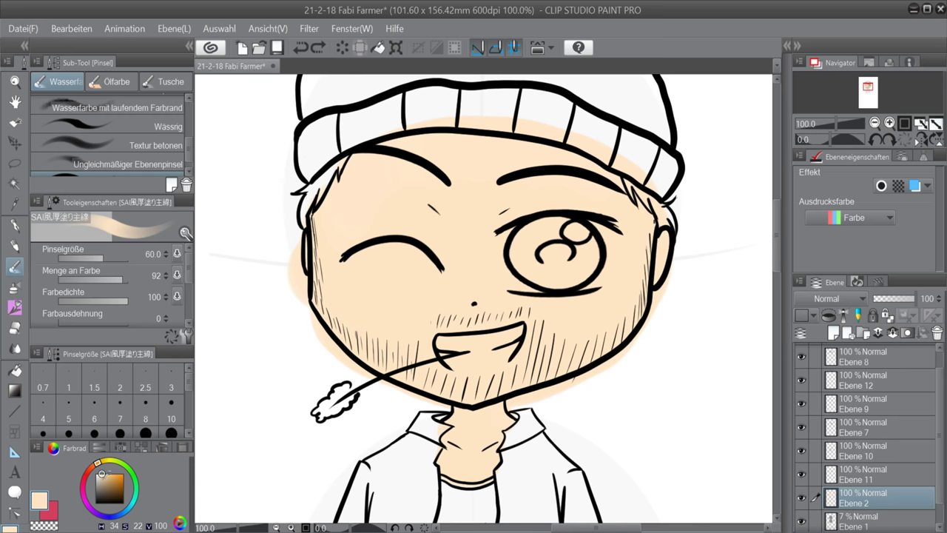
Shade the temple hairline beside the winking eye using Geschmeidige Wasserfarbe at size 17 in a darker skin tone (S 31, V 83)
scroll(189, 136, up, 4)
click(134, 136)
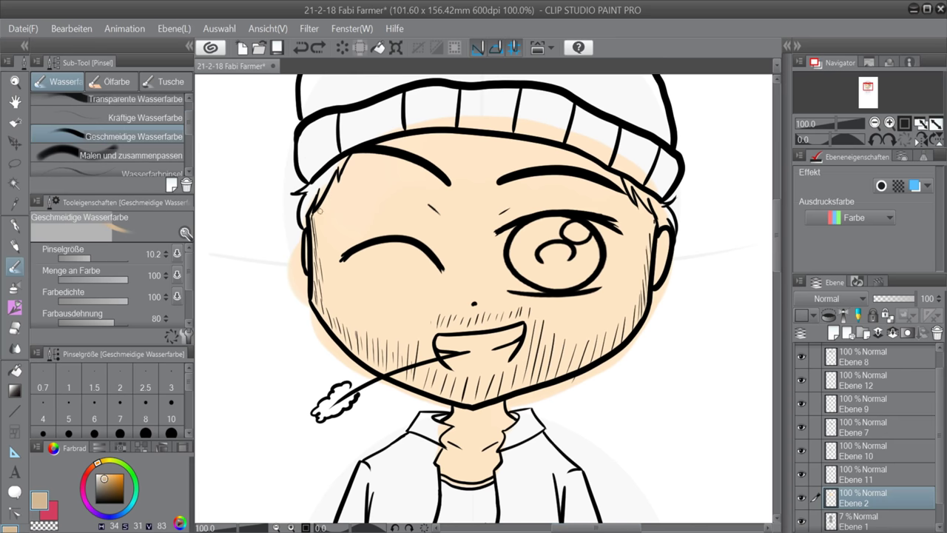
click(120, 433)
mouse_move(316, 216)
mouse_down()
mouse_move(350, 162)
mouse_move(384, 155)
mouse_up()
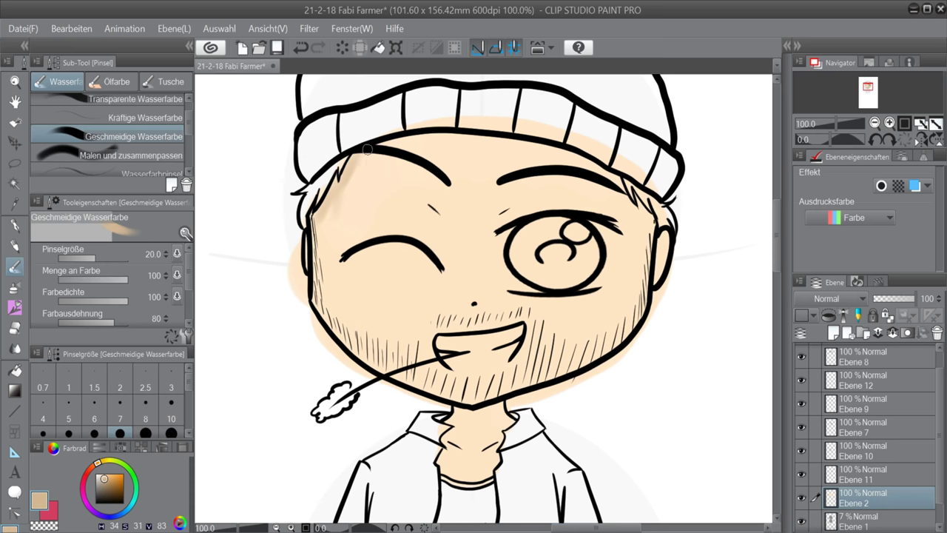
key(ctrl+z)
key(bracketleft)
drag(334, 178, 357, 154)
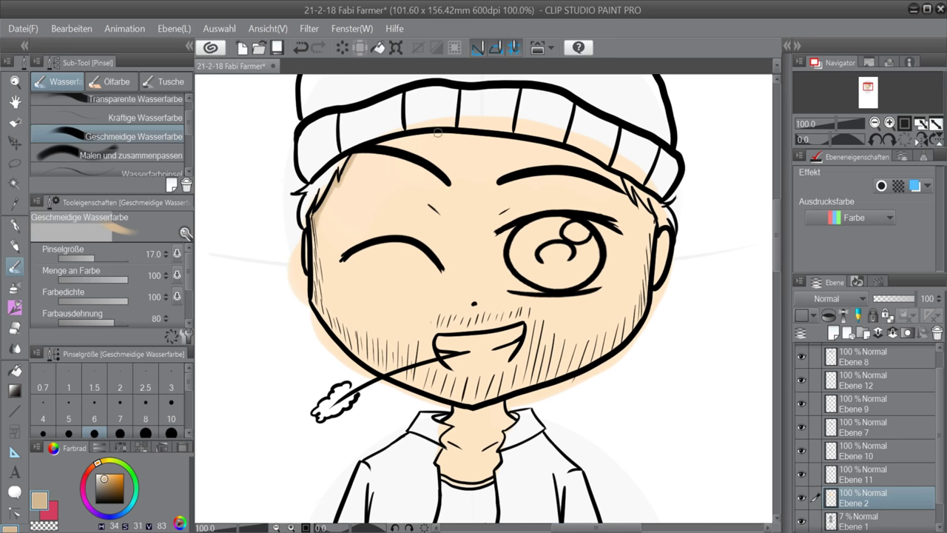
Shade the forehead beneath the hat brim using Transparente Wasserfarbe at size 70 in a darker brown skin tone (S 38, V 72)
scroll(150, 136, up, 1)
click(137, 119)
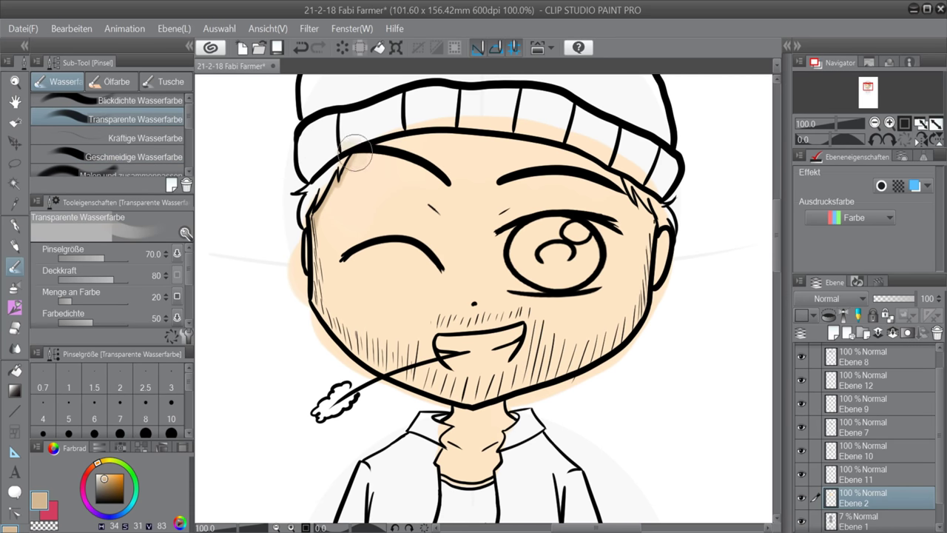
key(ctrl+z)
click(106, 482)
mouse_move(356, 160)
mouse_down()
mouse_move(523, 146)
mouse_move(632, 188)
mouse_move(391, 151)
mouse_move(344, 164)
mouse_up()
drag(344, 163, 626, 185)
key(ctrl+z)
drag(560, 146, 620, 160)
Soften the lower edge of the forehead shadow using Geschmeidige Wasserfarbe at size 60 in the light skin tone
click(133, 136)
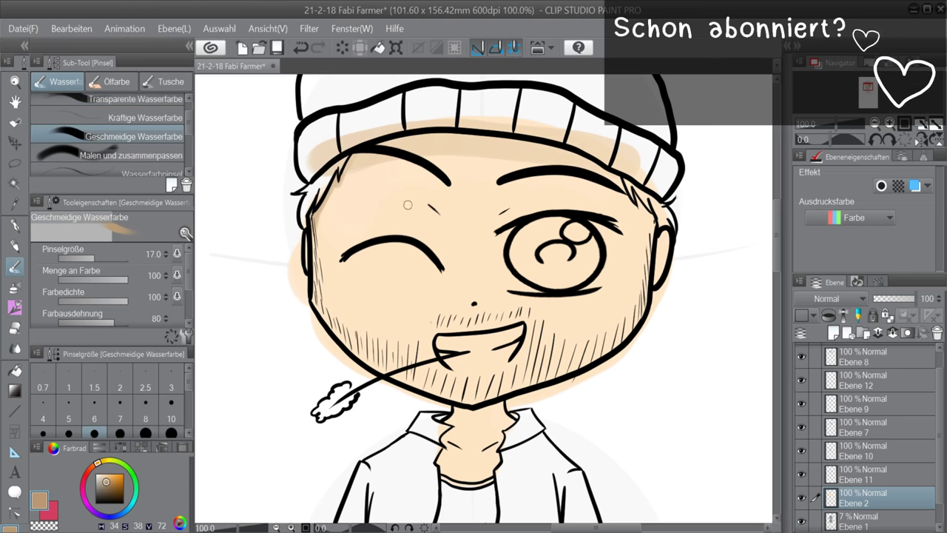
key(bracketright)
key(bracketright)
key(bracketright)
key(bracketright)
key(bracketright)
key(bracketright)
mouse_move(370, 177)
mouse_down()
mouse_move(427, 161)
mouse_move(560, 182)
mouse_up()
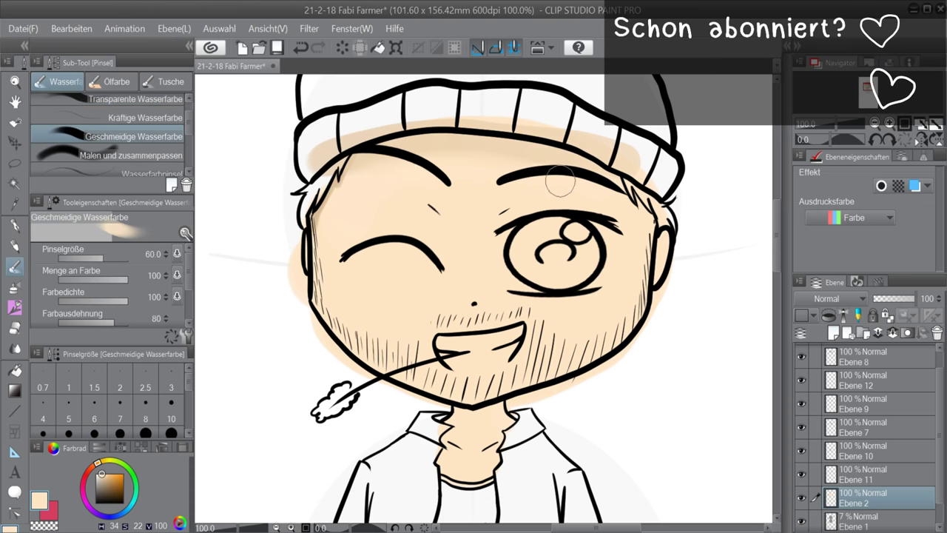
Deepen the shadow along the hat brim to the temple above the open eye using Transparente Wasserfarbe in brown (S 31, V 71)
click(104, 478)
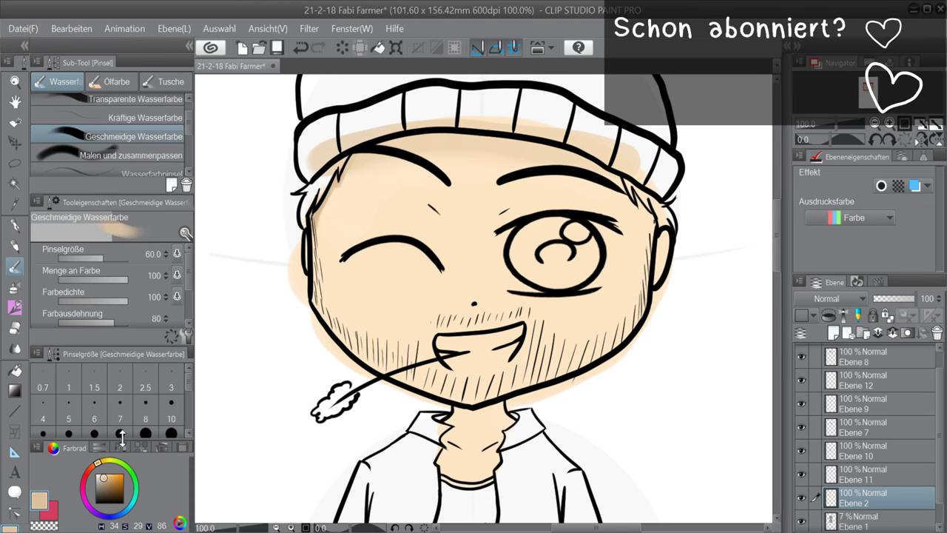
scroll(129, 122, up, 1)
click(129, 117)
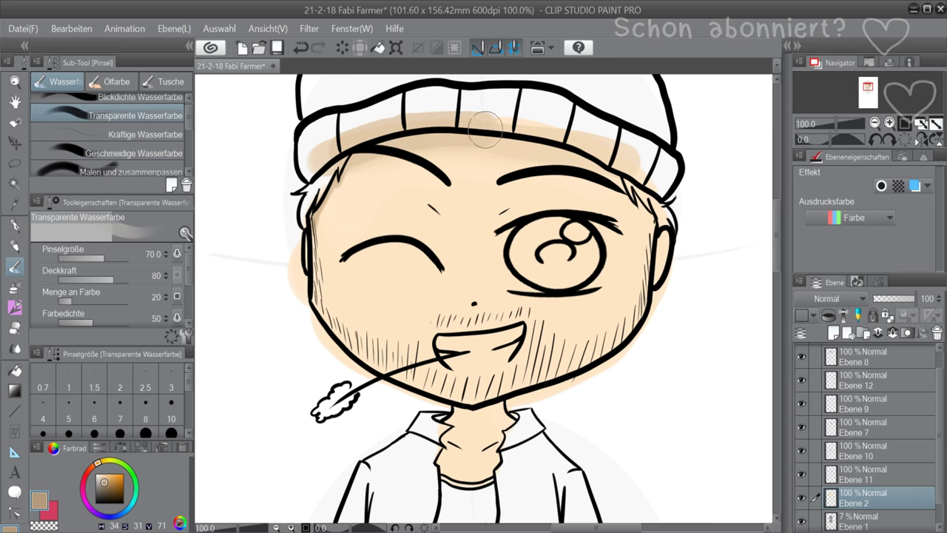
mouse_move(639, 178)
mouse_down()
mouse_move(558, 161)
mouse_move(373, 152)
mouse_move(561, 159)
mouse_move(680, 185)
mouse_up()
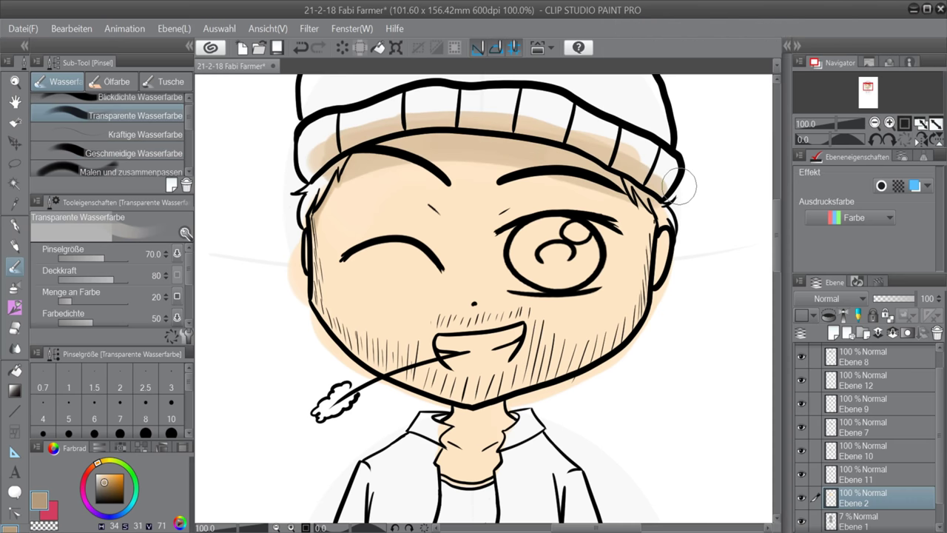
Blend the deepened forehead shadow into the skin using Geschmeidige Wasserfarbe at size 60 in the light skin tone
click(100, 473)
click(133, 154)
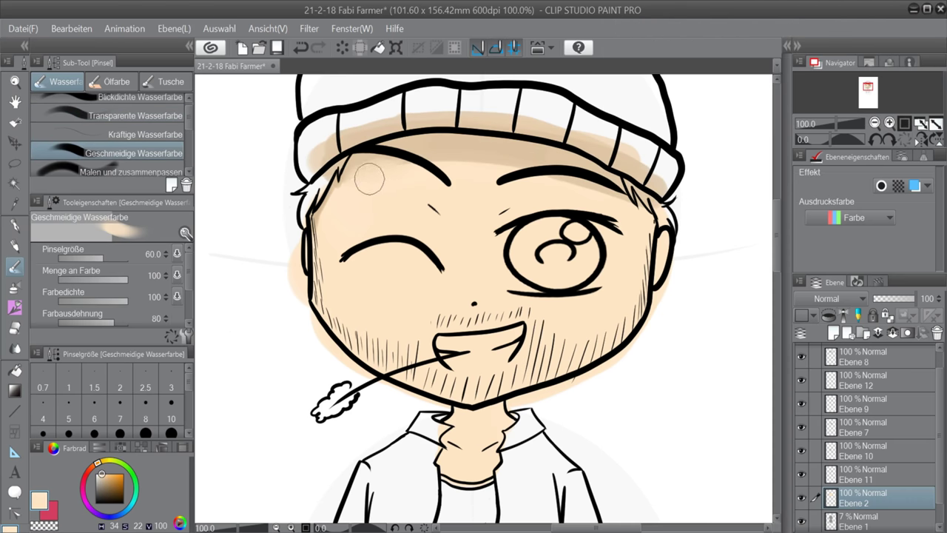
mouse_move(552, 186)
mouse_down()
mouse_move(637, 218)
mouse_move(612, 194)
mouse_move(539, 173)
mouse_move(354, 190)
mouse_move(448, 205)
mouse_move(363, 174)
mouse_move(348, 183)
mouse_move(617, 201)
mouse_up()
key(ctrl+z)
key(ctrl+z)
key(ctrl+z)
drag(348, 191, 651, 232)
drag(351, 183, 605, 201)
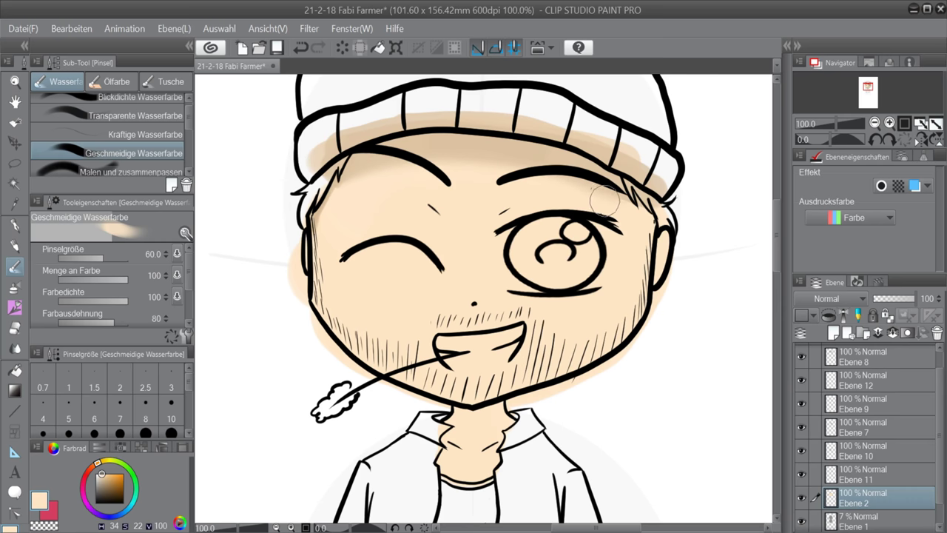
Shade the beard area along the jaw, chin and upper lip at brush size 30 with a tone sampled from the forehead shadow
key(bracketleft)
key(bracketleft)
key(bracketleft)
alt+click(360, 157)
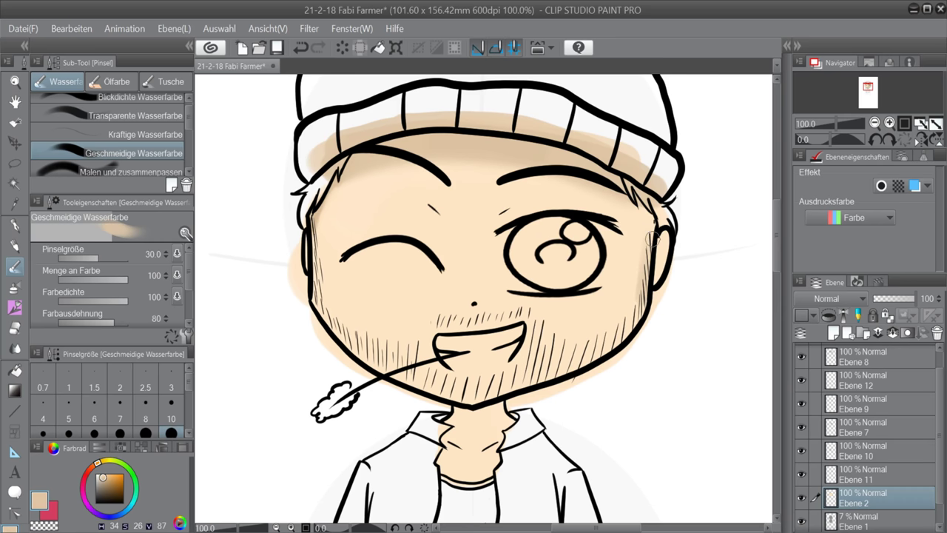
mouse_move(583, 364)
mouse_down()
mouse_move(578, 343)
mouse_move(564, 373)
mouse_move(524, 378)
mouse_move(518, 392)
mouse_move(415, 358)
mouse_up()
mouse_move(548, 339)
mouse_down()
mouse_move(509, 319)
mouse_move(441, 320)
mouse_move(427, 337)
mouse_up()
mouse_move(315, 220)
mouse_down()
mouse_move(339, 324)
mouse_move(404, 385)
mouse_move(444, 398)
mouse_up()
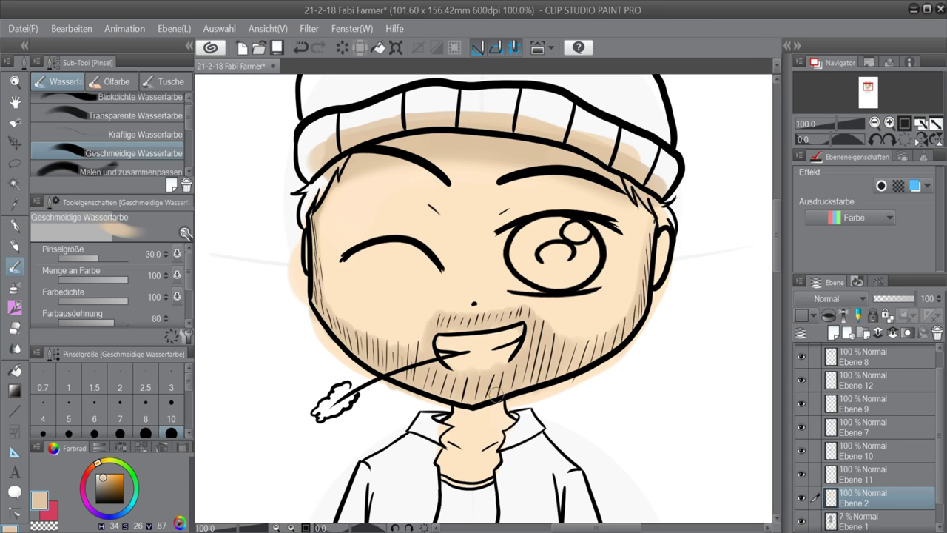
drag(652, 221, 647, 246)
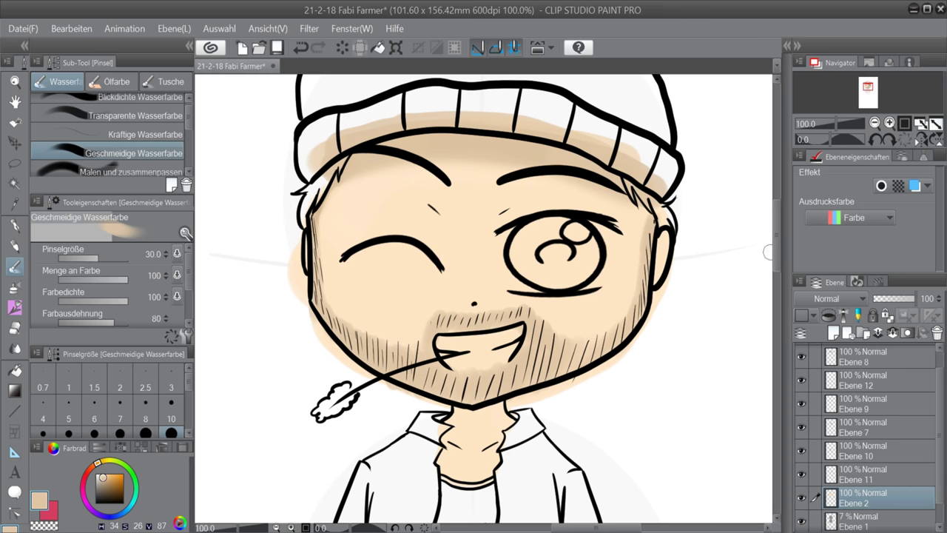
scroll(752, 244, up, 1)
key(bracketleft)
key(bracketleft)
key(bracketleft)
key(ctrl+z)
mouse_move(188, 120)
mouse_down()
mouse_move(188, 134)
mouse_move(190, 120)
mouse_up()
click(174, 128)
scroll(190, 127, down, 3)
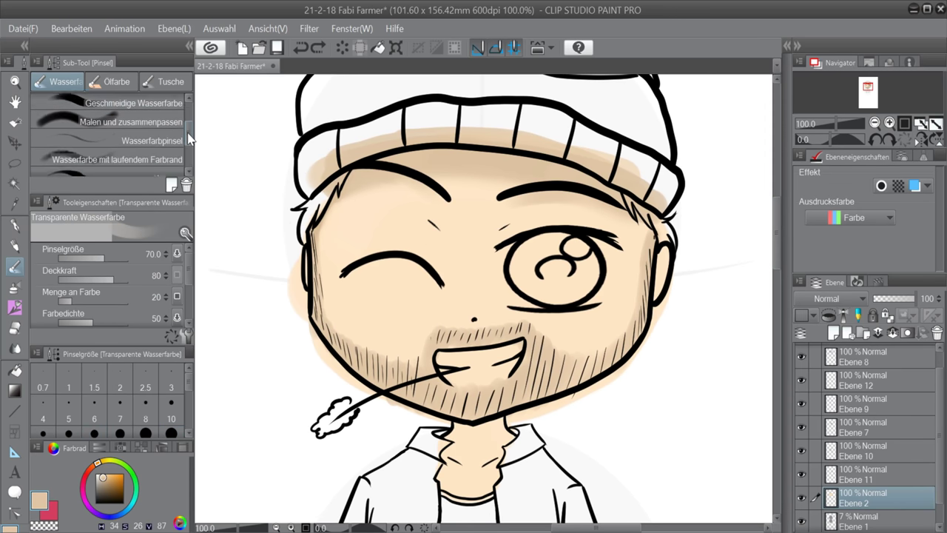
click(159, 129)
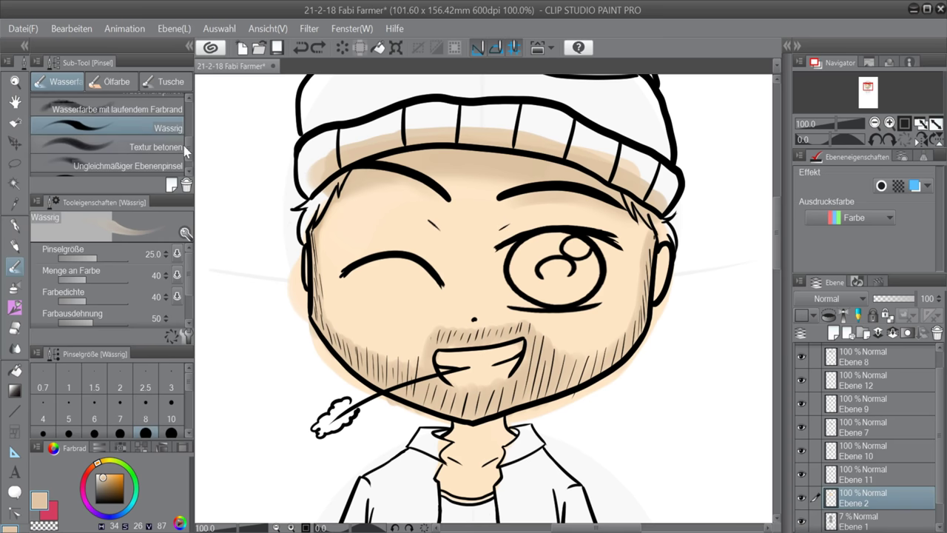
click(155, 147)
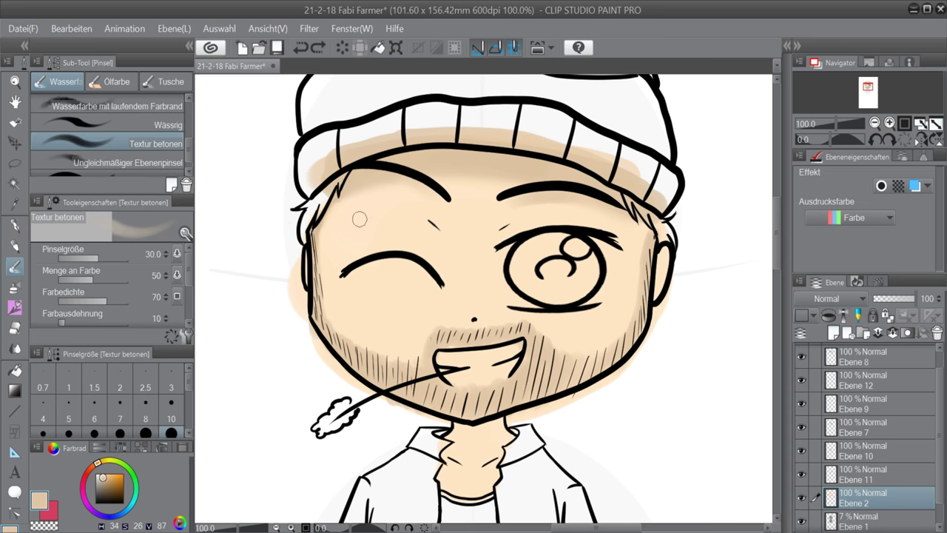
Switch to the SAI風厚塗り主線 brush at size 15 and shade the creases between the eyebrows with the beard tone
drag(187, 156, 188, 165)
click(174, 168)
key(bracketleft)
key(bracketleft)
key(bracketleft)
key(bracketleft)
key(bracketleft)
key(bracketleft)
key(bracketleft)
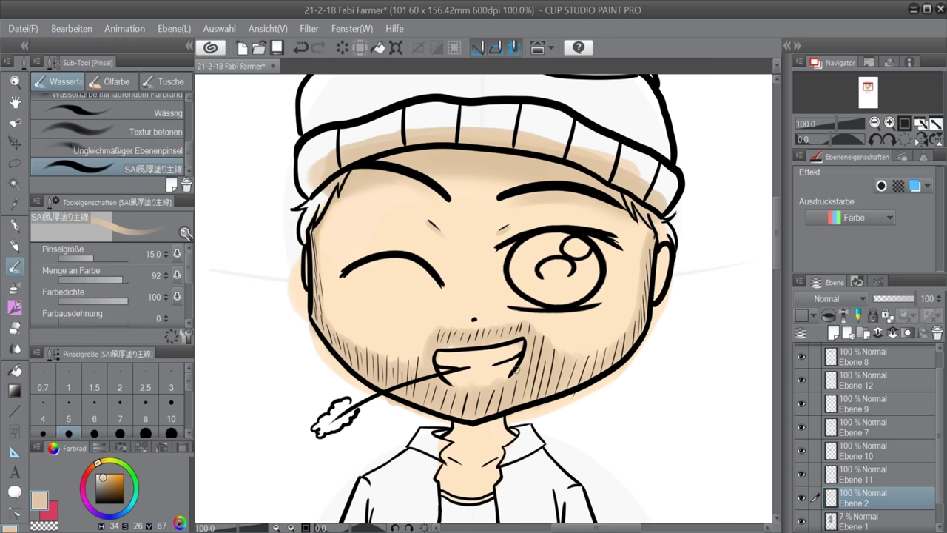
Soften the shading around the eyebrow creases using Geschmeidige Wasserfarbe at size 30 in the sampled light skin tone
scroll(70, 141, up, 3)
click(68, 139)
alt+click(477, 210)
key(bracketright)
key(bracketright)
key(bracketright)
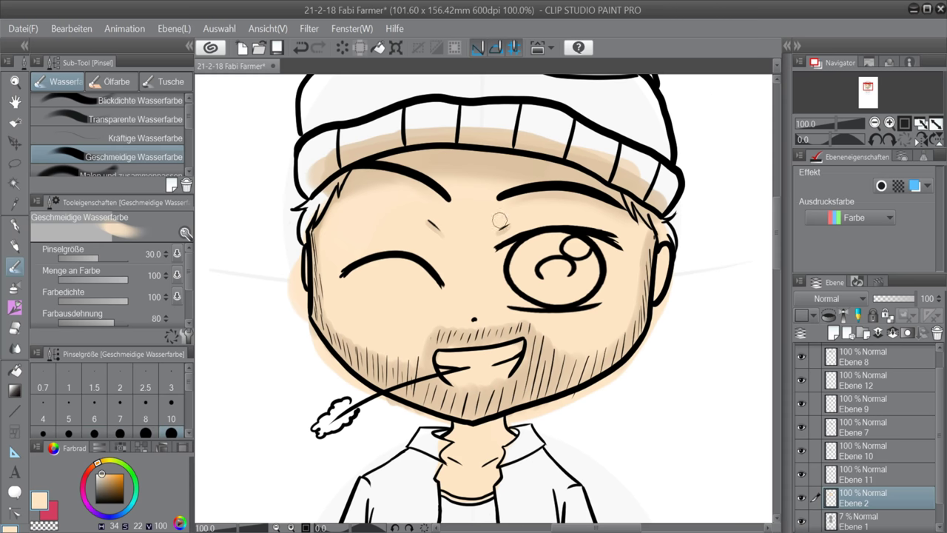
Shade the inside of the ear beside the open eye with sampled darker skin tones, reducing the brush to size 12
alt+click(357, 175)
drag(663, 256, 659, 281)
key(bracketleft)
key(bracketleft)
key(bracketleft)
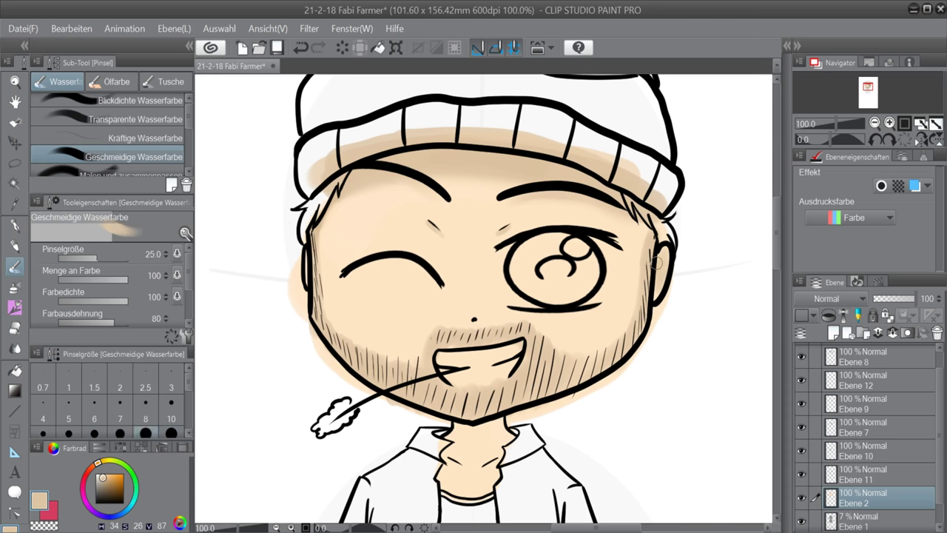
alt+click(659, 272)
key(bracketleft)
key(bracketleft)
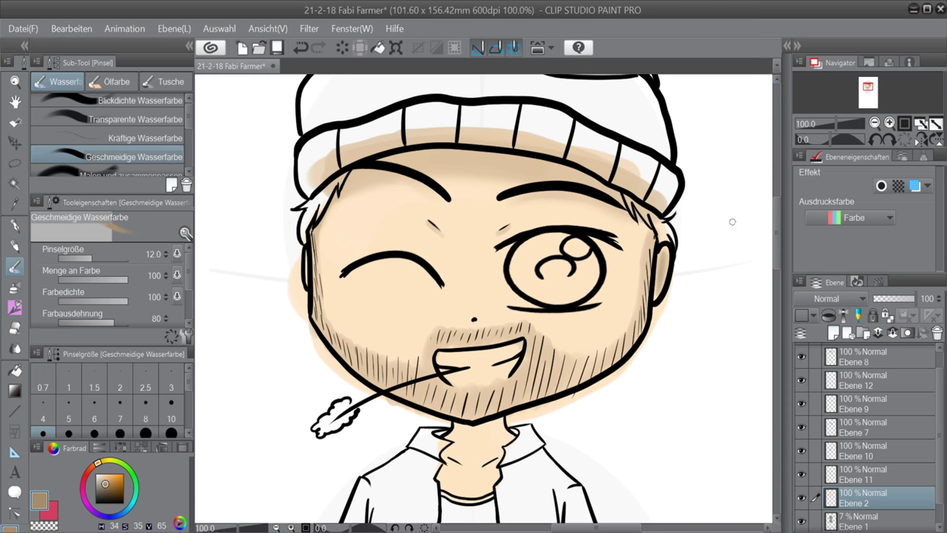
alt+click(384, 215)
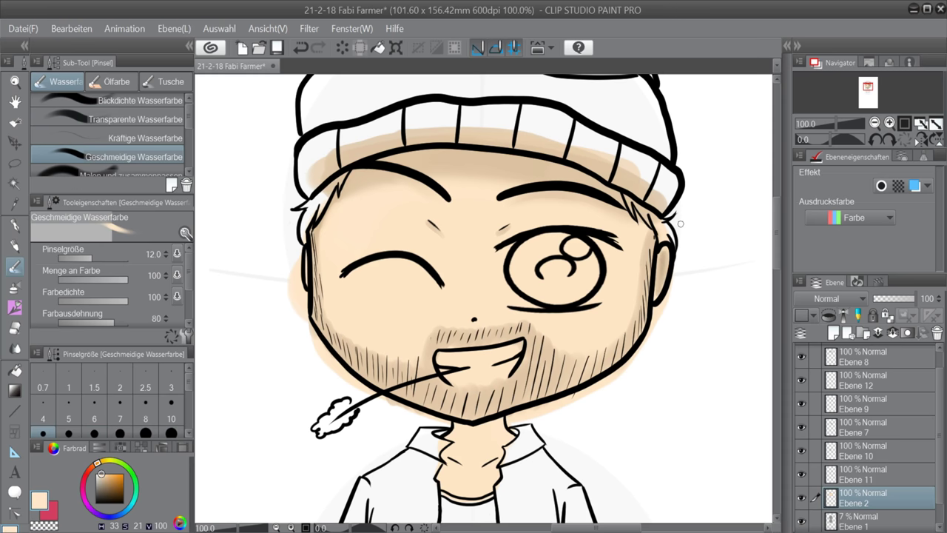
Paint the teeth white using the SAI風厚塗り主線 brush at size 15, and soften their lower edge with Geschmeidige Wasserfarbe
drag(102, 478, 95, 472)
scroll(122, 161, down, 5)
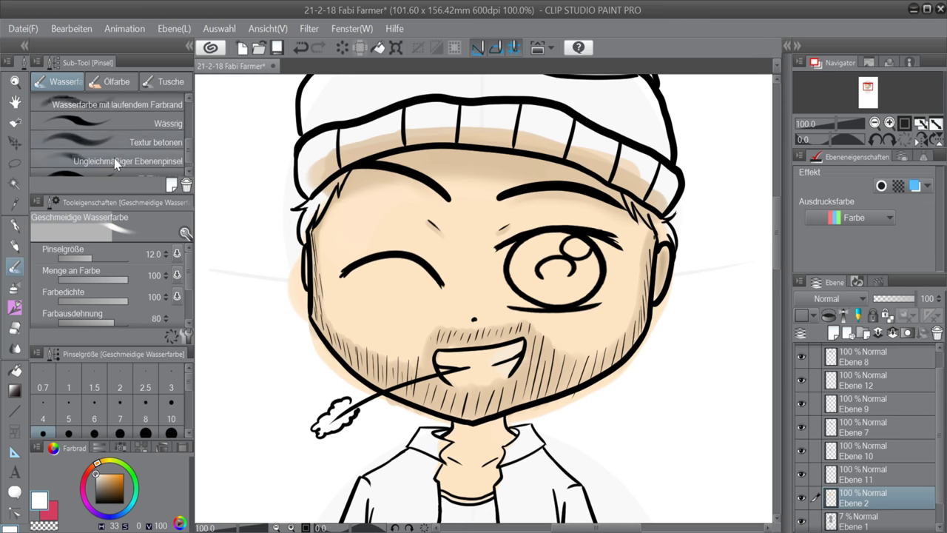
click(122, 168)
mouse_move(511, 346)
mouse_down()
mouse_move(439, 362)
mouse_move(507, 353)
mouse_move(497, 376)
mouse_move(505, 366)
mouse_move(460, 381)
mouse_move(486, 372)
mouse_move(444, 376)
mouse_up()
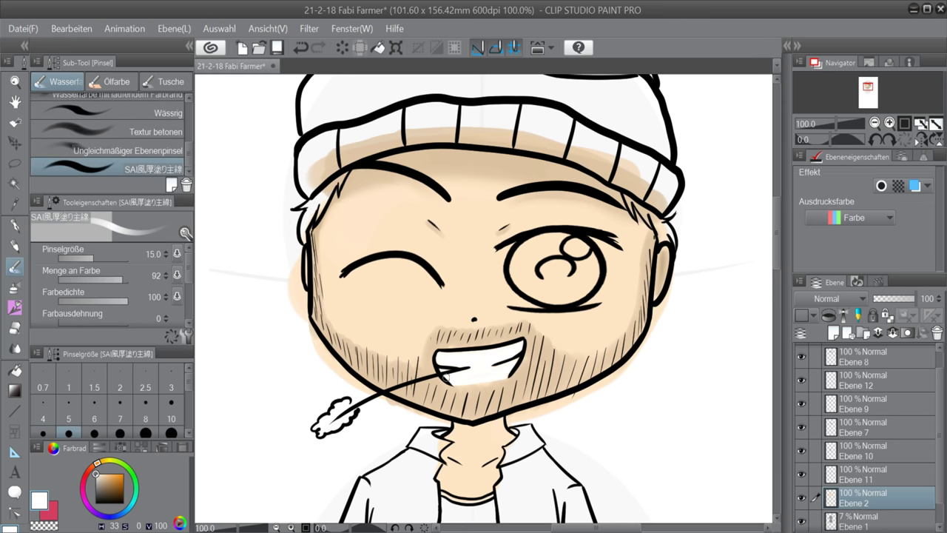
key(comma)
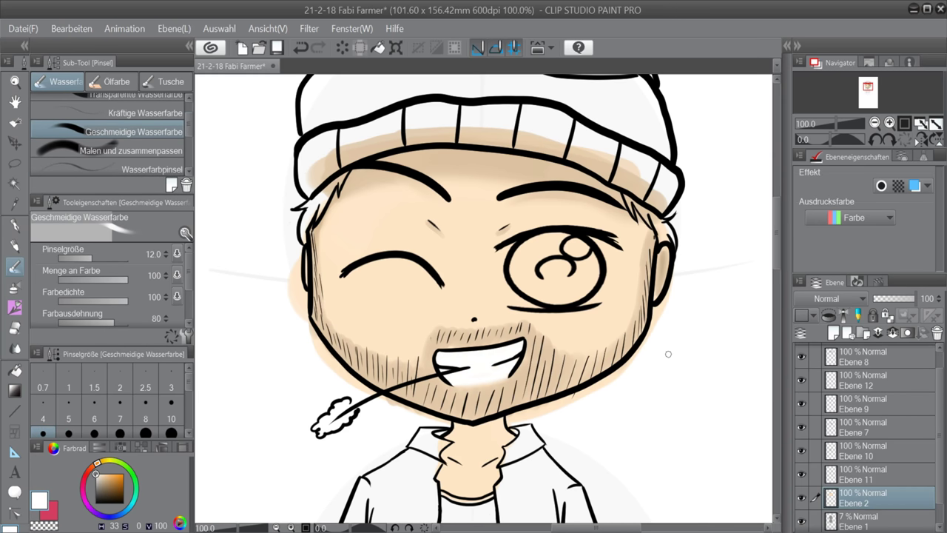
Shade the cheek and temple around the open eye using Geschmeidige Wasserfarbe at size 30 in the sampled forehead shadow tone
alt+click(352, 182)
drag(187, 136, 188, 132)
key(bracketleft)
key(bracketright)
key(bracketright)
key(bracketright)
key(bracketright)
key(bracketright)
key(bracketright)
mouse_move(617, 224)
mouse_down()
mouse_move(636, 275)
mouse_move(619, 278)
mouse_move(631, 292)
mouse_move(622, 324)
mouse_move(613, 252)
mouse_move(598, 243)
mouse_move(593, 199)
mouse_move(630, 240)
mouse_up()
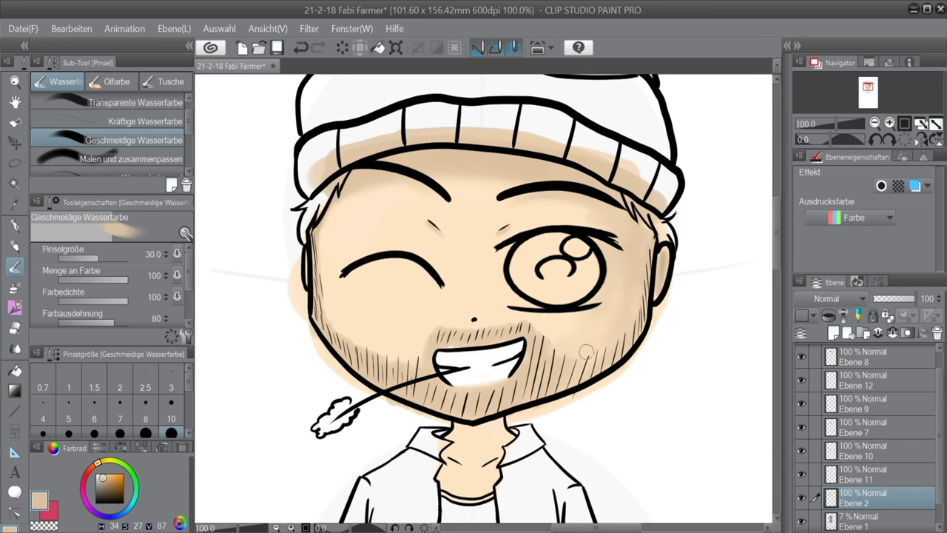
Paint the white of the open eye around the iris using the SAI風厚塗り主線 brush at size 15, and resample the light skin tone
scroll(125, 161, down, 3)
click(125, 166)
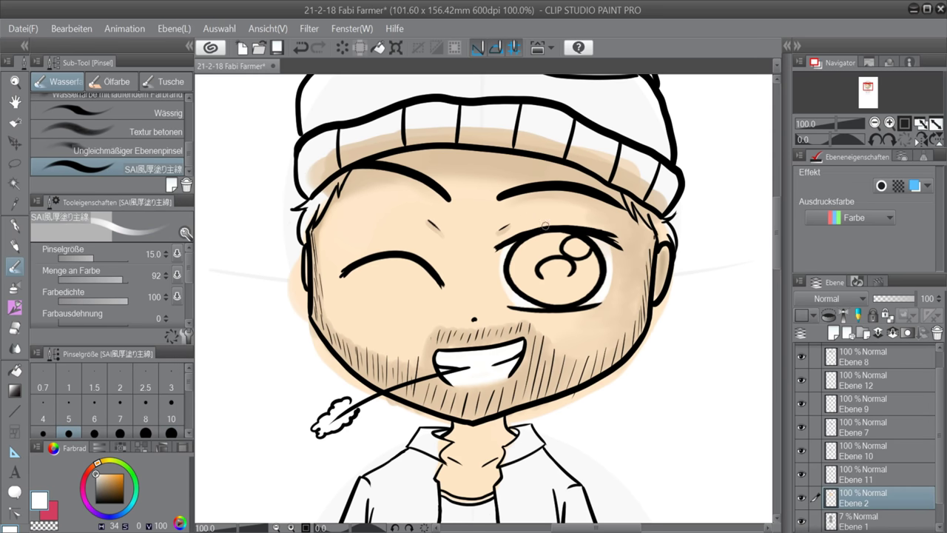
alt+click(439, 256)
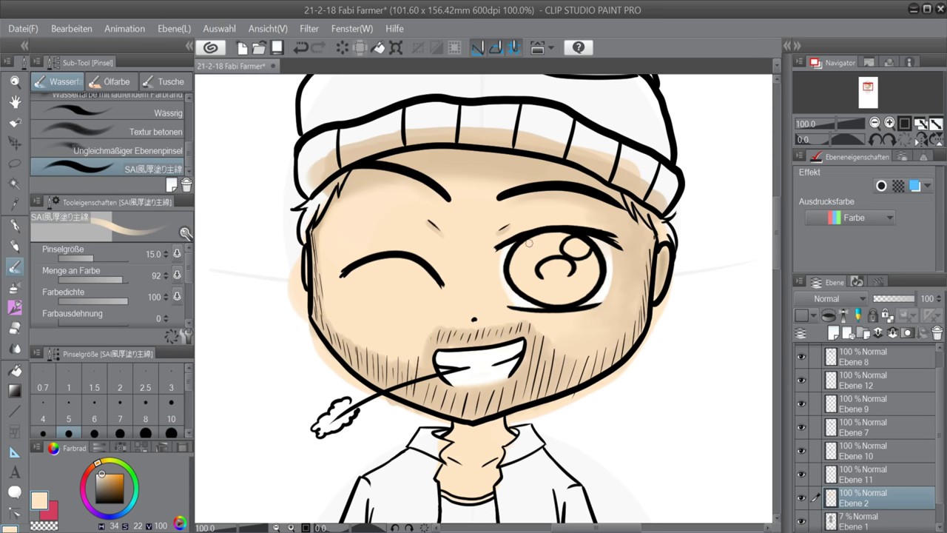
Make the eye's line-art layer Ebene 7 active and set up the G-Pen at size 12
ctrl+shift+click(522, 245)
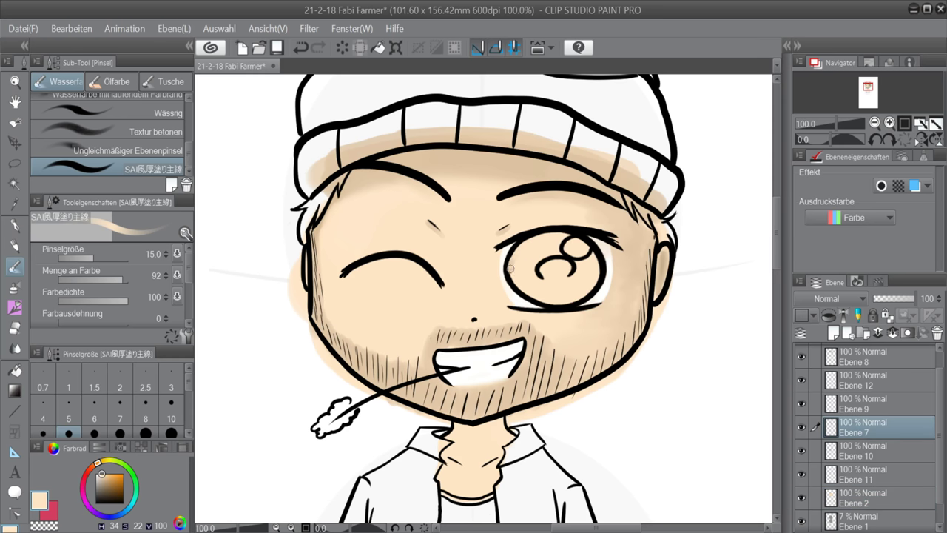
click(18, 224)
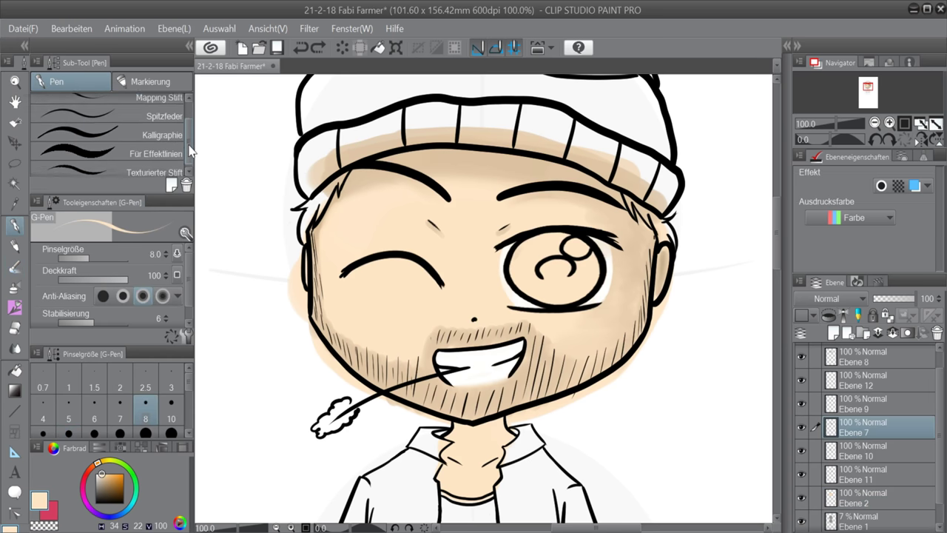
key(bracketright)
key(bracketright)
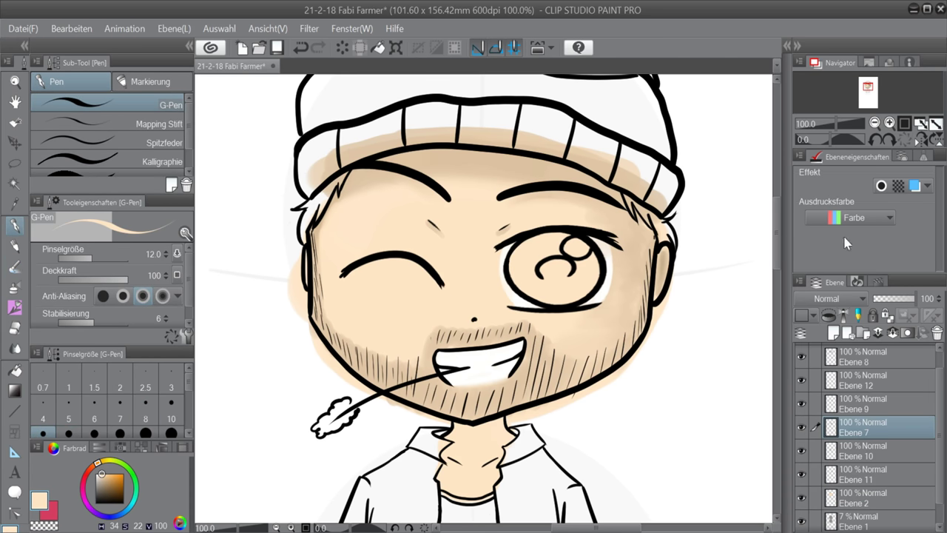
drag(835, 139, 843, 141)
scroll(666, 414, up, 1)
drag(539, 461, 635, 529)
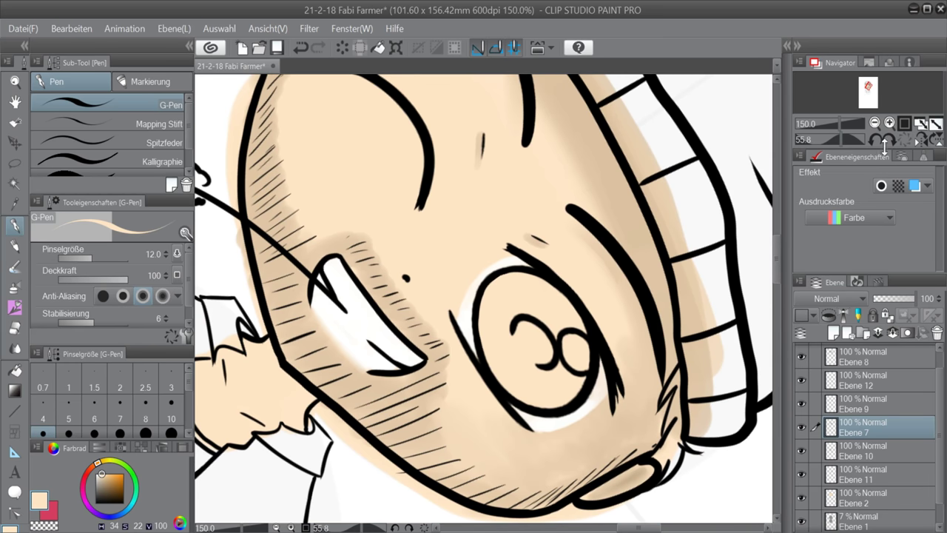
click(903, 140)
Add a new empty layer and place it directly between Ebene 7 and Ebene 10, checking layer contents by toggling visibility
click(802, 453)
click(802, 453)
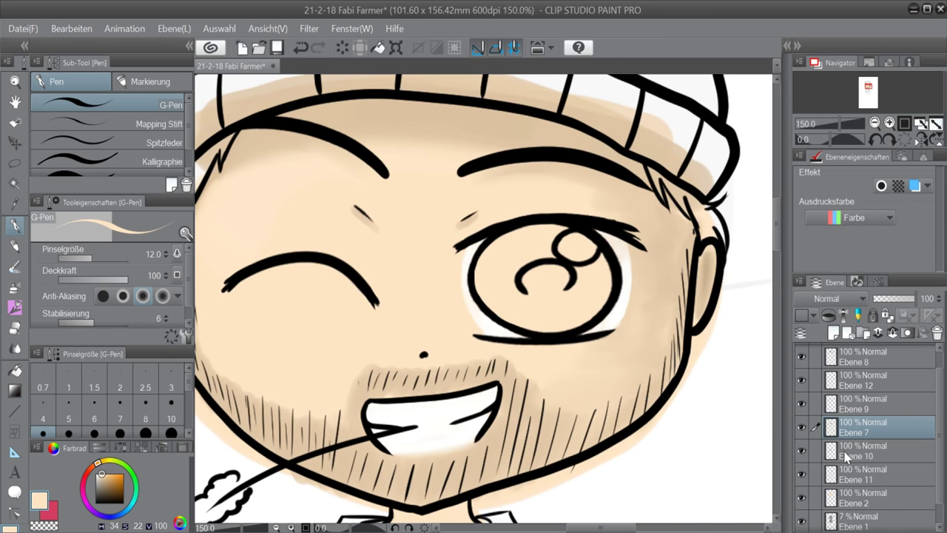
click(843, 455)
click(802, 453)
click(802, 453)
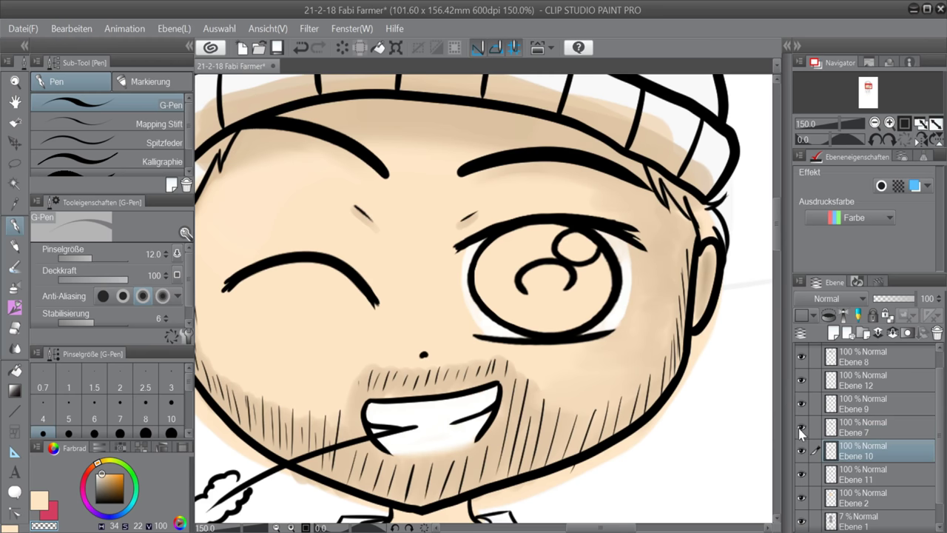
click(856, 431)
click(834, 333)
click(802, 403)
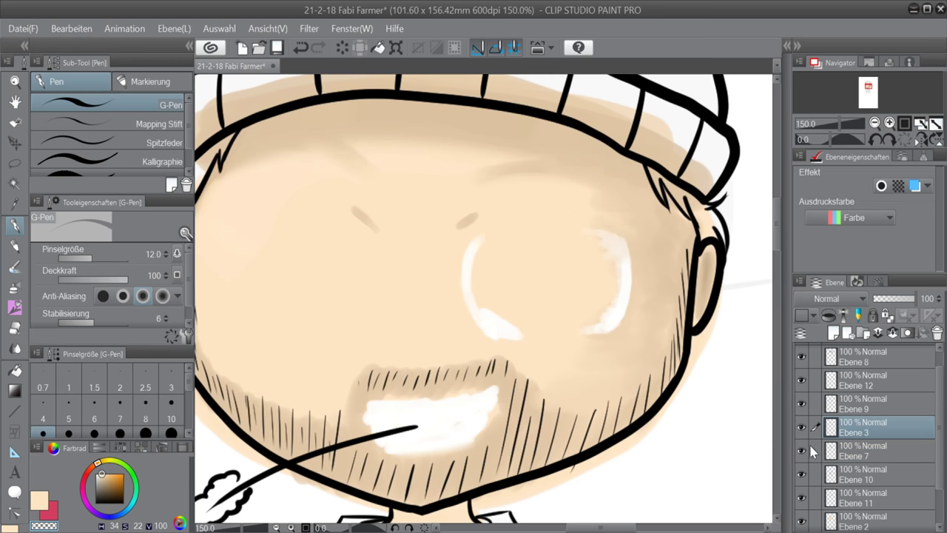
click(801, 404)
mouse_move(870, 428)
mouse_down()
mouse_move(870, 458)
mouse_move(870, 438)
mouse_up()
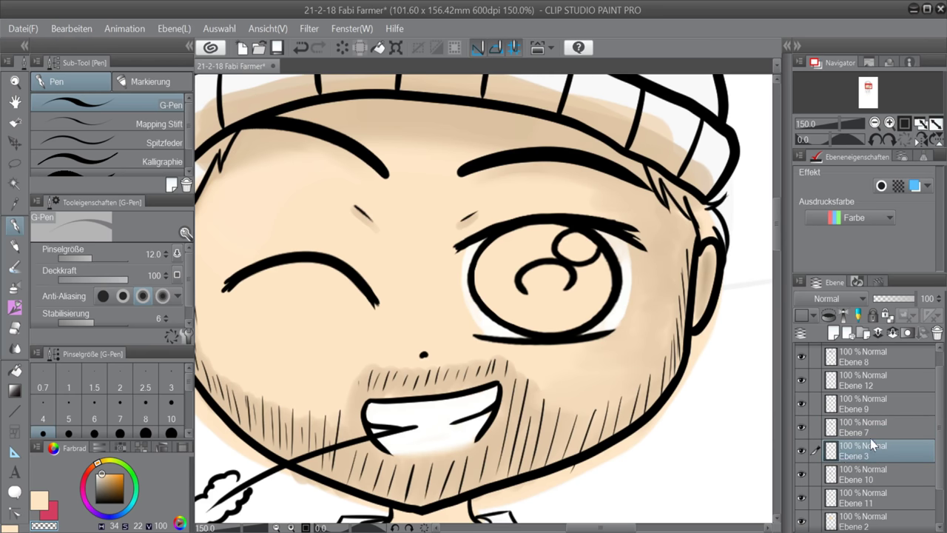
click(802, 451)
click(802, 451)
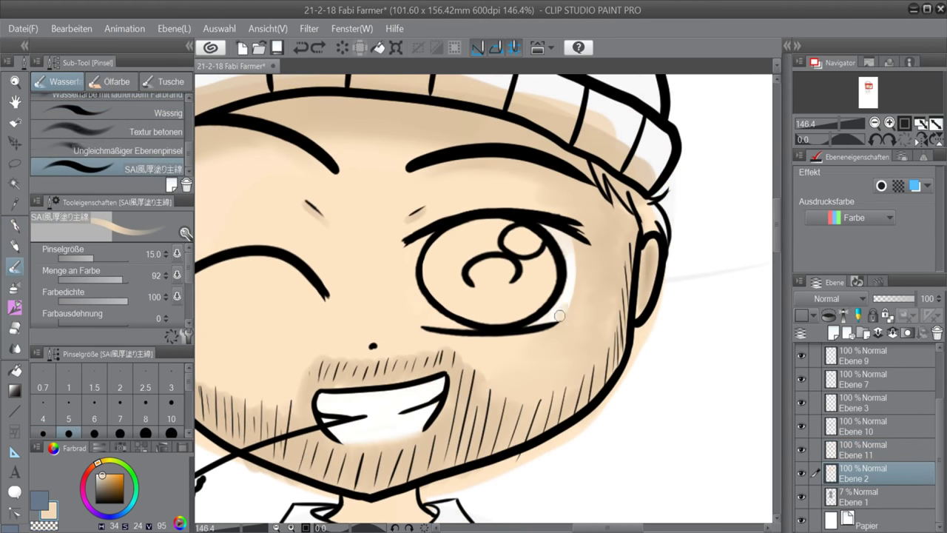
Cover the white beside the open eye with sampled skin tone on Ebene 2 using SAI風厚塗り主線 at size 15, and select Geschmeidige Wasserfarbe for blending
alt+click(586, 260)
drag(570, 292, 576, 243)
alt+click(585, 259)
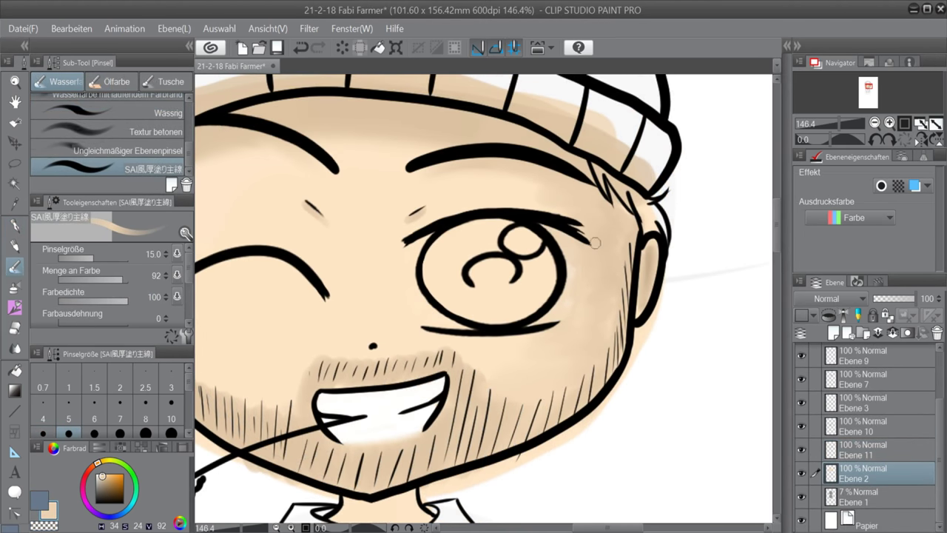
scroll(111, 133, up, 5)
click(133, 149)
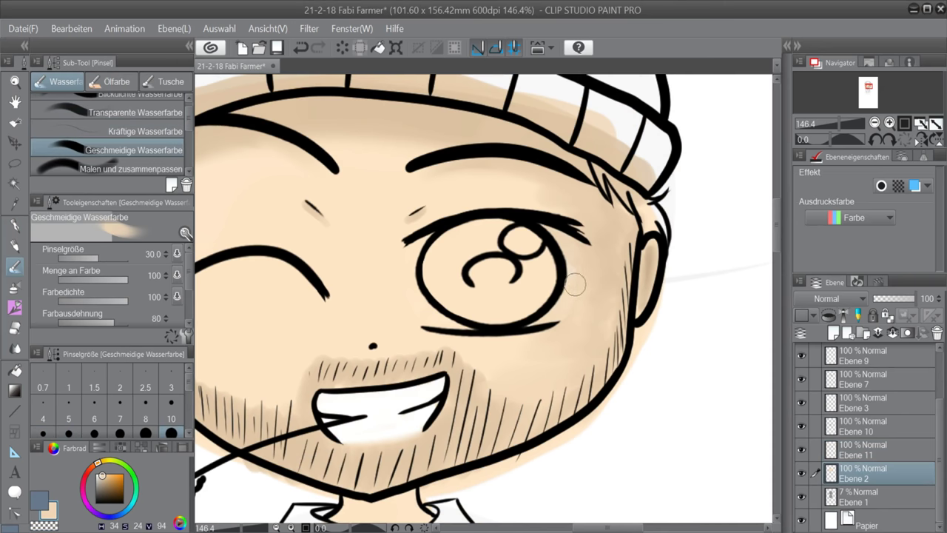
Sample the beard tone and extend the beard shading along the jaw below the open eye using SAI風厚塗り主線 at size 15
alt+click(429, 449)
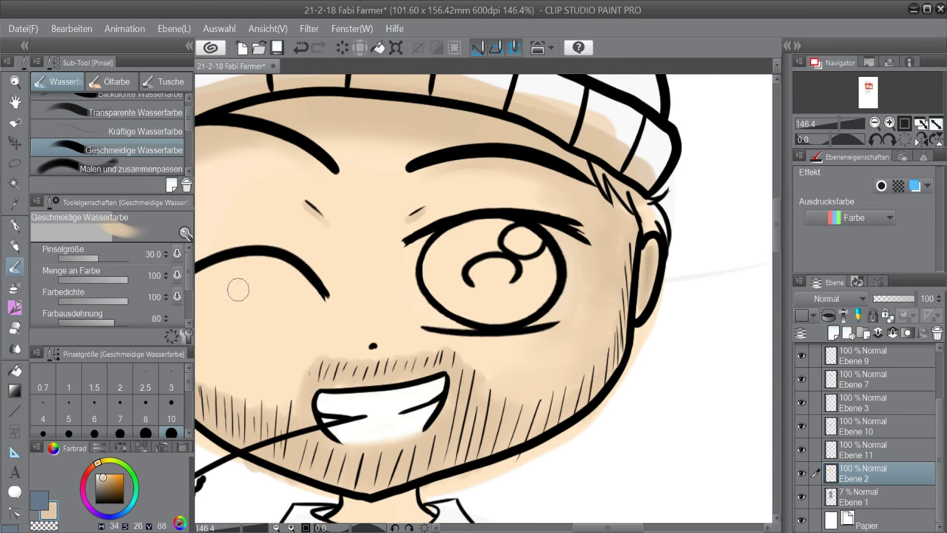
scroll(111, 145, down, 5)
click(125, 168)
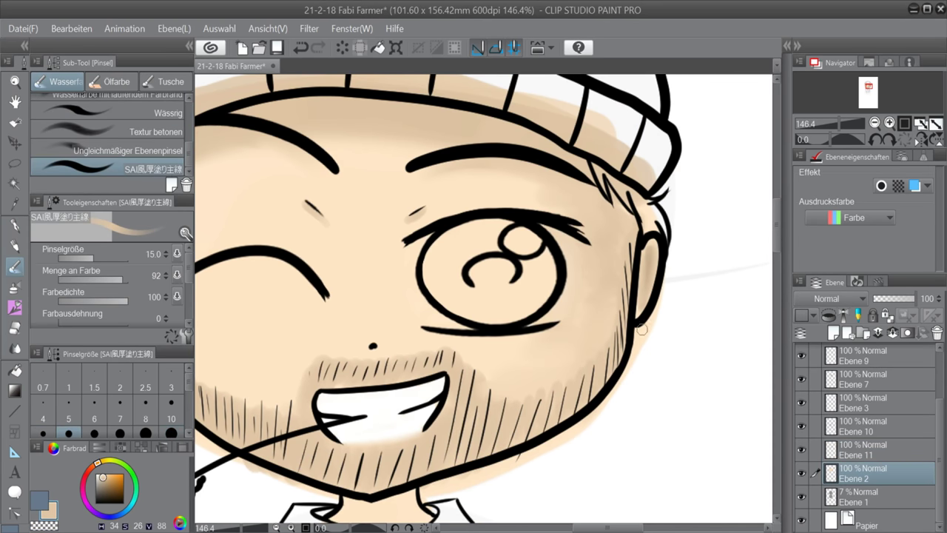
drag(485, 421, 577, 391)
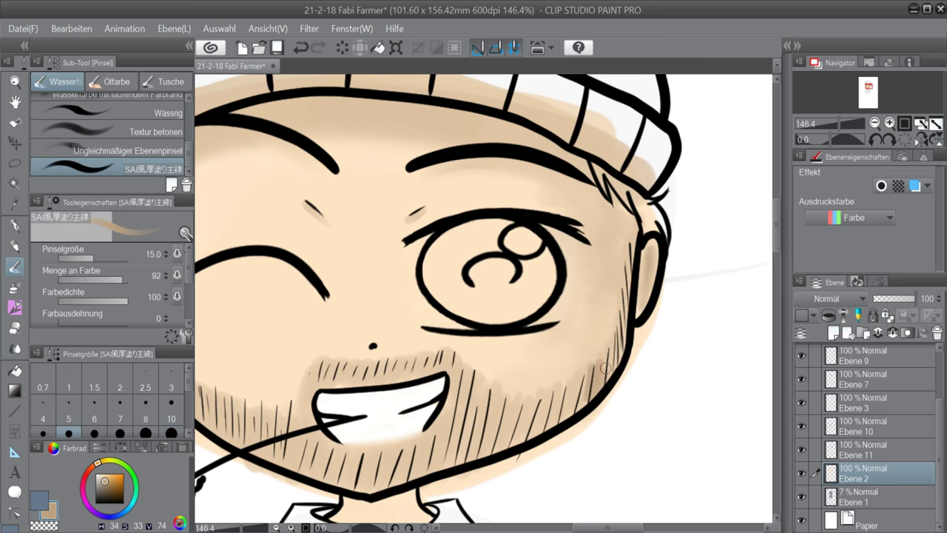
Deepen the shading from the jaw up to the ear with Geschmeidige Wasserfarbe at size 30 in the darker brown, redoing one stroke
key(1)
mouse_move(588, 390)
mouse_down()
mouse_move(611, 352)
mouse_move(627, 247)
mouse_up()
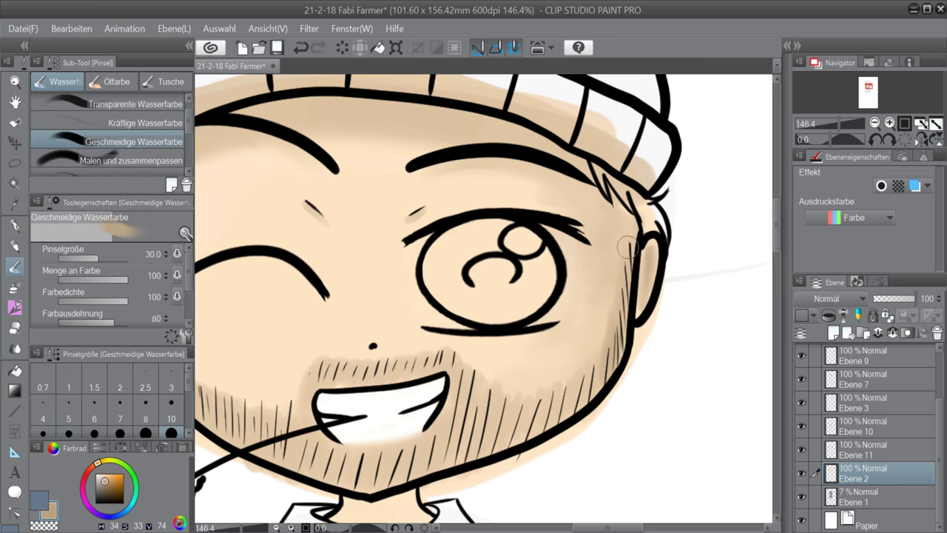
drag(602, 361, 530, 427)
key(ctrl+z)
mouse_move(583, 383)
mouse_down()
mouse_move(564, 407)
mouse_move(597, 381)
mouse_move(624, 253)
mouse_up()
drag(589, 362, 491, 447)
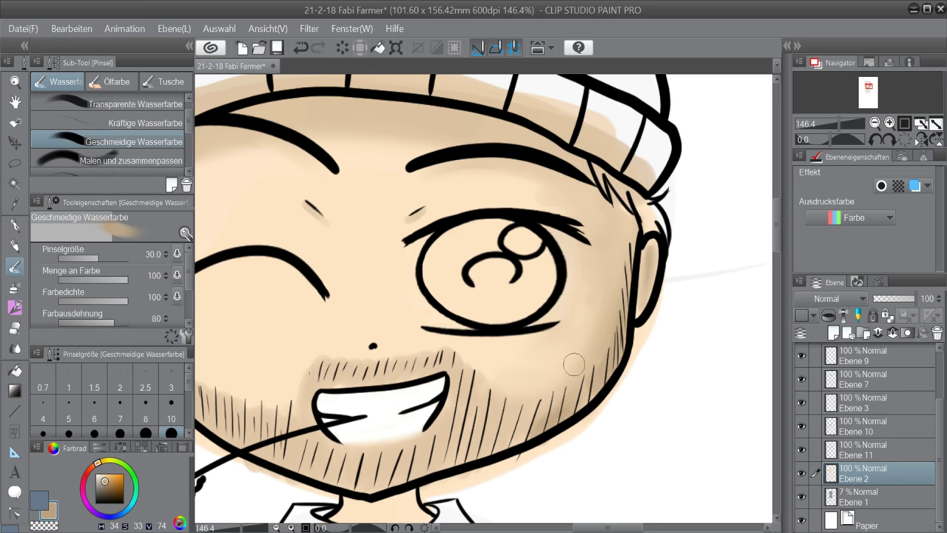
Refine the beard's upper edge on the open-eye side with Geschmeidige Wasserfarbe in sampled beard and skin tones, reducing the brush to size 17
key(bracketleft)
key(bracketleft)
key(bracketleft)
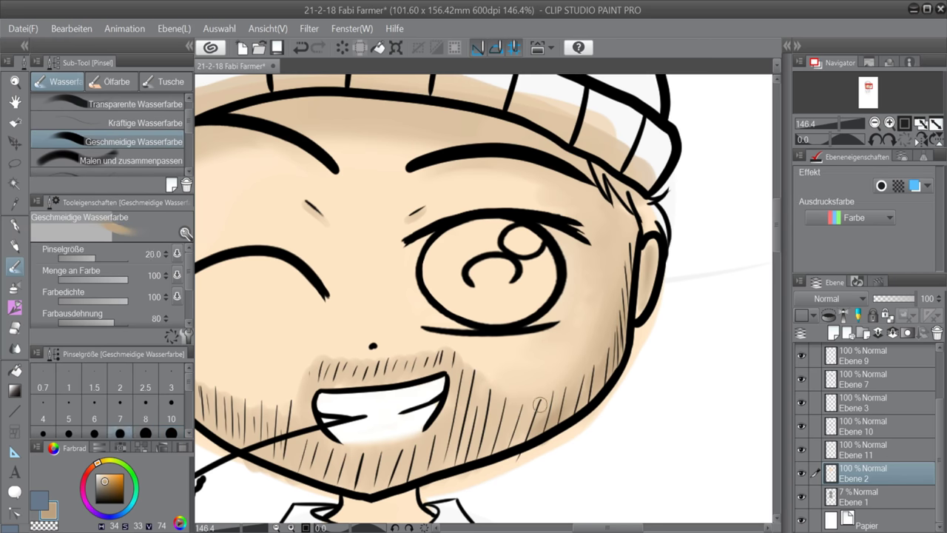
mouse_move(530, 409)
mouse_down()
mouse_move(502, 448)
mouse_move(556, 390)
mouse_move(534, 387)
mouse_up()
key(ctrl+z)
alt+click(446, 427)
click(105, 481)
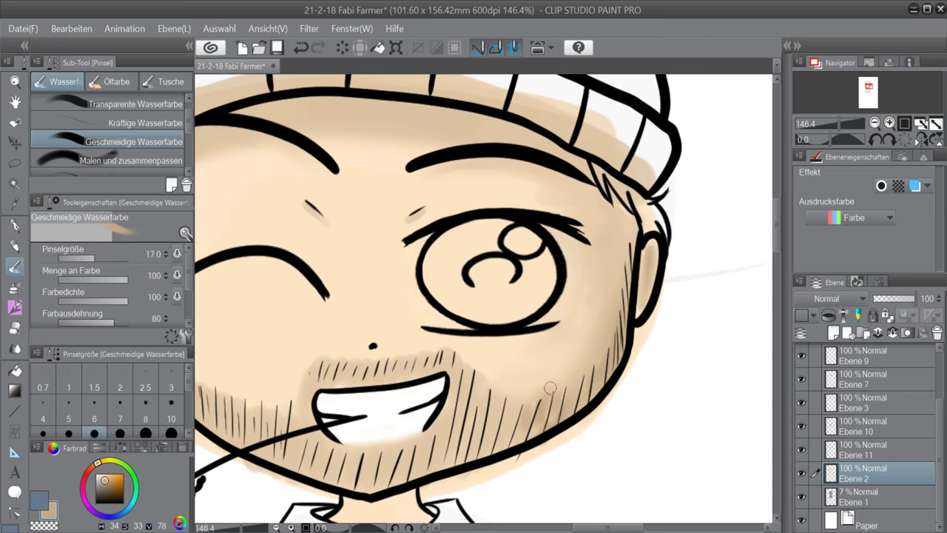
alt+click(560, 365)
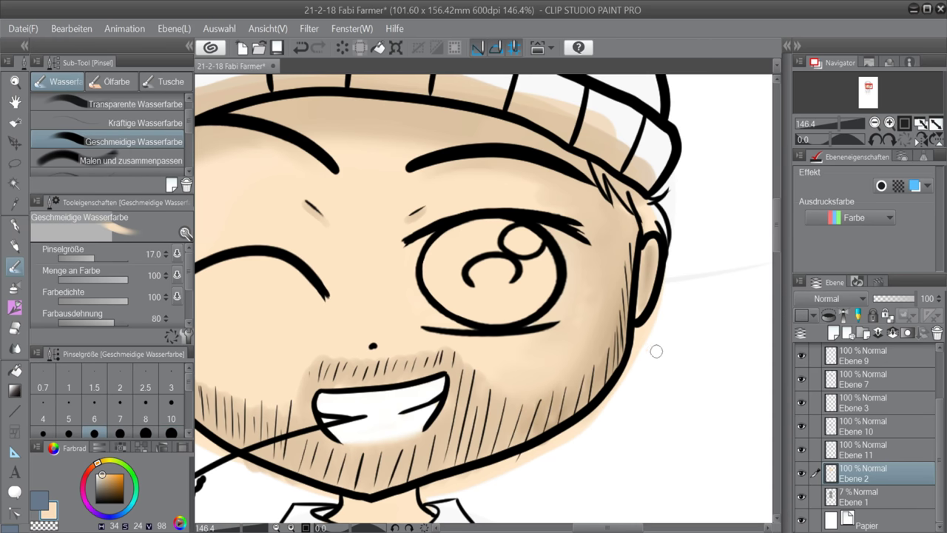
Paint the upper part of the iris blue-grey on layer Ebene 3 using Geschmeidige Wasserfarbe at size 30
click(802, 380)
click(802, 380)
click(858, 403)
click(40, 501)
key(bracketright)
key(bracketright)
key(bracketright)
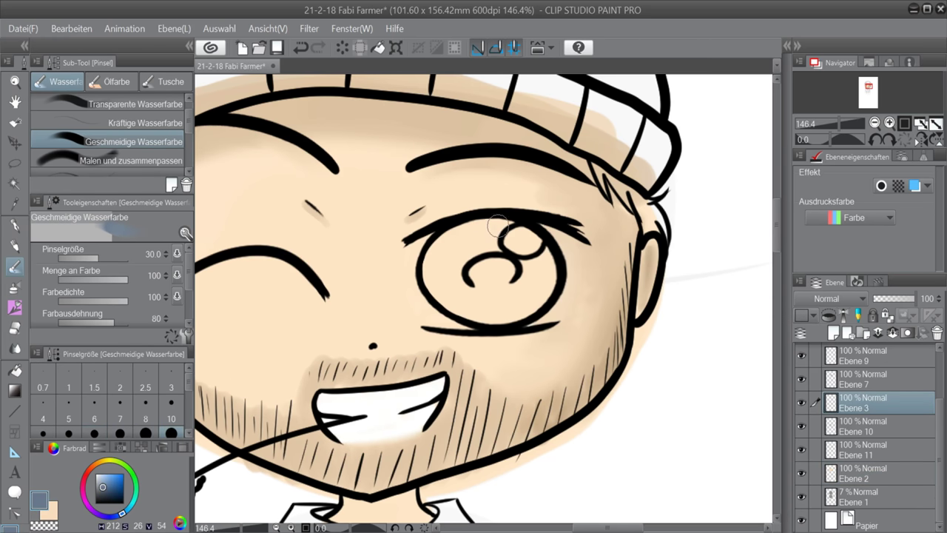
mouse_move(498, 226)
mouse_down()
mouse_move(494, 248)
mouse_move(511, 239)
mouse_move(445, 253)
mouse_up()
Inspect how layers Ebene 9, Ebene 7 and Ebene 3 overlap the iris paint by hiding and showing them
click(802, 379)
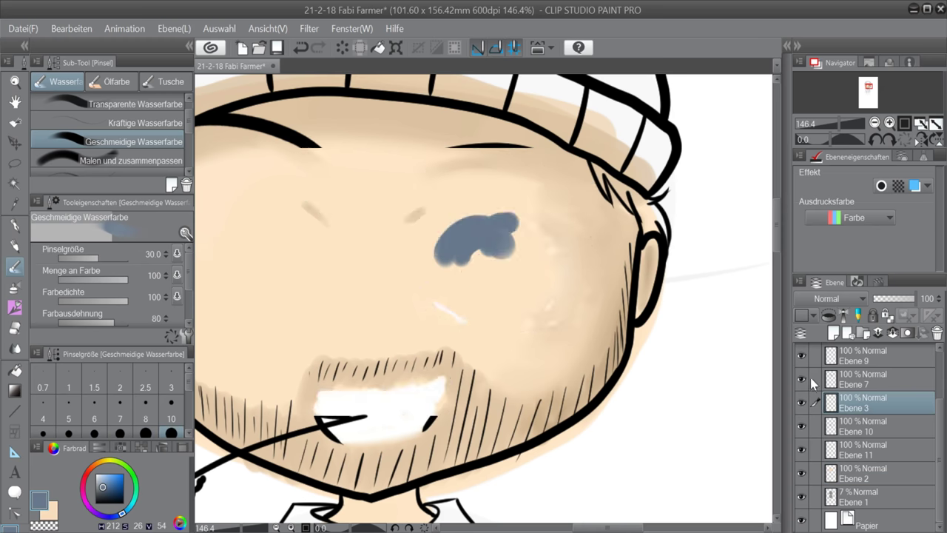
click(802, 380)
click(802, 402)
click(802, 380)
click(802, 379)
click(802, 356)
click(802, 356)
click(802, 402)
Erase skin-coloured paint covering the upper iris on Ebene 7 with transparent colour, using Geschmeidige Wasserfarbe and SAI風厚塗り主線 at size 15
click(850, 380)
click(802, 378)
click(802, 379)
click(46, 517)
click(46, 525)
mouse_move(466, 232)
mouse_down()
mouse_move(437, 248)
mouse_move(445, 266)
mouse_up()
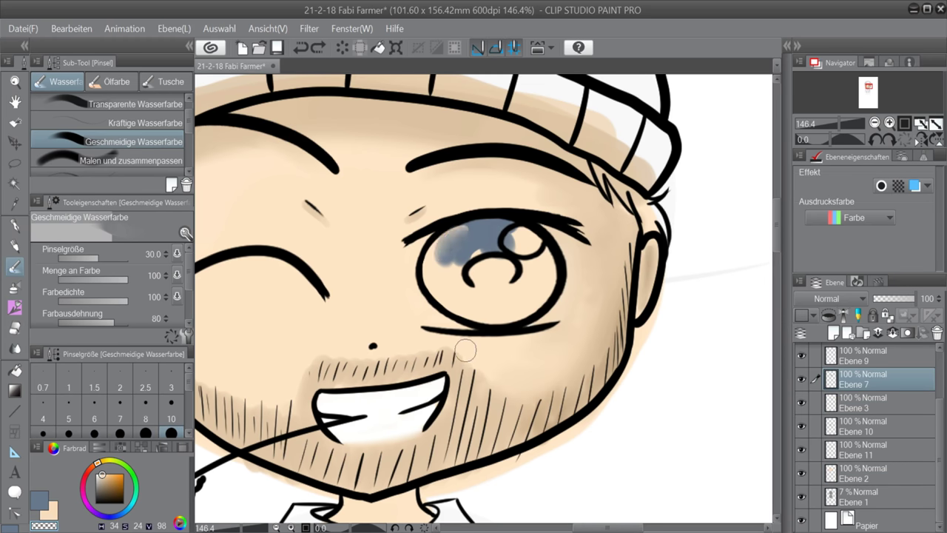
scroll(90, 169, down, 3)
click(111, 169)
mouse_move(452, 235)
mouse_down()
mouse_move(431, 260)
mouse_move(440, 237)
mouse_up()
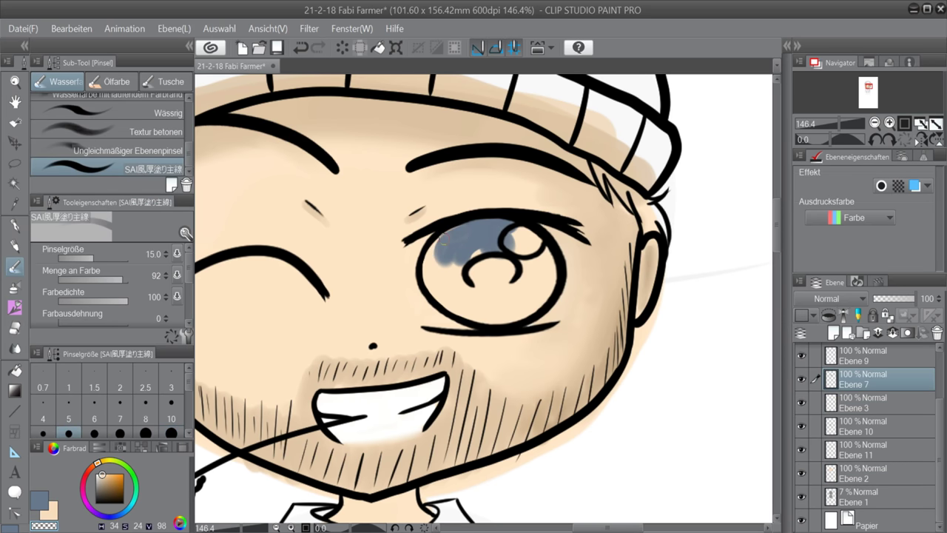
Fill the rest of the iris with blue-grey on layer Ebene 3 using SAI風厚塗り主線, starting at size 15 and enlarging the brush
click(838, 405)
key(x)
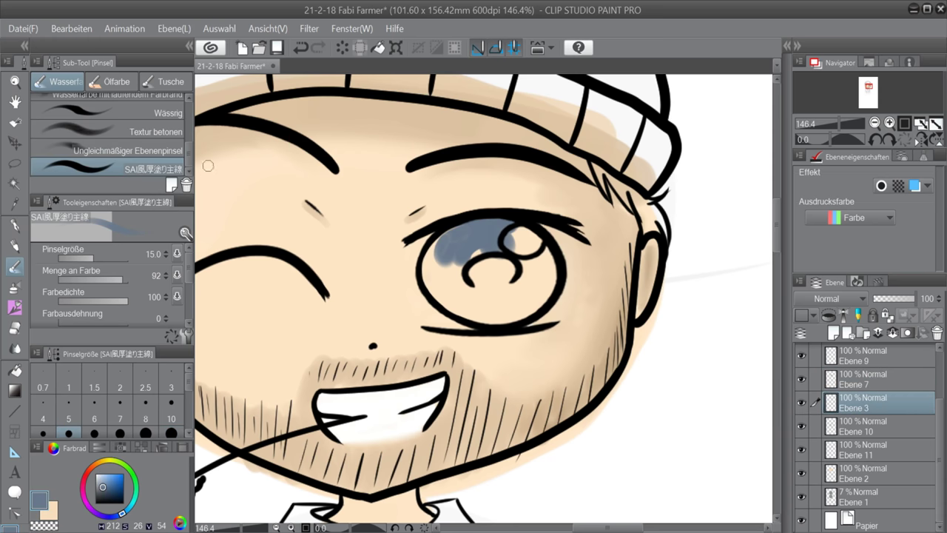
mouse_move(446, 236)
mouse_down()
mouse_move(468, 255)
mouse_move(429, 275)
mouse_up()
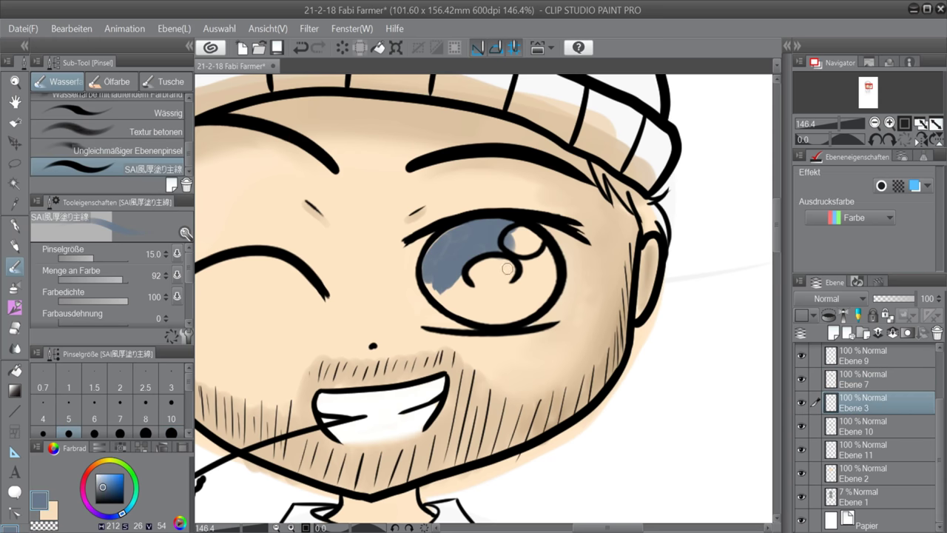
key(bracketright)
key(bracketright)
key(bracketright)
key(bracketright)
key(bracketright)
key(bracketright)
mouse_move(519, 280)
mouse_down()
mouse_move(510, 300)
mouse_move(541, 274)
mouse_move(498, 252)
mouse_move(499, 308)
mouse_move(452, 247)
mouse_move(432, 259)
mouse_move(454, 297)
mouse_move(436, 293)
mouse_move(496, 320)
mouse_up()
Erase leftover skin paint at the iris's lower edge on Ebene 7 with brush sizes 25 and 17, and return to blue-grey on Ebene 3
key(bracketleft)
key(bracketleft)
key(bracketleft)
key(x)
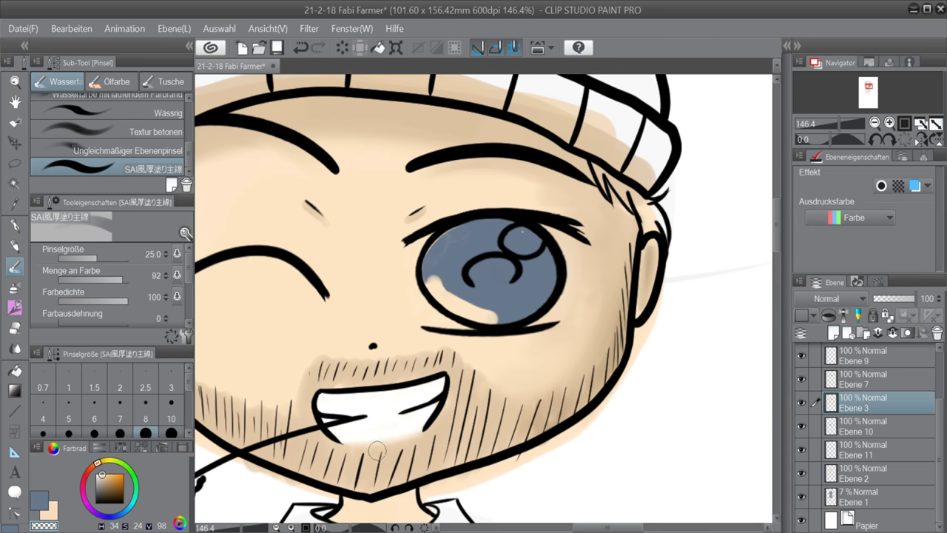
key(ctrl+z)
key(ctrl+z)
click(859, 376)
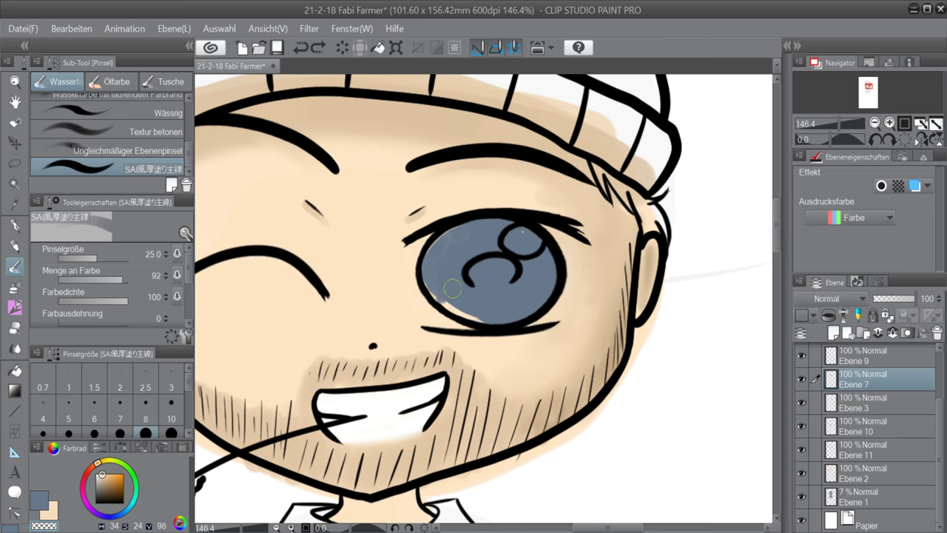
key(bracketleft)
key(bracketleft)
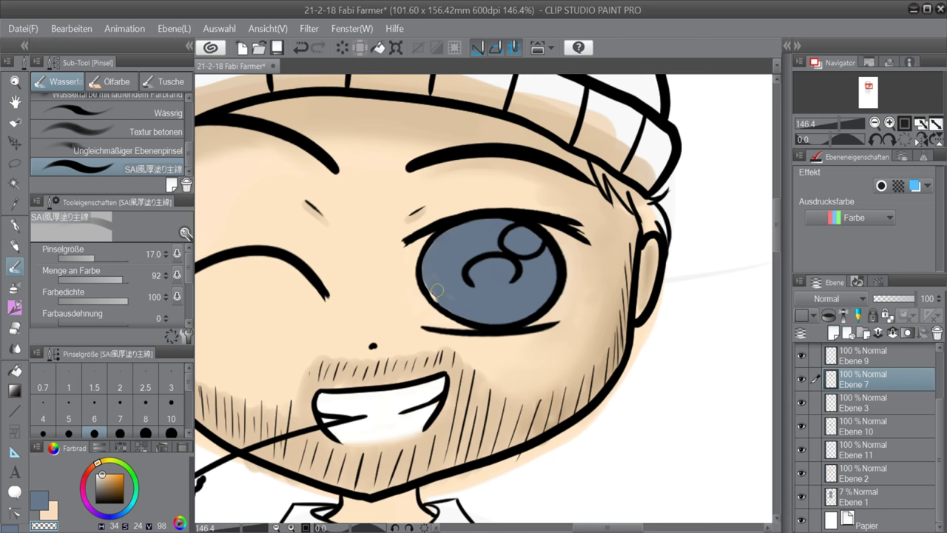
click(861, 403)
key(x)
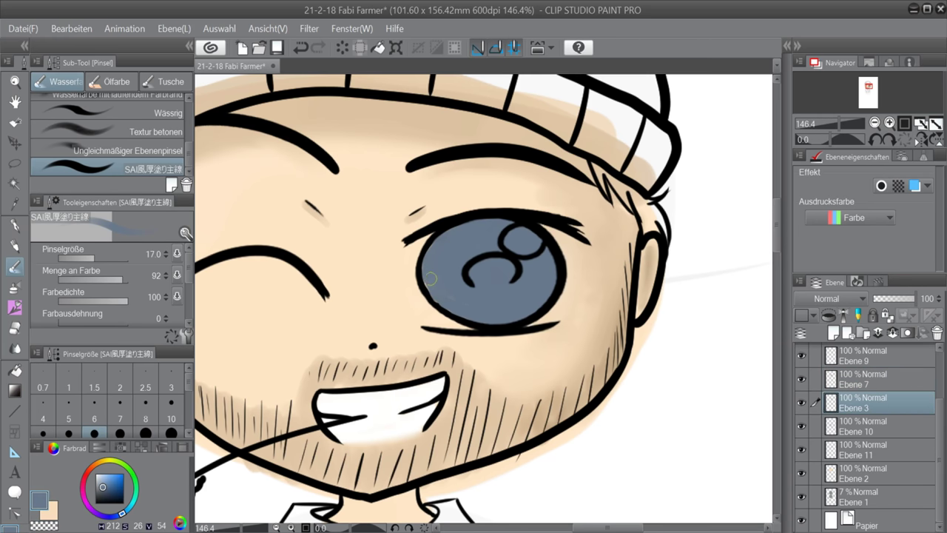
Touch up the iris outline on Ebene 7 with the black G-Pen at size 12, then size 10 with transparent colour
key(x)
click(97, 505)
click(862, 380)
click(20, 222)
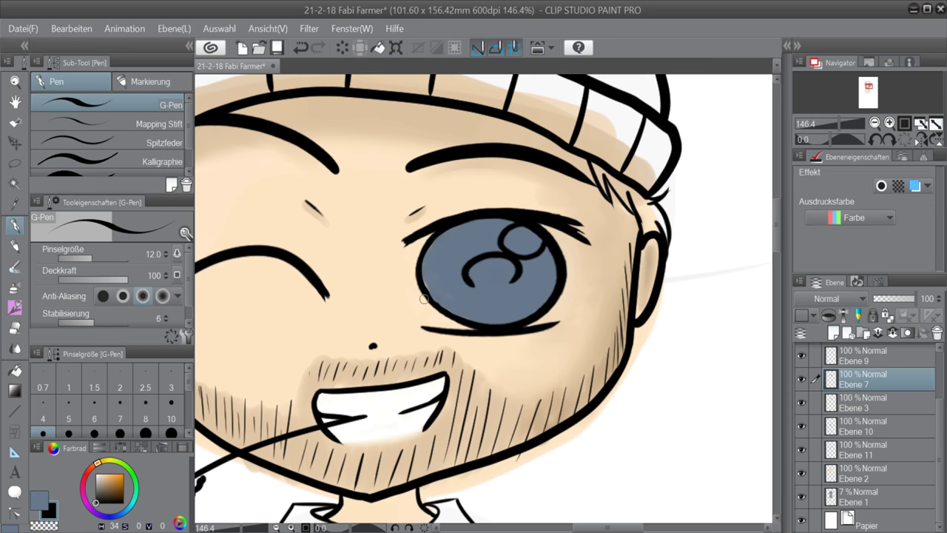
key(bracketleft)
key(c)
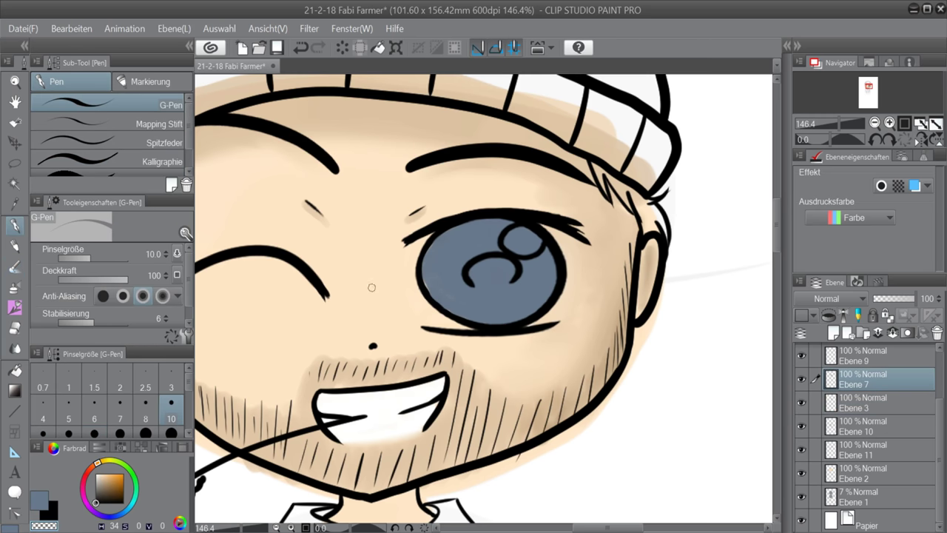
Paint lighter blue wedges on both sides of the lower iris on Ebene 3 using the G-Pen at size 10
click(851, 404)
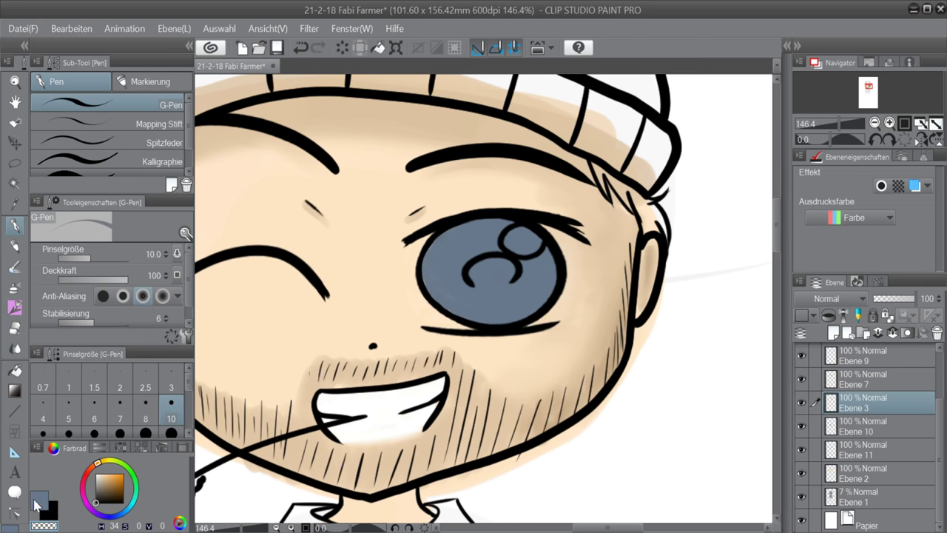
key(c)
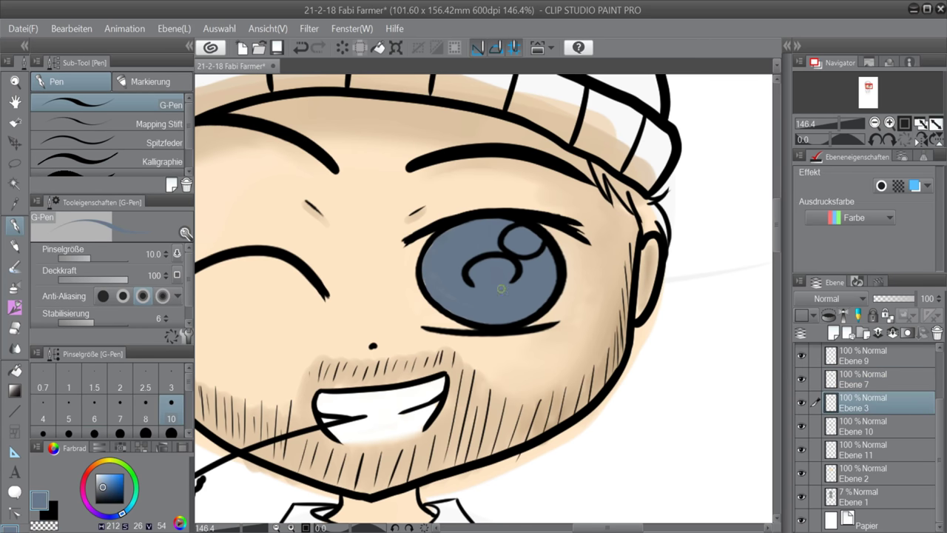
click(106, 482)
drag(459, 277, 437, 299)
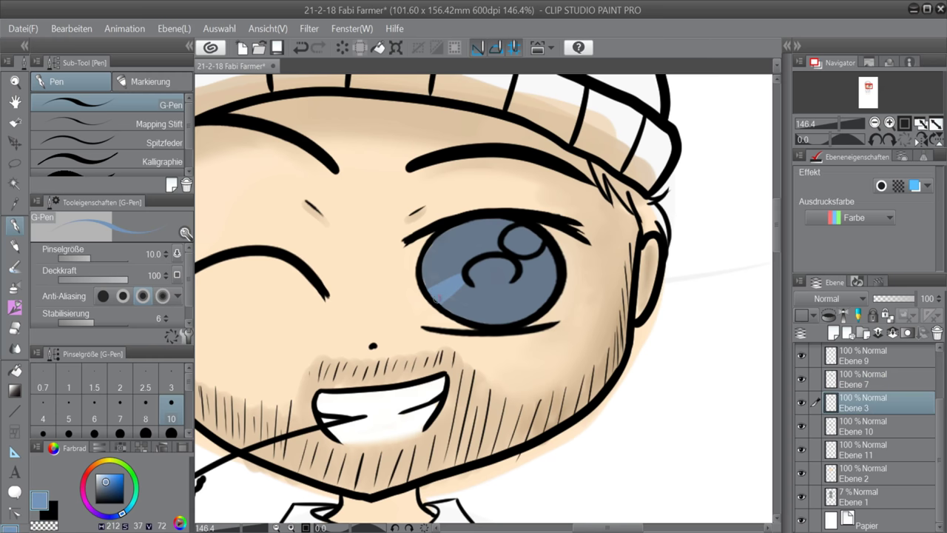
drag(518, 280, 533, 295)
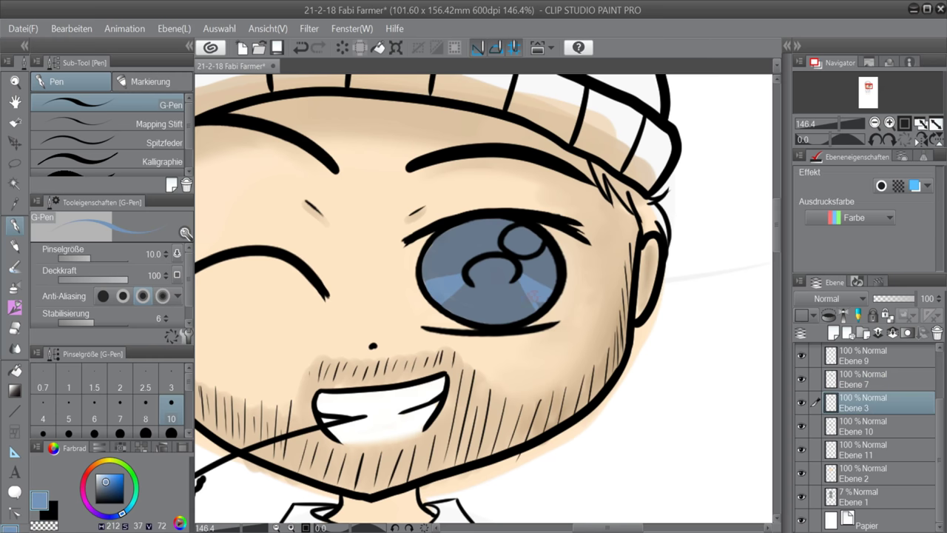
Fill the iris's round highlight with white on Ebene 3 and clean up leftover paint inside it on Ebene 7 with transparent colour
click(96, 473)
mouse_move(513, 244)
mouse_down()
mouse_move(529, 246)
mouse_move(515, 249)
mouse_move(519, 239)
mouse_up()
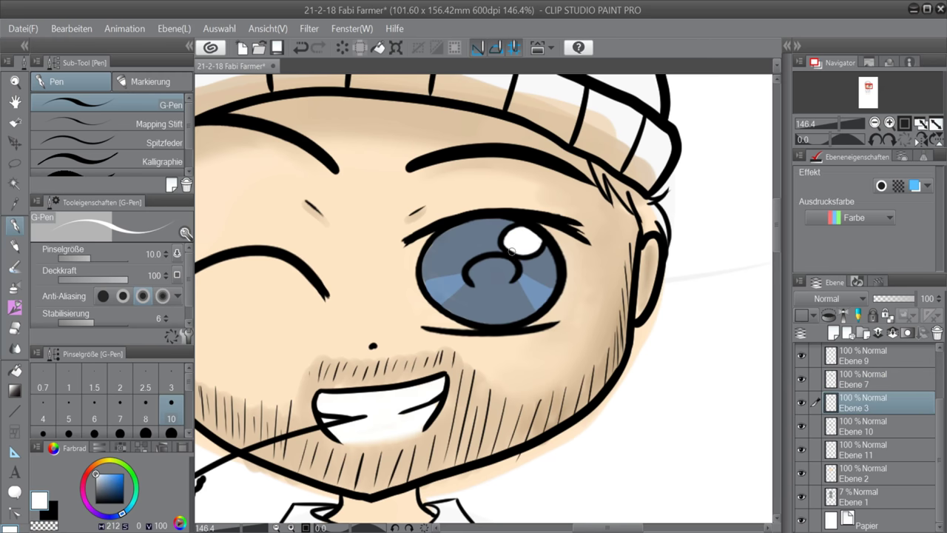
click(813, 378)
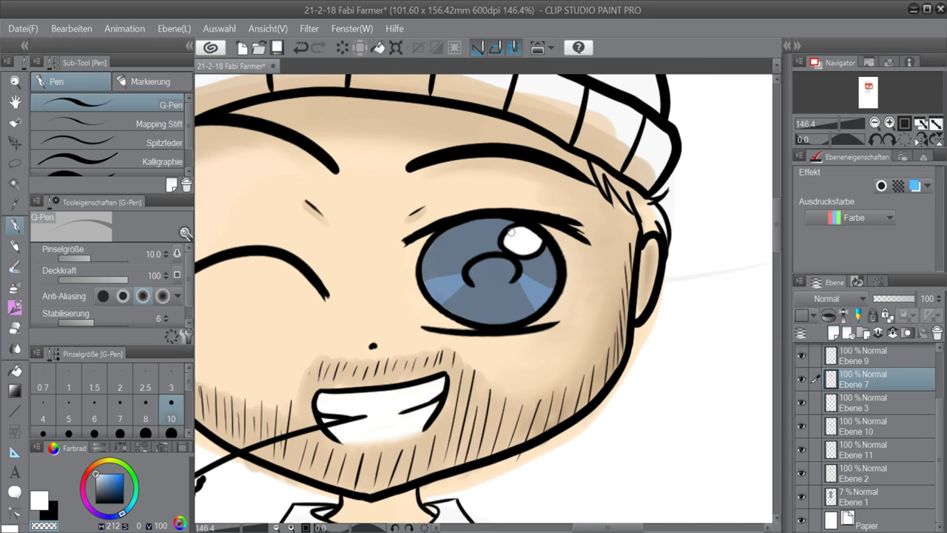
mouse_move(507, 236)
mouse_down()
mouse_move(507, 248)
mouse_move(529, 253)
mouse_up()
click(848, 404)
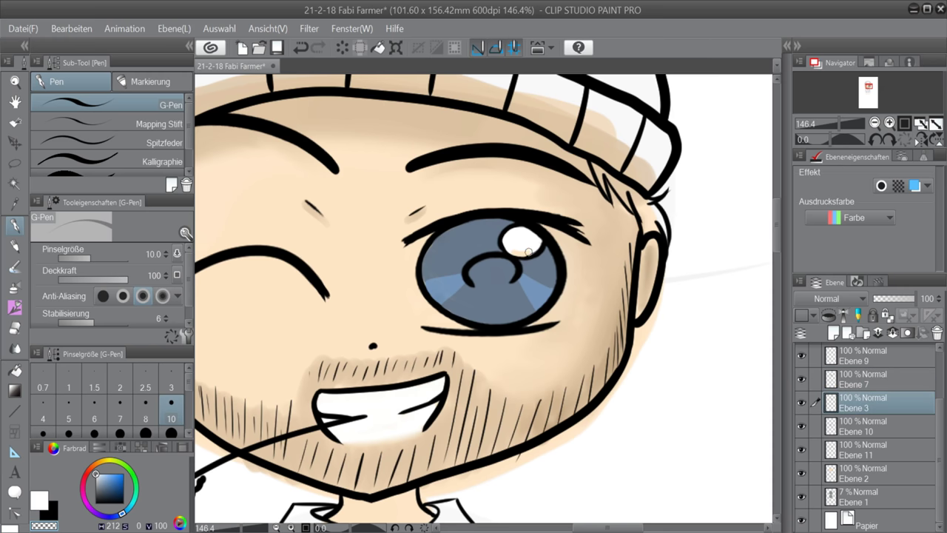
key(c)
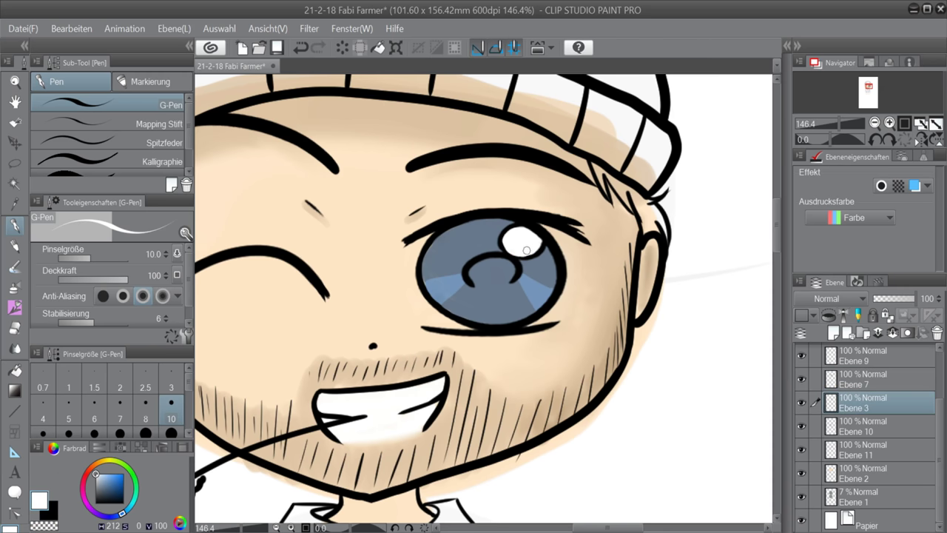
Fill the pupil with a dark blue-grey on Ebene 3 using the Geschmeidige Wasserfarbe brush
alt+click(444, 285)
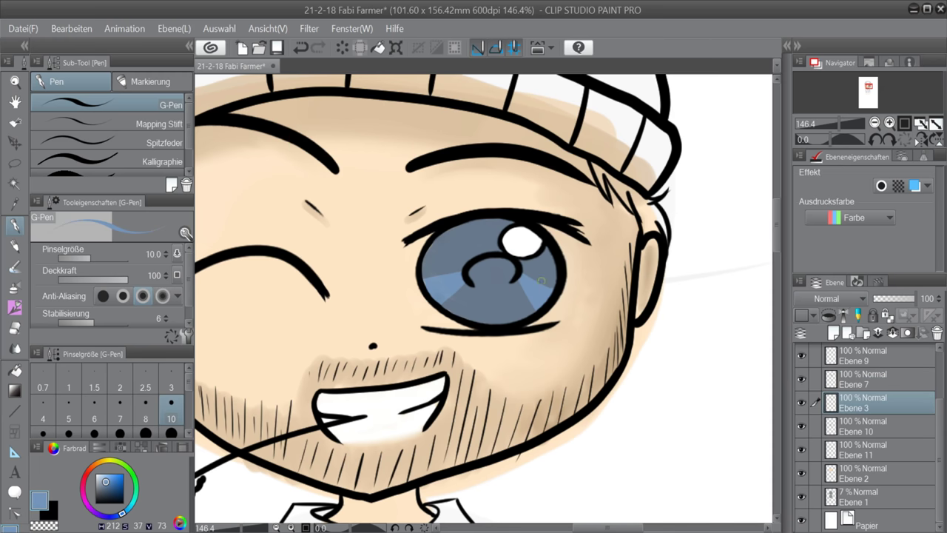
alt+click(326, 363)
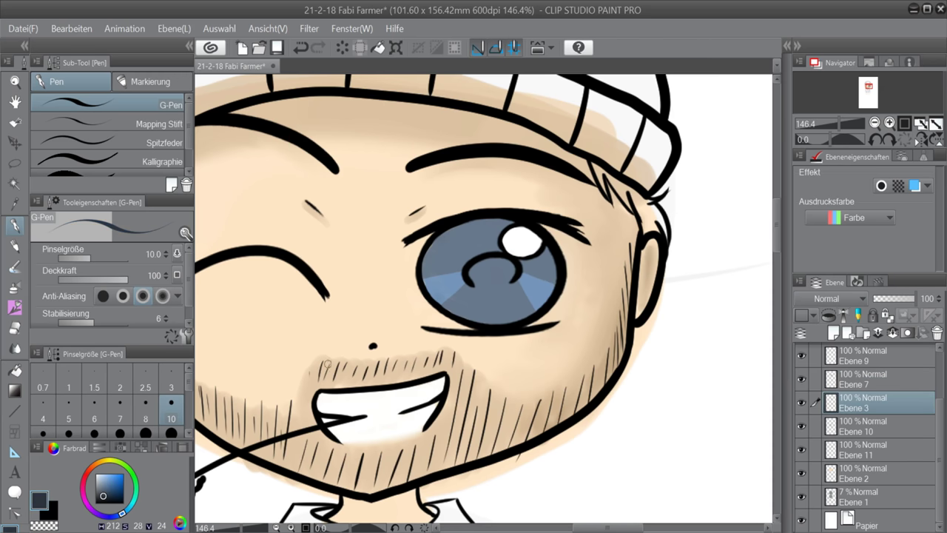
click(21, 267)
drag(189, 150, 189, 121)
click(159, 136)
mouse_move(476, 272)
mouse_down()
mouse_move(506, 272)
mouse_move(479, 289)
mouse_move(507, 286)
mouse_up()
Blend the pupil's shading at brush size 12, with blue-grey towards its lower edge and near-black in its upper part
click(104, 500)
alt+click(462, 312)
key(bracketleft)
key(bracketleft)
key(bracketleft)
key(bracketleft)
key(bracketleft)
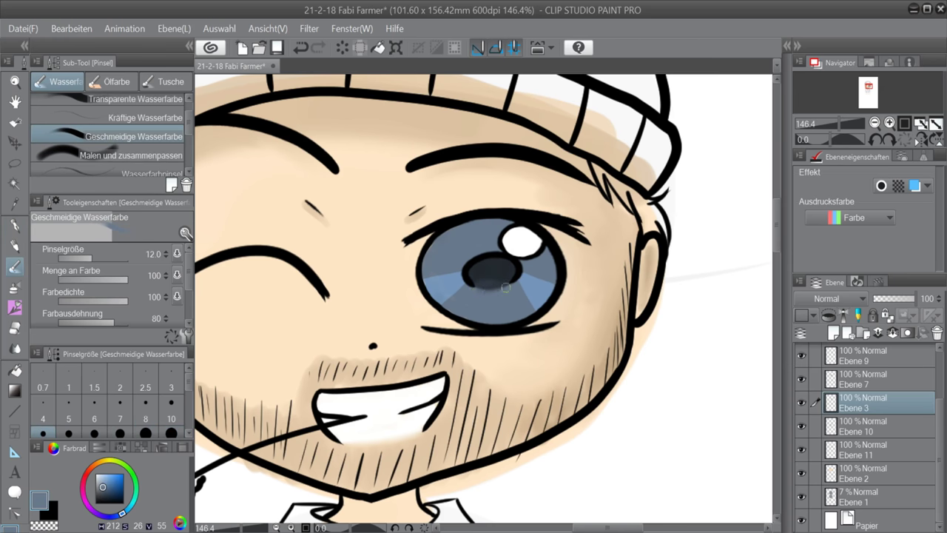
alt+click(499, 274)
click(53, 513)
mouse_move(473, 271)
mouse_down()
mouse_move(506, 270)
mouse_move(492, 296)
mouse_move(488, 267)
mouse_up()
alt+click(492, 287)
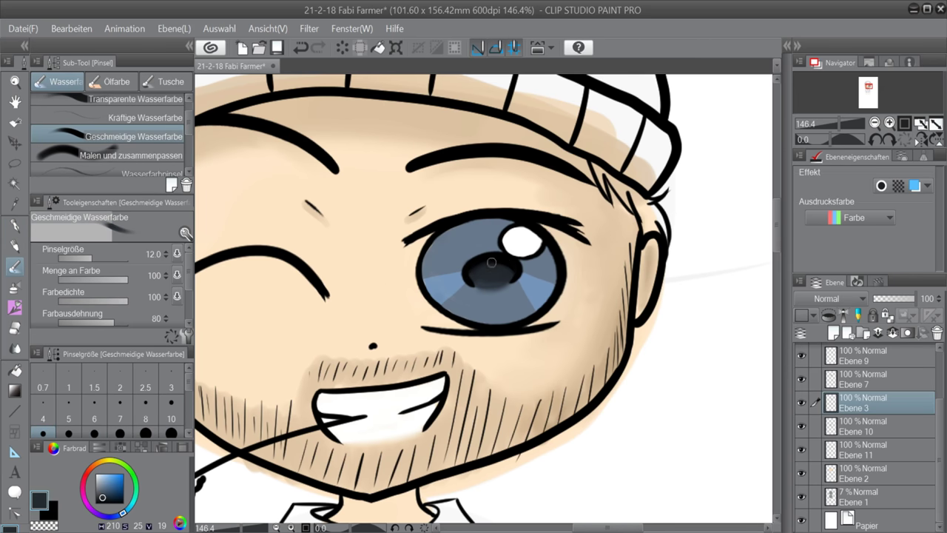
alt+click(469, 249)
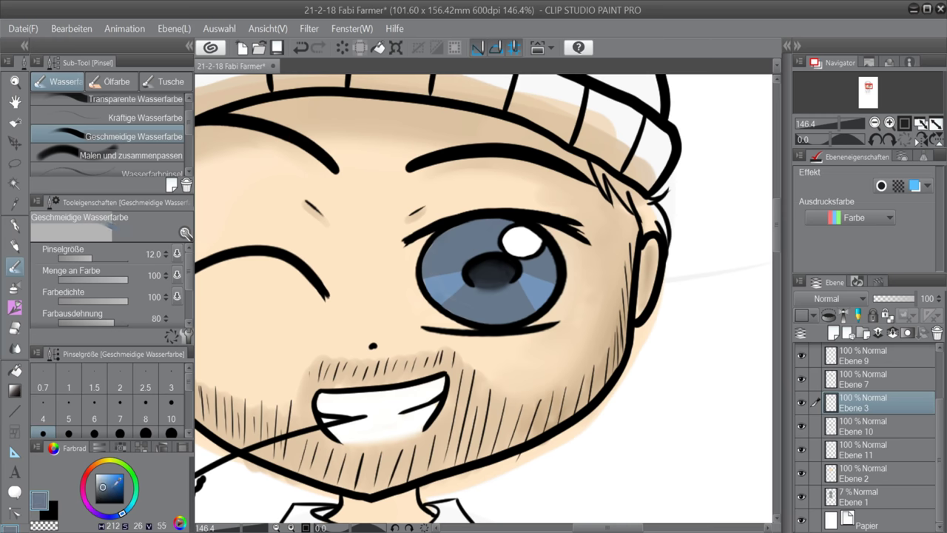
Shade the upper iris beneath the eyelid in dark blue with Geschmeidige Wasserfarbe at size 20
alt+click(486, 242)
key(bracketright)
key(bracketright)
key(bracketright)
mouse_move(480, 230)
mouse_down()
mouse_move(431, 247)
mouse_move(460, 259)
mouse_move(450, 265)
mouse_move(479, 238)
mouse_move(468, 259)
mouse_up()
alt+click(491, 224)
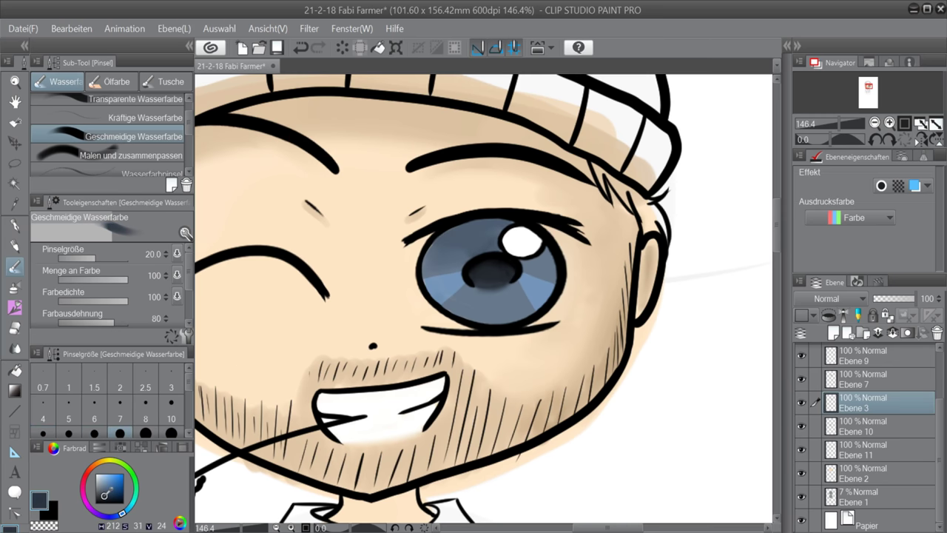
mouse_move(491, 223)
mouse_down()
mouse_move(505, 222)
mouse_move(426, 256)
mouse_up()
key(ctrl+z)
mouse_move(462, 224)
mouse_down()
mouse_move(440, 245)
mouse_move(503, 223)
mouse_move(486, 230)
mouse_move(499, 247)
mouse_move(437, 253)
mouse_move(502, 222)
mouse_move(544, 257)
mouse_up()
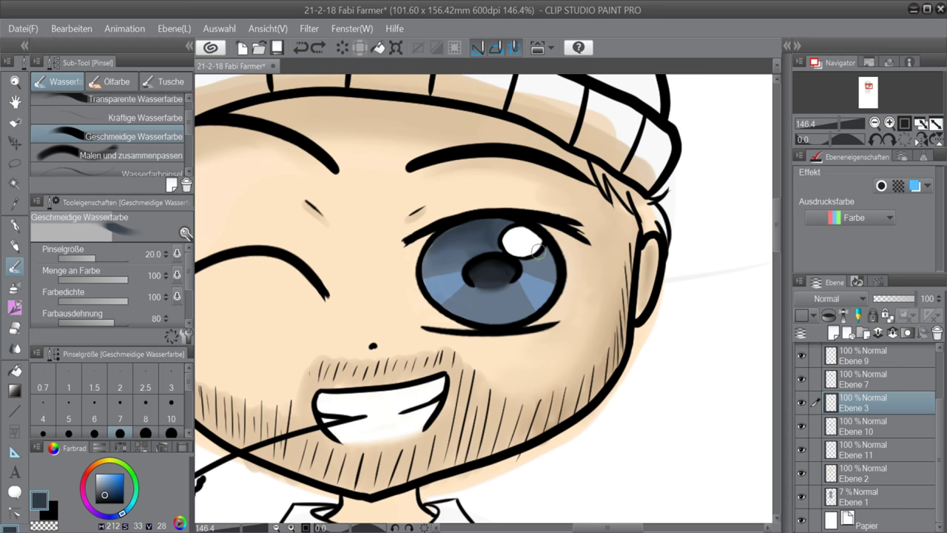
Darken the iris around the lower edge of the round highlight with the brush at size 12
key(bracketleft)
key(bracketleft)
key(bracketleft)
drag(544, 247, 537, 263)
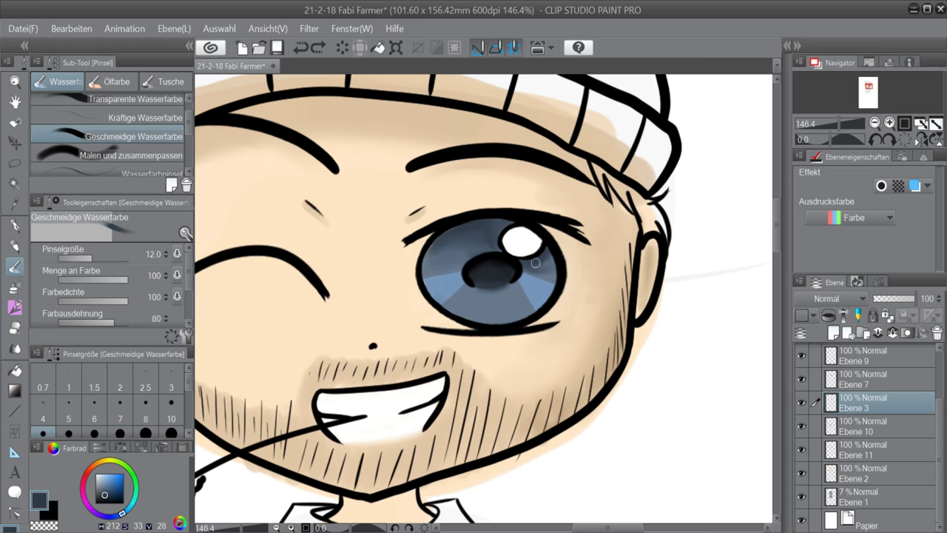
Draw thin white lines along the edges of the light blue iris wedges with the Mapping Stift at size 5
click(97, 474)
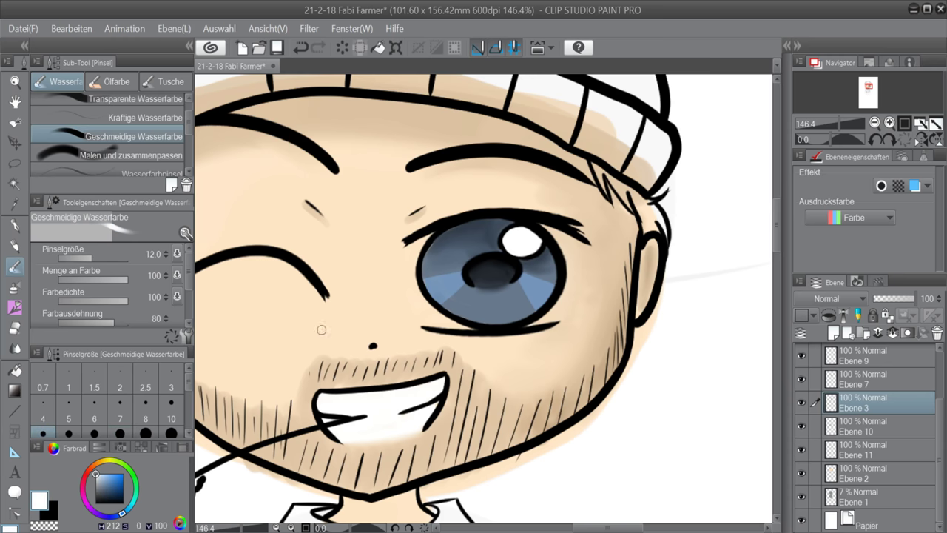
click(15, 225)
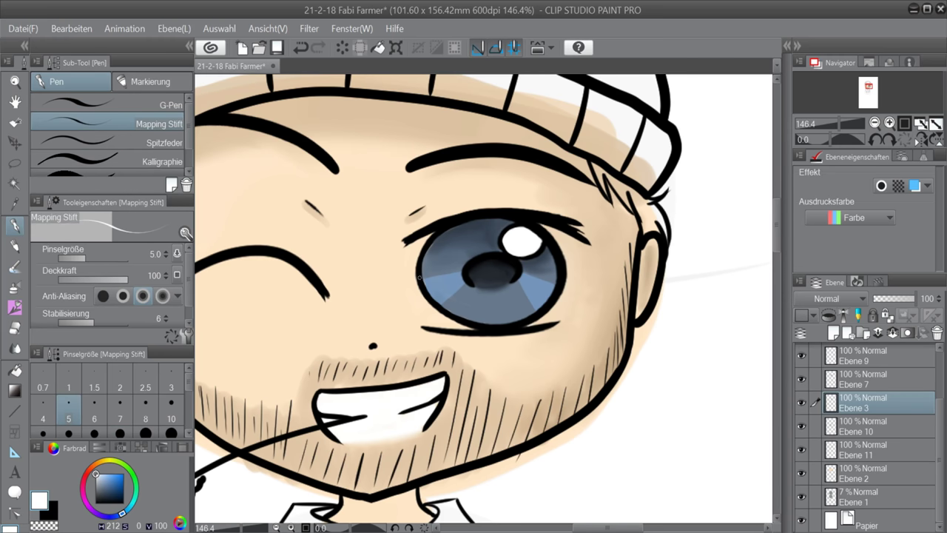
key(ctrl+z)
drag(422, 279, 461, 273)
Try a soft white reflection across the lower iris with Wasserfarbe mit laufendem Farbrand at size 30
click(15, 268)
drag(189, 119, 189, 137)
click(117, 139)
mouse_move(447, 285)
mouse_down()
mouse_move(483, 305)
mouse_move(529, 292)
mouse_move(486, 307)
mouse_move(453, 296)
mouse_up()
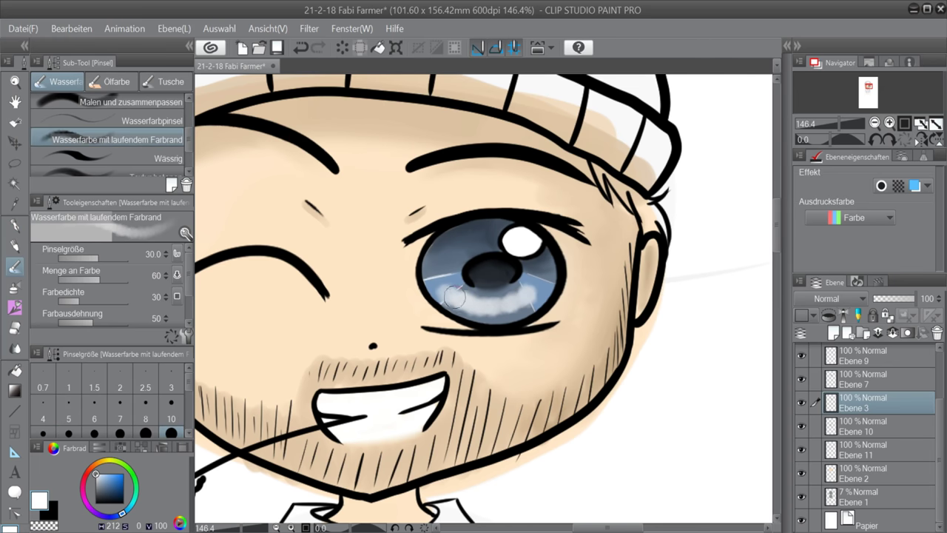
Undo the soft reflection and paint a white crescent across the lower iris with SAI風厚塗り主線 at size 12
click(172, 162)
drag(190, 135, 190, 159)
click(169, 168)
key(ctrl+z)
mouse_move(444, 286)
mouse_down()
mouse_move(491, 303)
mouse_move(528, 291)
mouse_move(505, 301)
mouse_move(447, 294)
mouse_move(478, 303)
mouse_move(477, 321)
mouse_move(447, 293)
mouse_move(486, 307)
mouse_move(534, 282)
mouse_up()
click(43, 434)
key(ctrl+z)
drag(444, 295, 431, 287)
drag(532, 295, 529, 280)
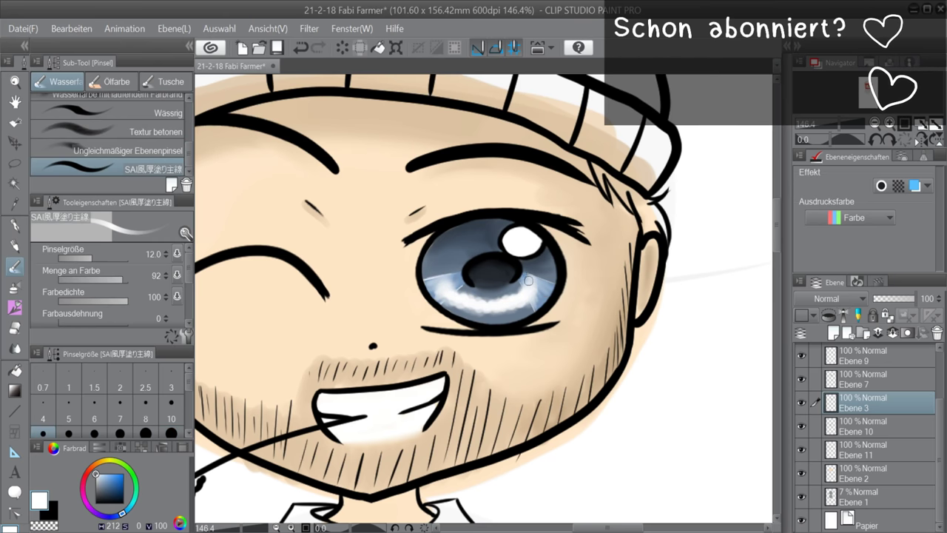
Smooth the iris shading and the white crescent using picked blues and white with Geschmeidige Wasserfarbe at size 12
scroll(185, 133, up, 3)
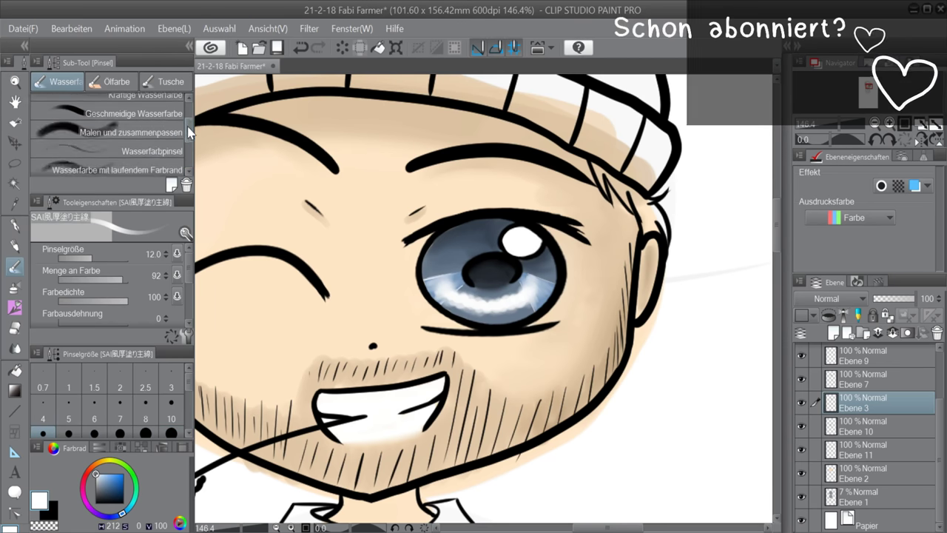
scroll(185, 134, up, 2)
click(133, 161)
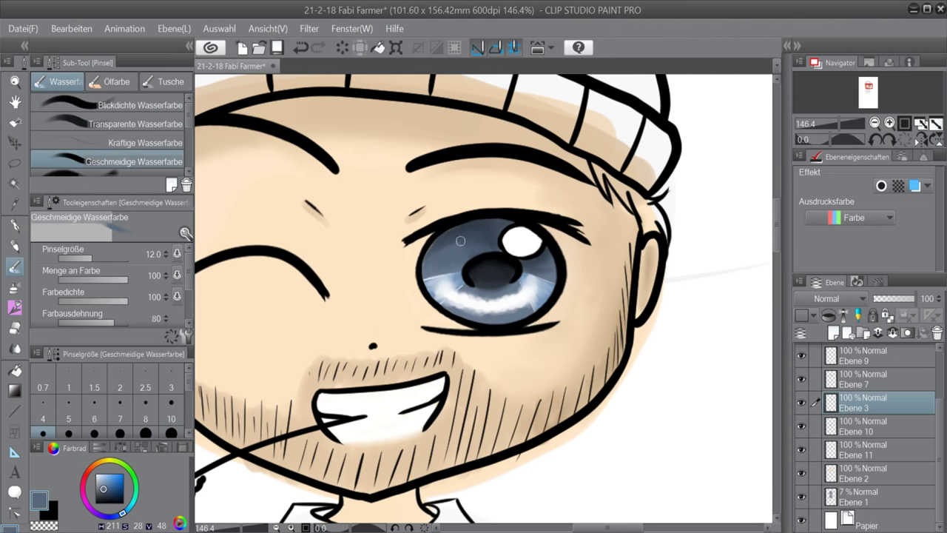
alt+click(484, 249)
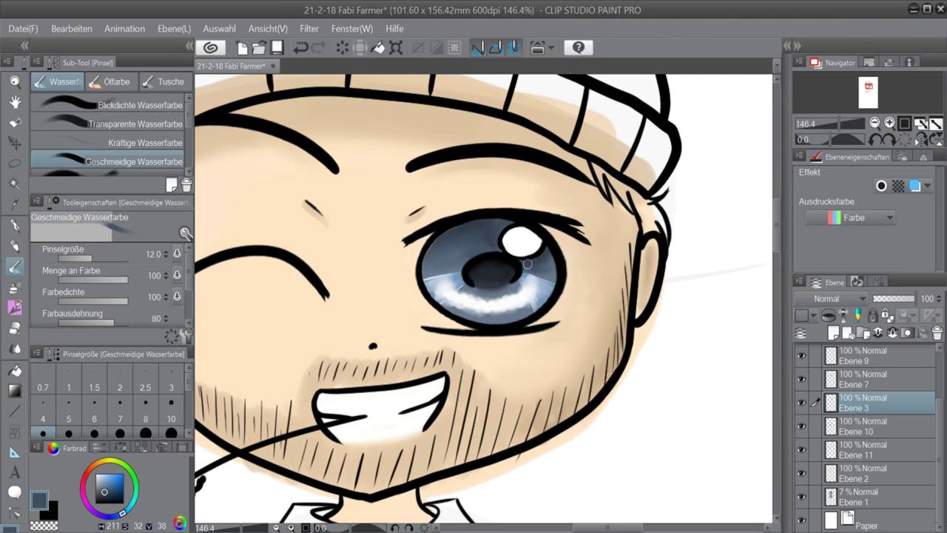
alt+click(474, 304)
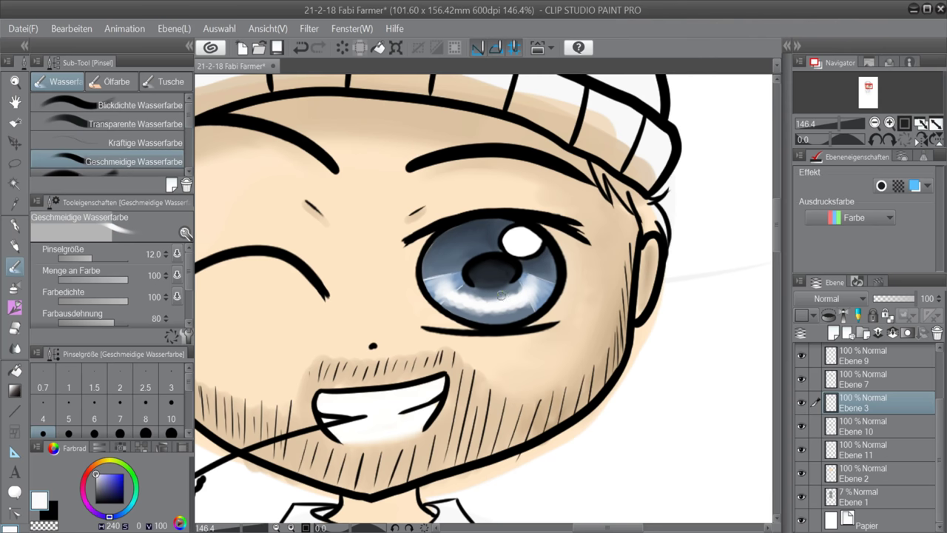
drag(457, 289, 489, 300)
Try adding fine white lines to the lower iris with the Mapping Stift at size 5
click(15, 224)
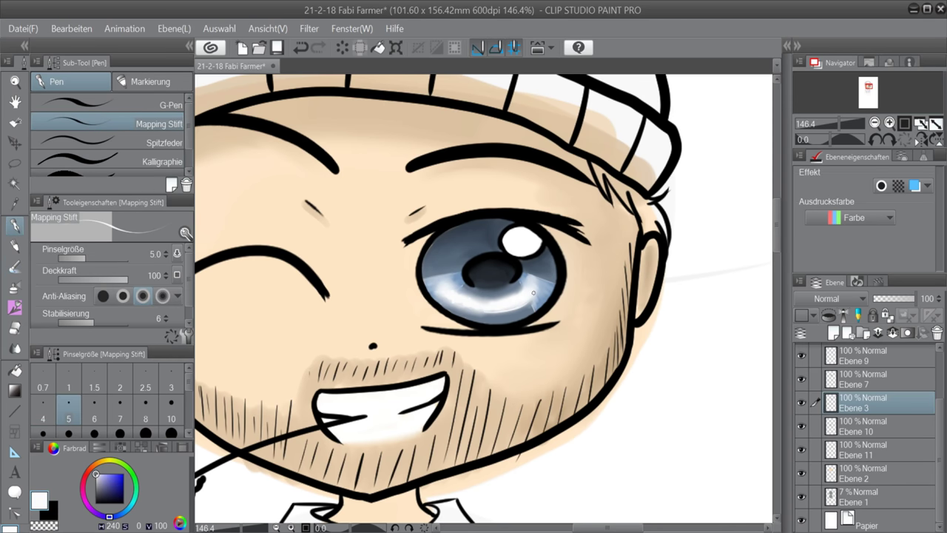
key(ctrl+z)
drag(439, 294, 489, 319)
key(ctrl+z)
key(ctrl+z)
Blend the sides of the reflection with picked blue-grey using Geschmeidige Wasserfarbe at size 12, and switch to the SAI風厚塗り主線 brush
alt+click(428, 275)
key(b)
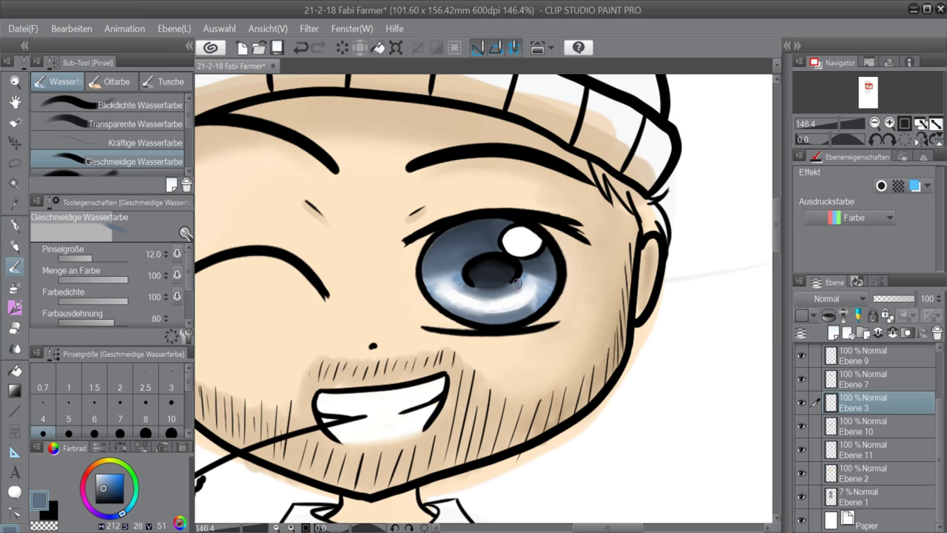
drag(188, 117, 189, 163)
click(159, 169)
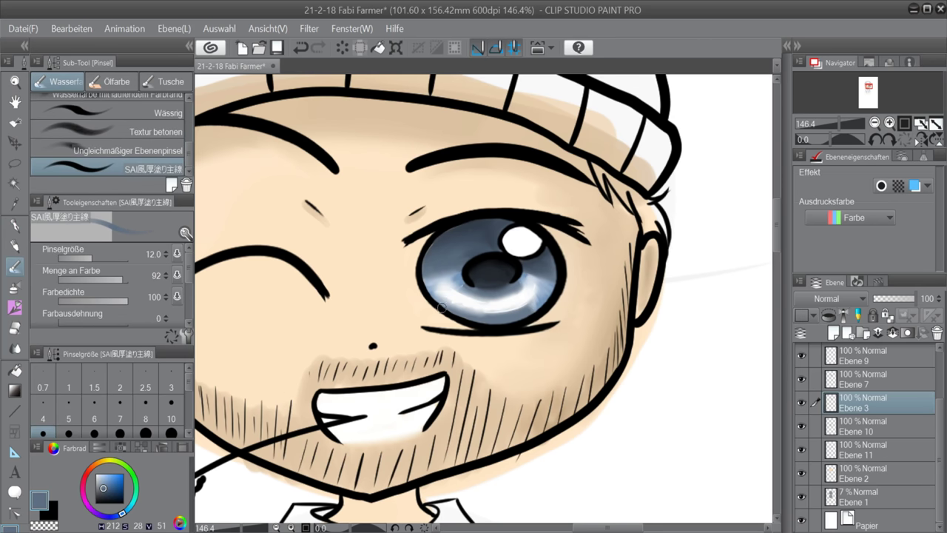
Try white highlight dots on the lower iris with SAI風厚塗り主線 at sizes 30 and 17
key(bracketright)
key(bracketright)
key(bracketright)
key(bracketright)
alt+click(448, 295)
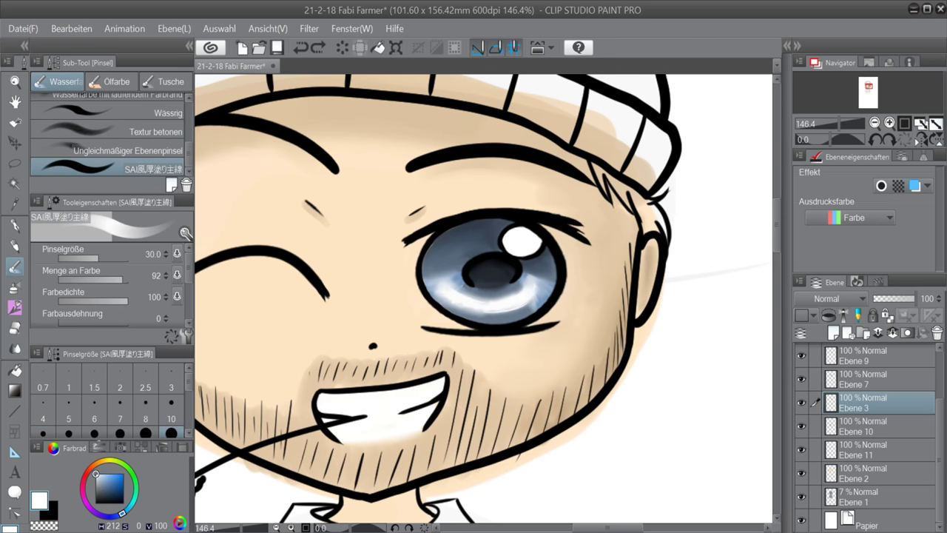
click(448, 296)
key(bracketleft)
key(bracketleft)
key(bracketleft)
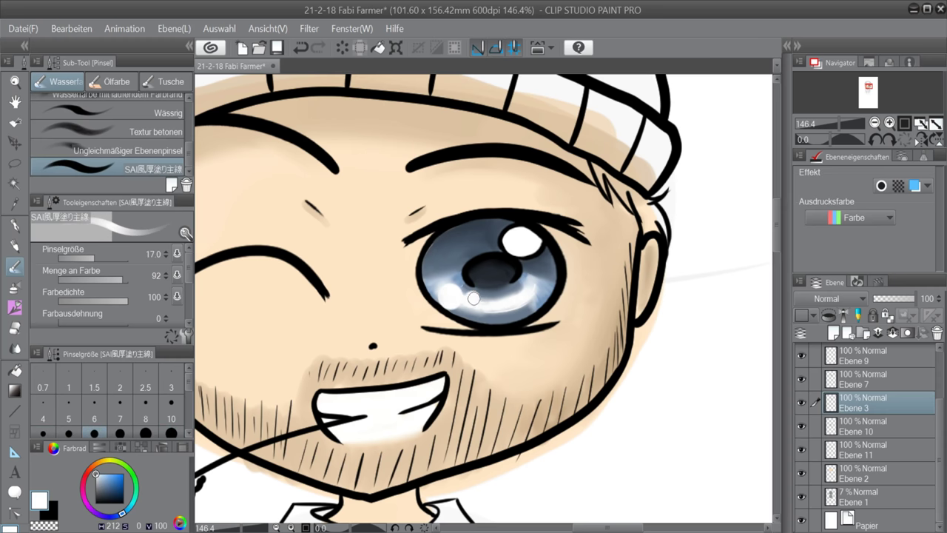
key(ctrl+z)
click(469, 308)
scroll(577, 274, up, 1)
scroll(576, 274, down, 4)
scroll(576, 275, up, 4)
key(ctrl+z)
key(ctrl+z)
Place a large white highlight dot and a smaller one at the iris's lower left, reducing the brush down to size 12
key(])
key(])
key(])
key(])
key([)
click(436, 284)
key([)
key([)
click(462, 291)
key([)
key([)
key([)
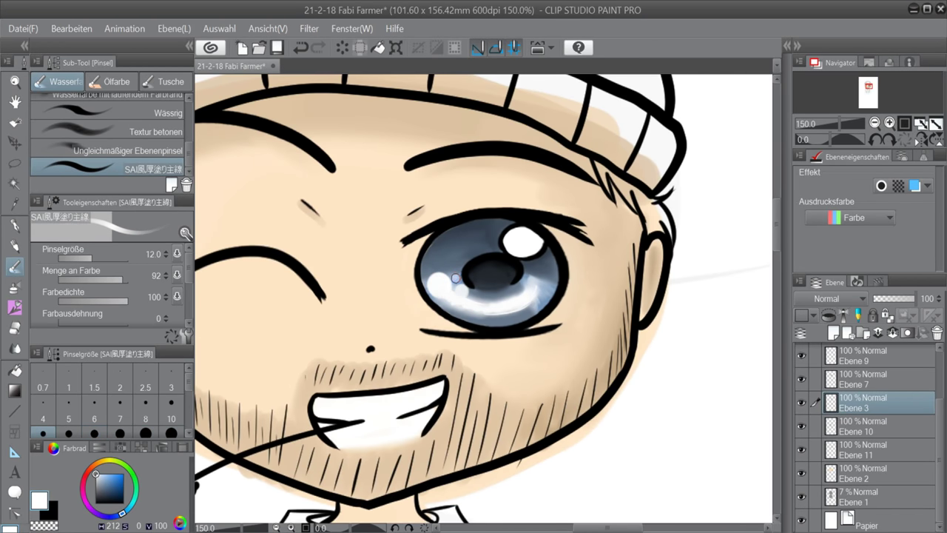
Blend the reflection at the iris's lower right with picked blue and white tones using Geschmeidige Wasserfarbe at size 12
scroll(119, 177, up, 2)
click(118, 119)
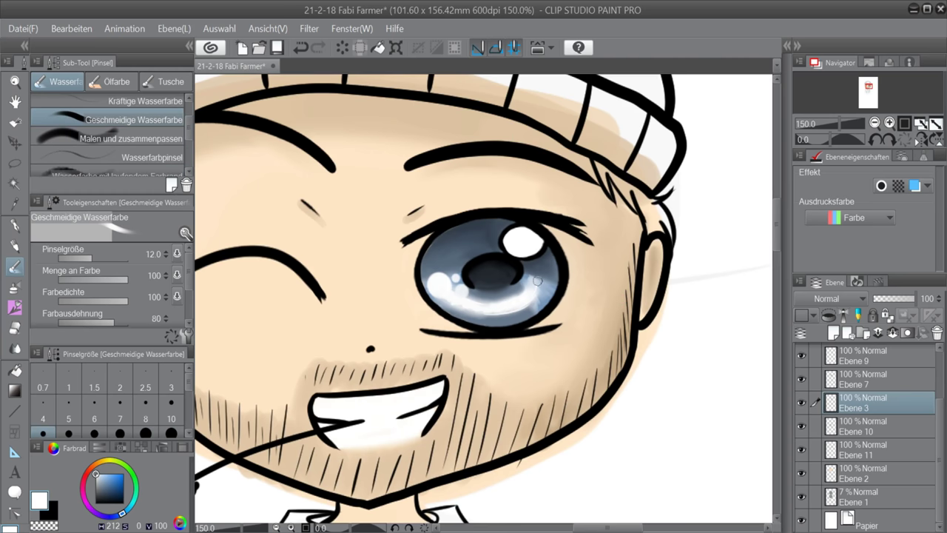
alt+click(547, 290)
alt+click(542, 280)
alt+click(521, 303)
mouse_move(533, 279)
mouse_down()
mouse_move(521, 304)
mouse_move(536, 272)
mouse_move(512, 303)
mouse_move(534, 274)
mouse_up()
Create a new layer directly above Ebene 7 and check Ebene 7's content by toggling its visibility
scroll(628, 370, down, 1)
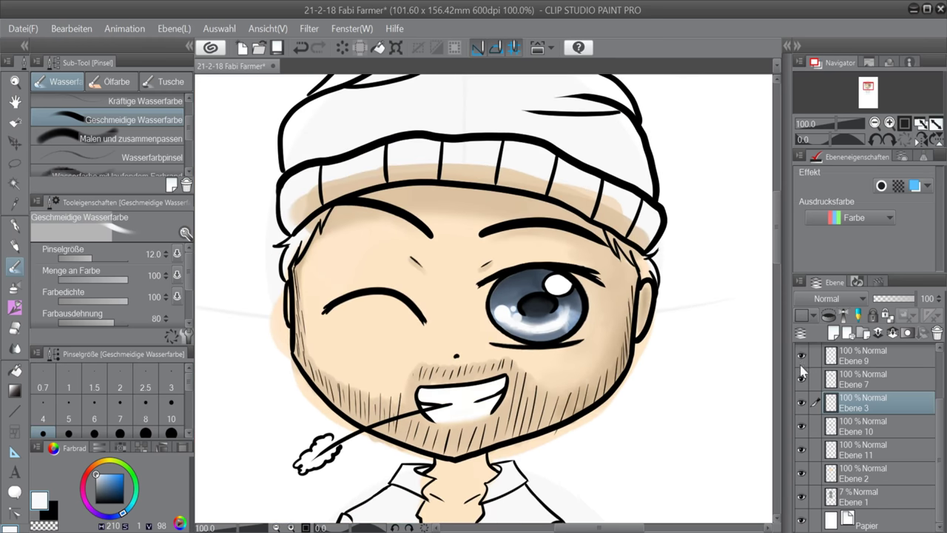
scroll(834, 399, up, 2)
click(860, 415)
click(833, 334)
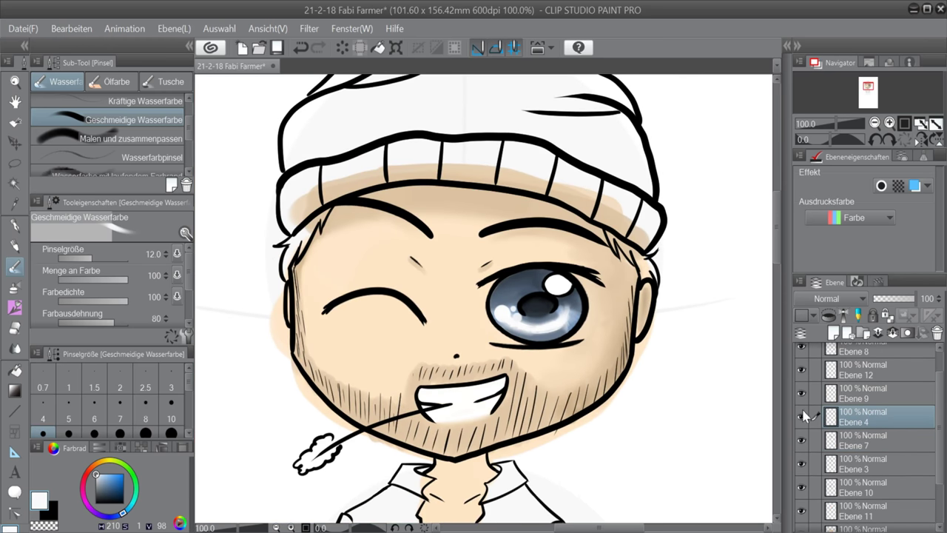
click(802, 440)
click(802, 440)
Paint the hair at the left temple greyish brown (H 27, S 24, V 42) with SAI風厚塗り主線 at size 12
click(94, 465)
click(113, 489)
drag(112, 489, 102, 491)
drag(189, 129, 190, 157)
click(153, 169)
drag(326, 209, 291, 261)
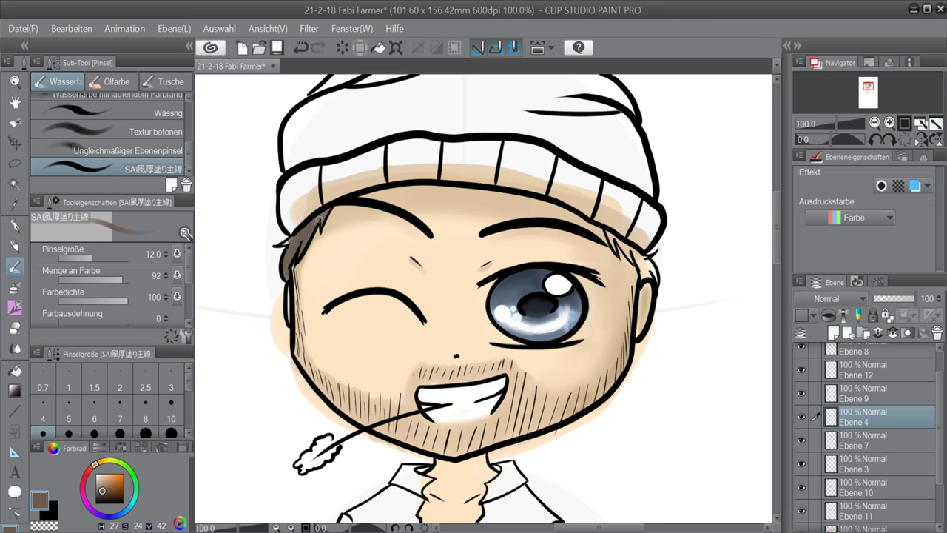
Paint the hair at the right temple and the stubble strokes on the jaw, moustache and sideburns in the same brown
mouse_move(608, 231)
mouse_down()
mouse_move(653, 274)
mouse_move(622, 327)
mouse_move(633, 295)
mouse_move(625, 371)
mouse_move(606, 375)
mouse_move(588, 409)
mouse_move(577, 390)
mouse_move(563, 406)
mouse_move(533, 401)
mouse_move(536, 432)
mouse_move(515, 395)
mouse_up()
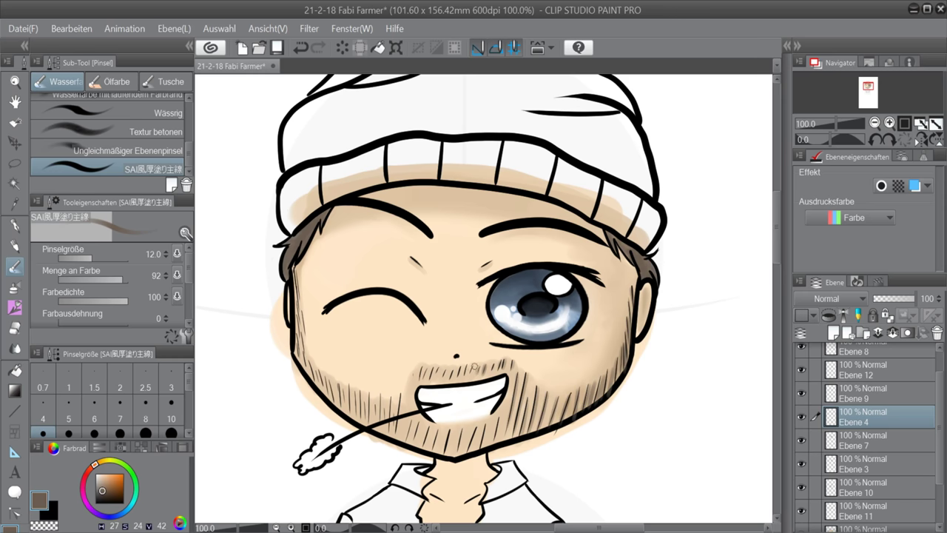
mouse_move(422, 368)
mouse_down()
mouse_move(387, 421)
mouse_move(358, 393)
mouse_move(352, 405)
mouse_move(334, 385)
mouse_move(326, 391)
mouse_move(304, 355)
mouse_move(298, 282)
mouse_up()
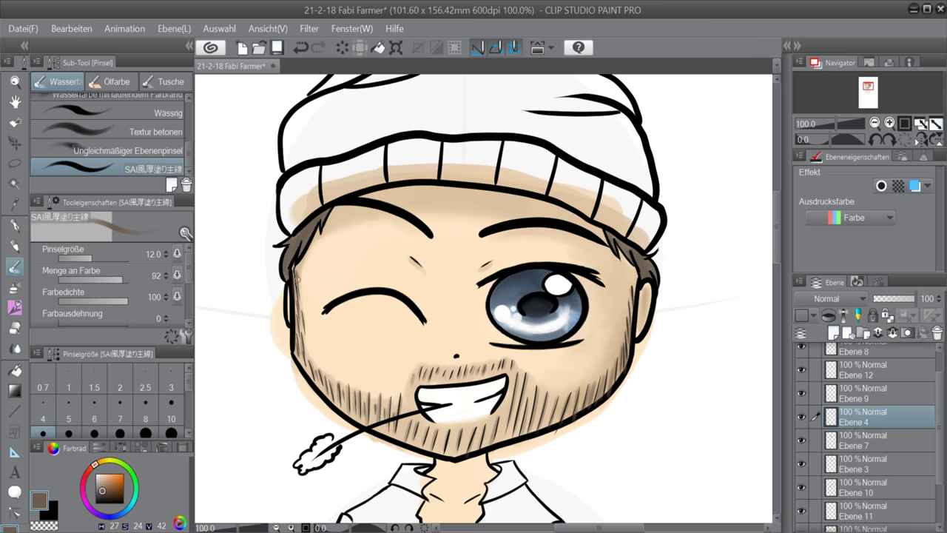
mouse_move(574, 390)
mouse_down()
mouse_move(560, 414)
mouse_move(499, 421)
mouse_move(500, 438)
mouse_up()
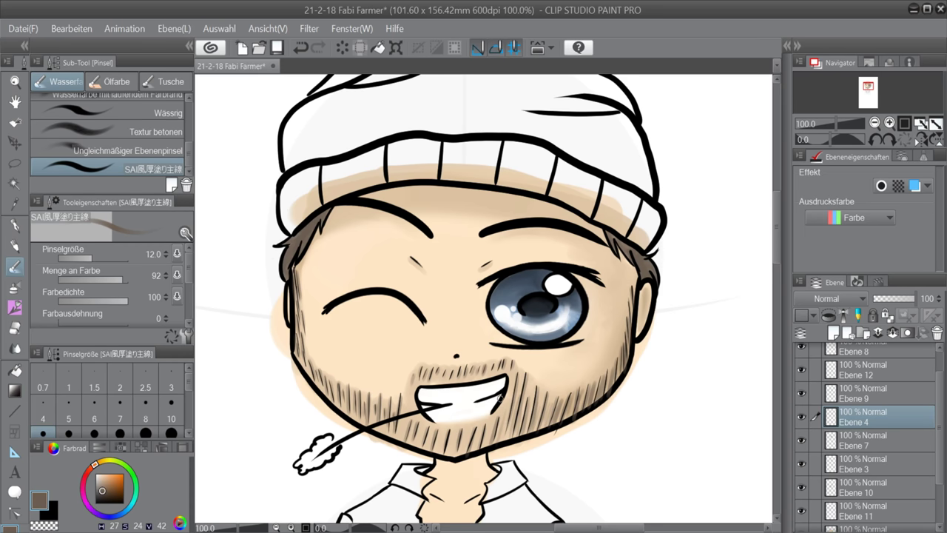
drag(395, 441, 463, 436)
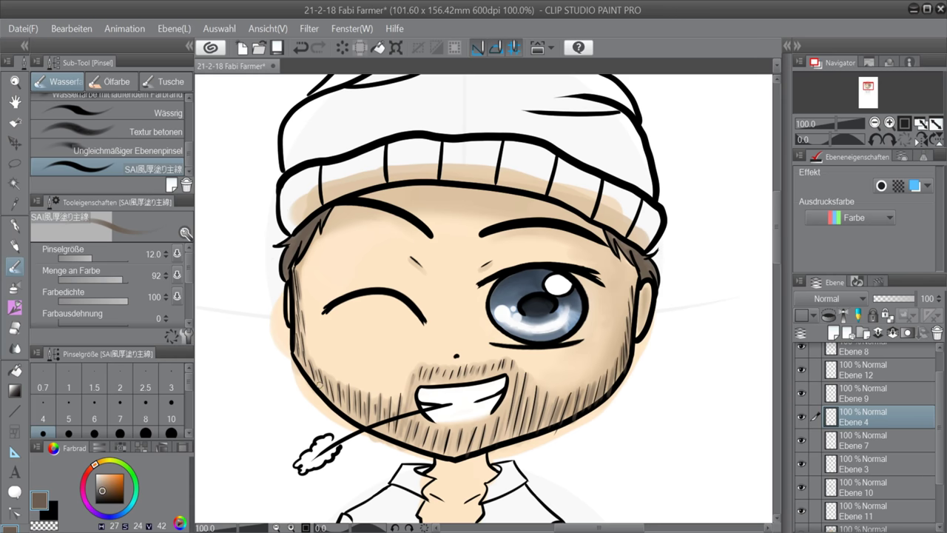
Identify the contents of Ebene 9 and Ebene 8 by toggling their visibility, and create a new layer above Ebene 12
drag(777, 250, 777, 234)
click(801, 393)
click(802, 392)
click(802, 351)
click(803, 351)
drag(939, 388, 941, 370)
click(854, 400)
click(834, 333)
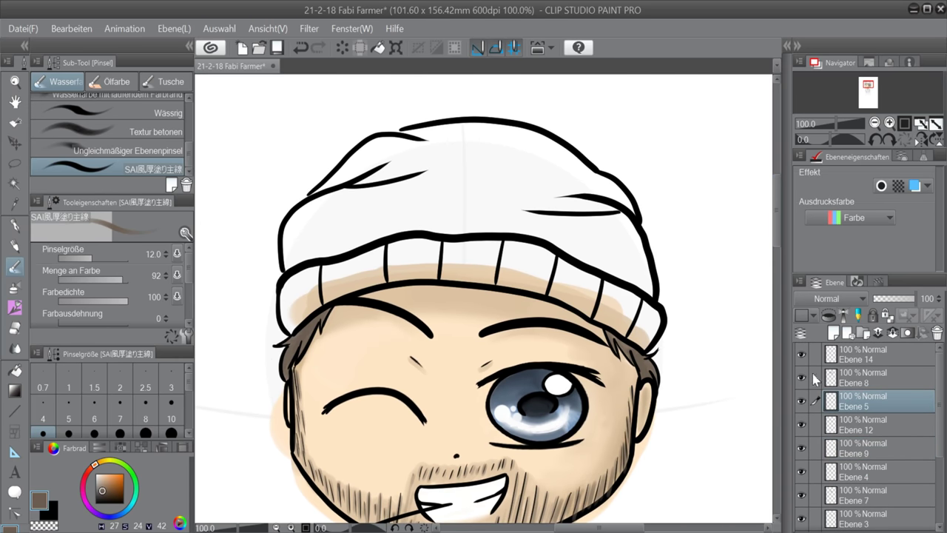
Block in grey (H 27, S 0, V 67) on the hat's left folds, left side and both ends of the brim
click(95, 482)
key(bracketright)
key(bracketright)
key(bracketright)
key(bracketright)
key(bracketright)
key(bracketright)
key(bracketright)
mouse_move(433, 178)
mouse_down()
mouse_move(340, 181)
mouse_move(293, 244)
mouse_move(290, 303)
mouse_move(293, 311)
mouse_move(311, 300)
mouse_move(292, 326)
mouse_up()
key(bracketleft)
key(bracketleft)
key(bracketleft)
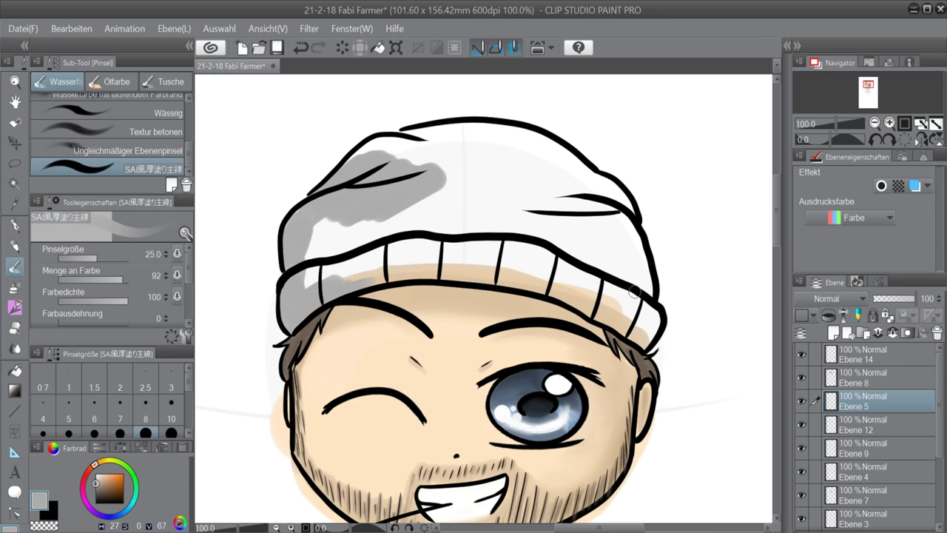
mouse_move(635, 291)
mouse_down()
mouse_move(634, 337)
mouse_move(644, 344)
mouse_move(645, 307)
mouse_up()
Fill the hat's left side and most of its crown with the same grey at brush sizes 70 and 50
key(bracketright)
key(bracketright)
key(bracketright)
key(bracketright)
key(bracketright)
drag(358, 239, 310, 222)
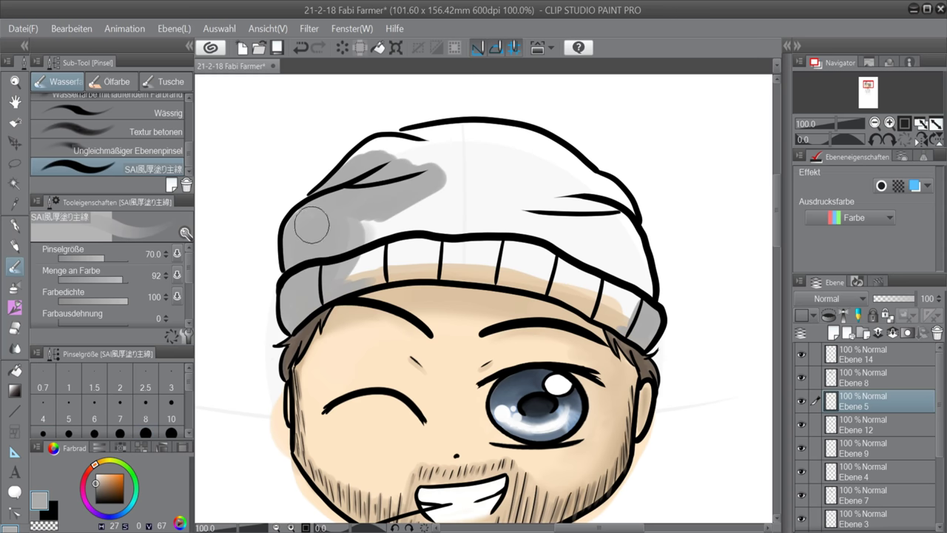
key(bracketleft)
key(bracketleft)
key(bracketleft)
key(bracketleft)
key(bracketleft)
key(bracketright)
key(bracketright)
key(bracketright)
mouse_move(416, 258)
mouse_down()
mouse_move(335, 272)
mouse_move(421, 170)
mouse_move(376, 148)
mouse_move(437, 135)
mouse_move(423, 211)
mouse_move(513, 139)
mouse_move(622, 200)
mouse_move(541, 186)
mouse_move(511, 159)
mouse_move(532, 139)
mouse_move(469, 137)
mouse_up()
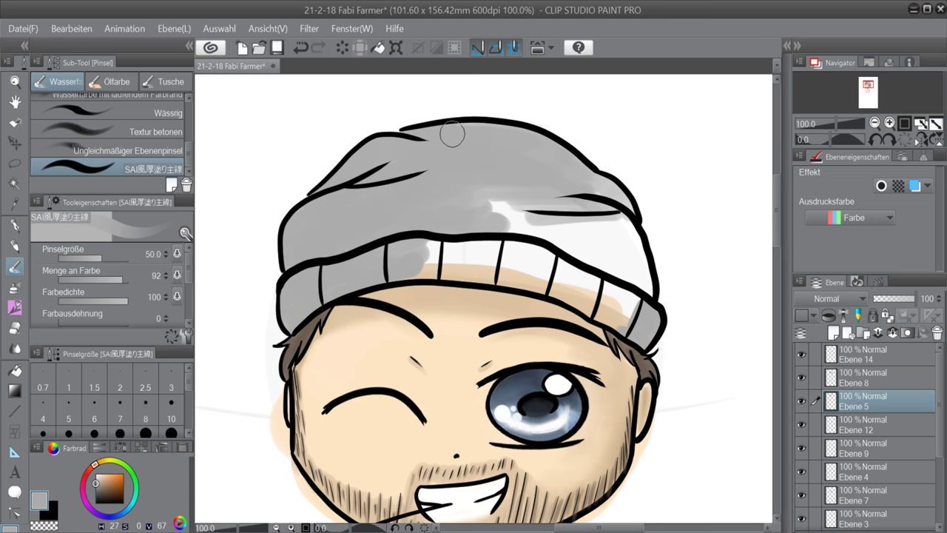
Fill the remaining white areas of the hat's lower right crown and brim with grey at size 50
drag(519, 224, 572, 237)
drag(503, 211, 572, 205)
mouse_move(416, 270)
mouse_down()
mouse_move(484, 274)
mouse_move(570, 210)
mouse_up()
mouse_move(510, 281)
mouse_down()
mouse_move(599, 233)
mouse_move(544, 261)
mouse_move(614, 236)
mouse_move(552, 223)
mouse_move(629, 216)
mouse_move(649, 308)
mouse_move(563, 296)
mouse_move(621, 303)
mouse_move(630, 282)
mouse_up()
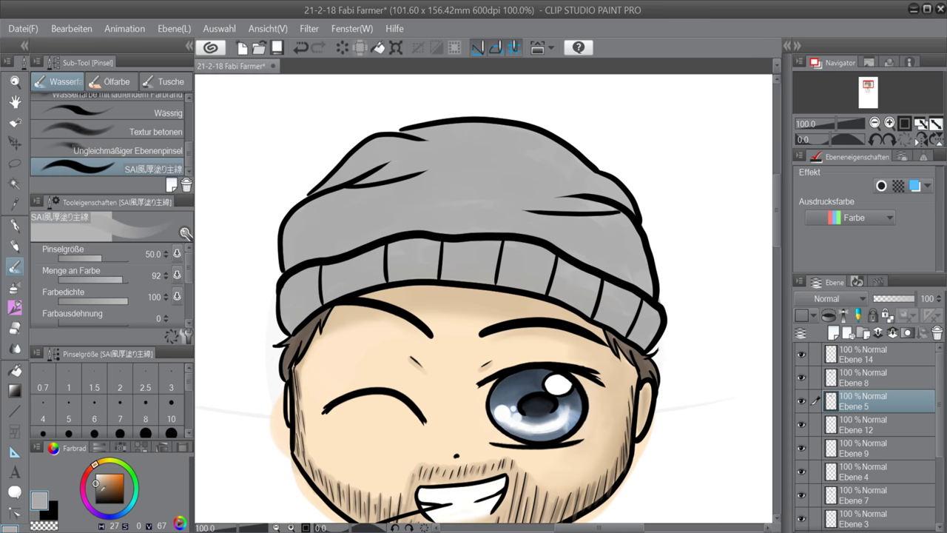
Shade the hat's right and left folds in a darker grey (V 42) with the brush at size 17
click(96, 490)
key([)
key([)
key([)
mouse_move(623, 216)
mouse_down()
mouse_move(530, 211)
mouse_move(647, 207)
mouse_up()
key(ctrl+z)
key(ctrl+z)
key(ctrl+z)
key([)
key([)
drag(569, 199, 618, 216)
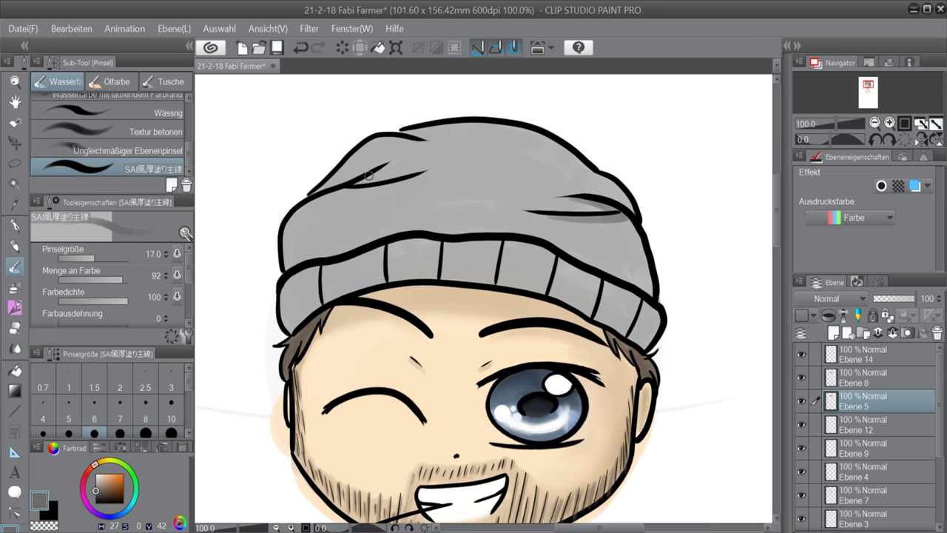
drag(383, 165, 426, 171)
key(ctrl+z)
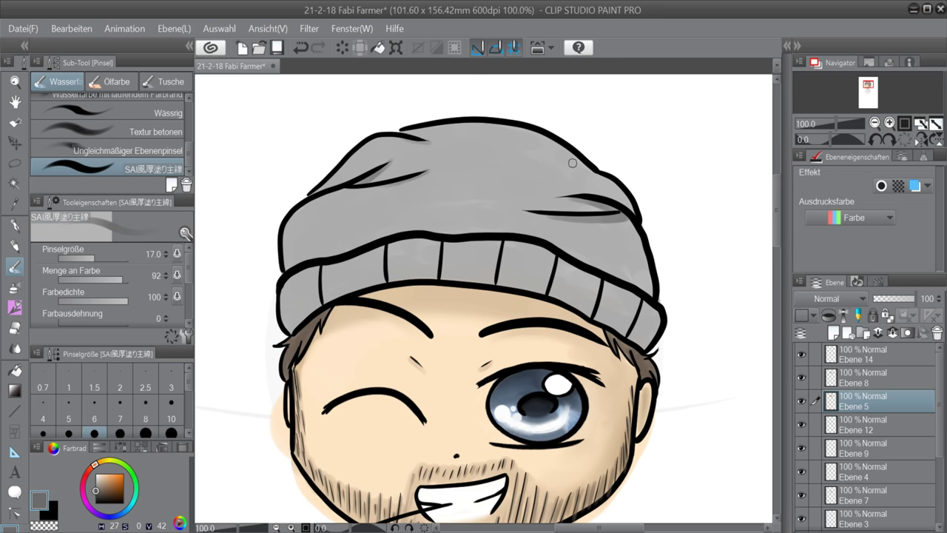
Shade the right side of the crown and brim, the rib lines and the hat's left edge in dark grey
drag(565, 143, 627, 204)
mouse_move(620, 219)
mouse_down()
mouse_move(627, 266)
mouse_move(642, 281)
mouse_up()
key(ctrl+z)
mouse_move(620, 222)
mouse_down()
mouse_move(642, 277)
mouse_move(627, 284)
mouse_move(642, 273)
mouse_move(631, 311)
mouse_move(644, 345)
mouse_move(641, 307)
mouse_move(608, 296)
mouse_move(603, 283)
mouse_move(670, 274)
mouse_move(603, 293)
mouse_move(607, 323)
mouse_move(654, 307)
mouse_move(611, 299)
mouse_move(619, 317)
mouse_move(645, 332)
mouse_up()
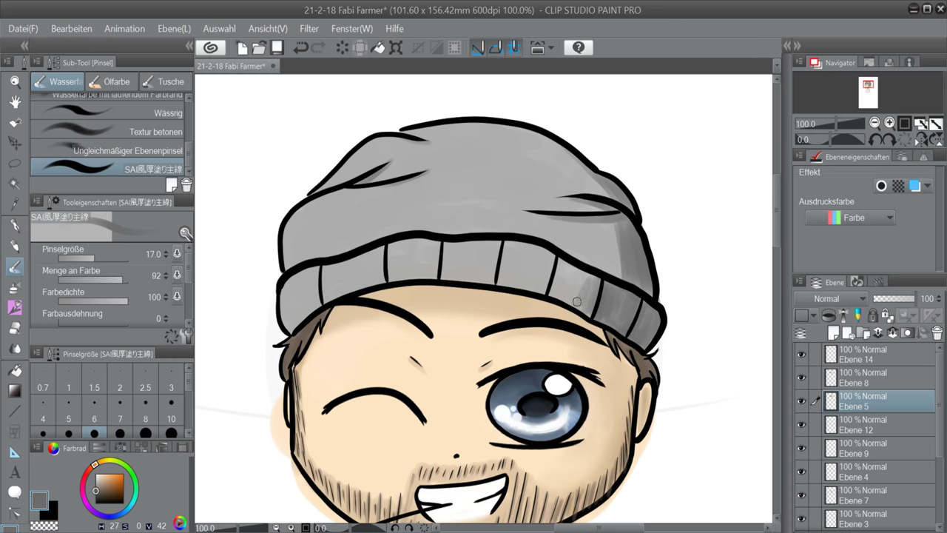
drag(547, 294, 506, 242)
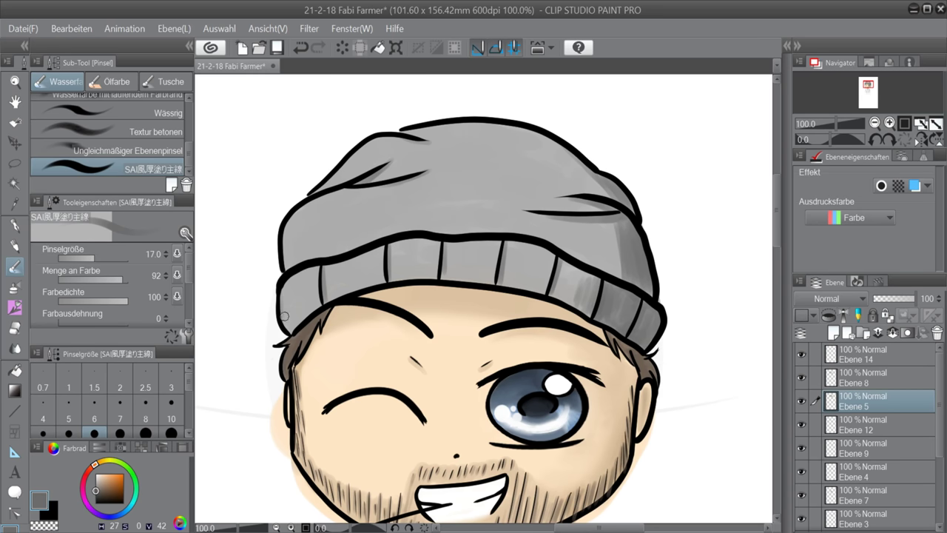
drag(290, 220, 286, 275)
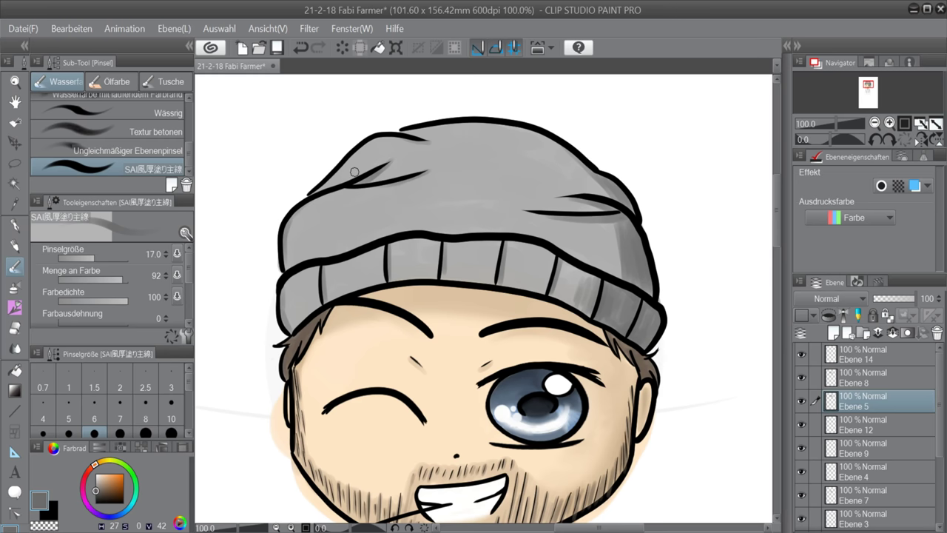
Soften the hat's right-side shading with Geschmeidige Wasserfarbe at size 25, and return to SAI風厚塗り主線
scroll(133, 141, up, 3)
click(133, 133)
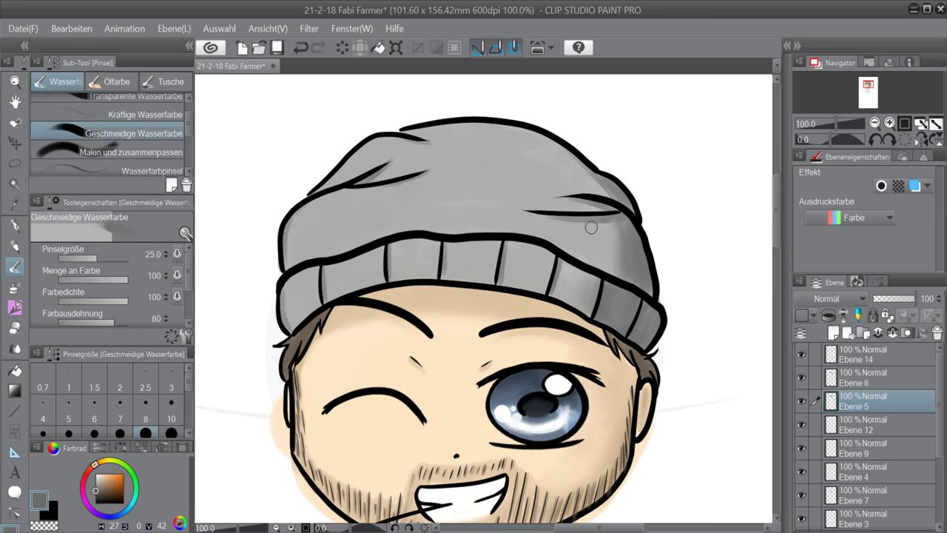
scroll(121, 148, down, 3)
click(126, 168)
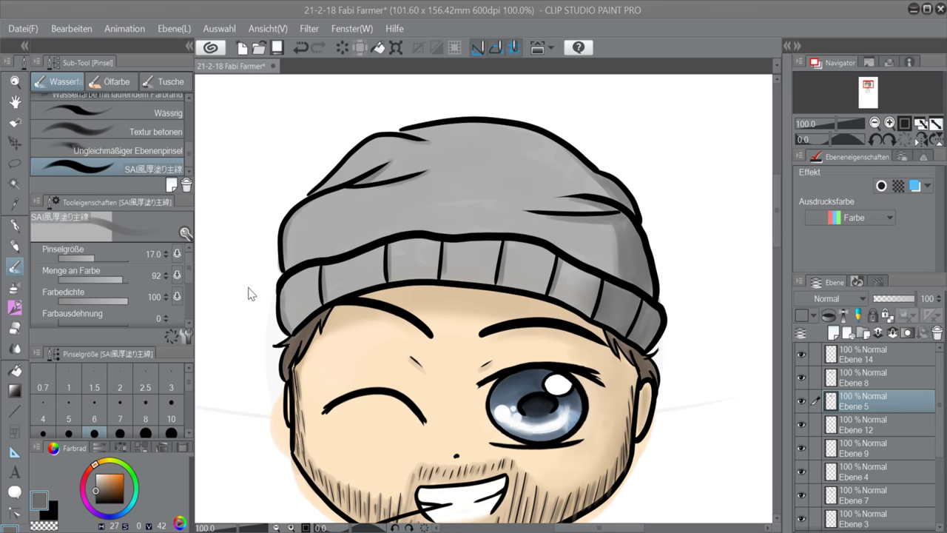
Add near-white (H 0, S 0, V 94) highlights along the hat's left folds, top edge and right fold at size 17
drag(96, 495, 96, 476)
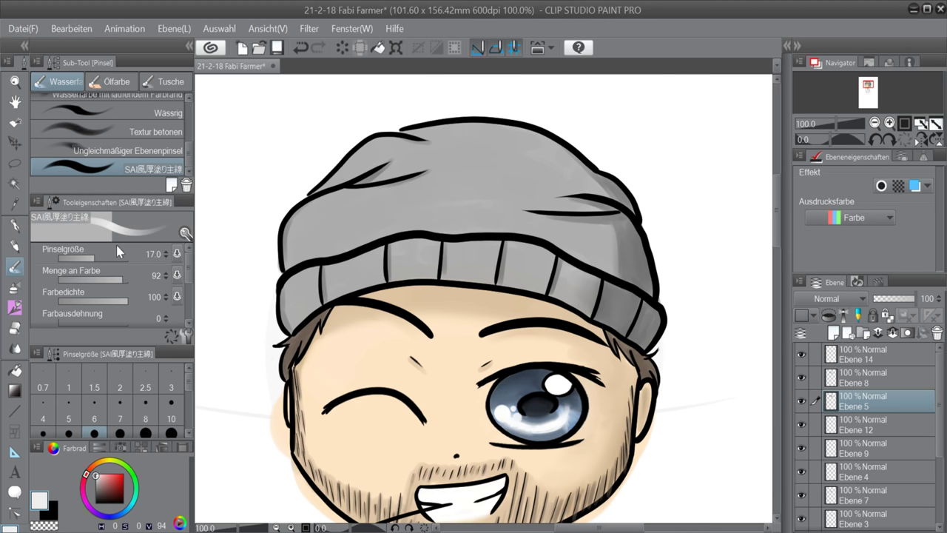
drag(348, 171, 419, 152)
key(ctrl+z)
key(ctrl+z)
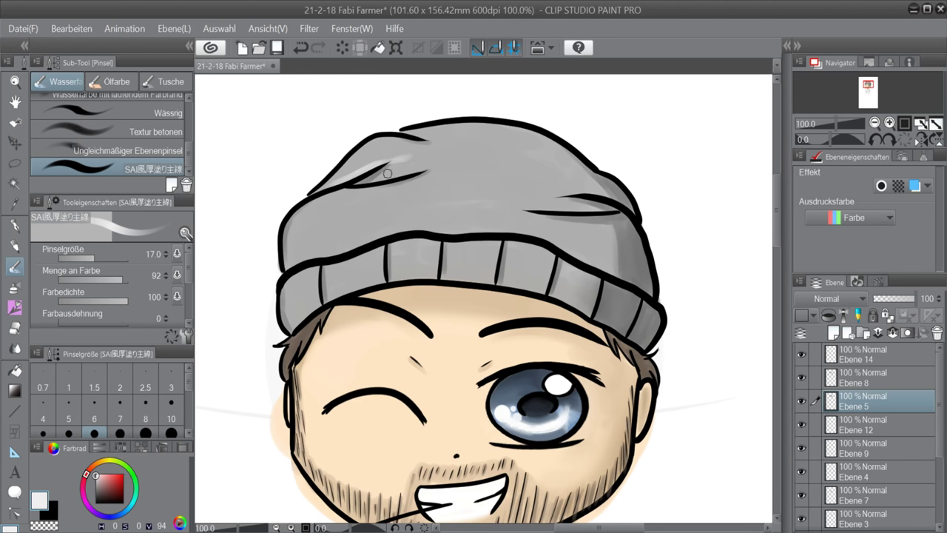
mouse_move(374, 178)
mouse_down()
mouse_move(514, 127)
mouse_move(566, 150)
mouse_move(506, 129)
mouse_up()
key(ctrl+z)
key(ctrl+z)
key(ctrl+z)
key(ctrl+z)
drag(413, 131, 481, 125)
key(ctrl+z)
mouse_move(538, 198)
mouse_down()
mouse_move(575, 207)
mouse_move(501, 203)
mouse_up()
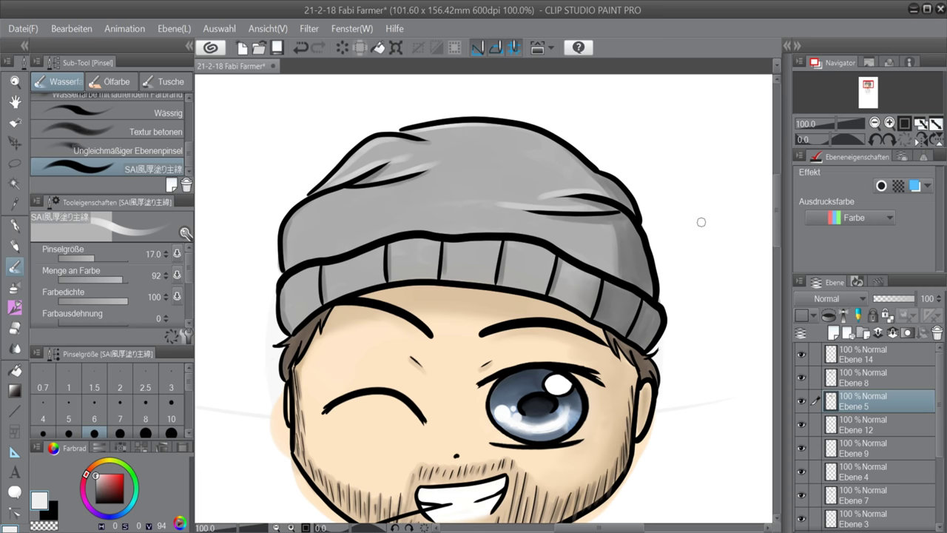
Highlight the crown just above the brim and the lower edges of the brim's rib sections in near-white
mouse_move(286, 266)
mouse_down()
mouse_move(402, 238)
mouse_move(380, 238)
mouse_move(514, 235)
mouse_up()
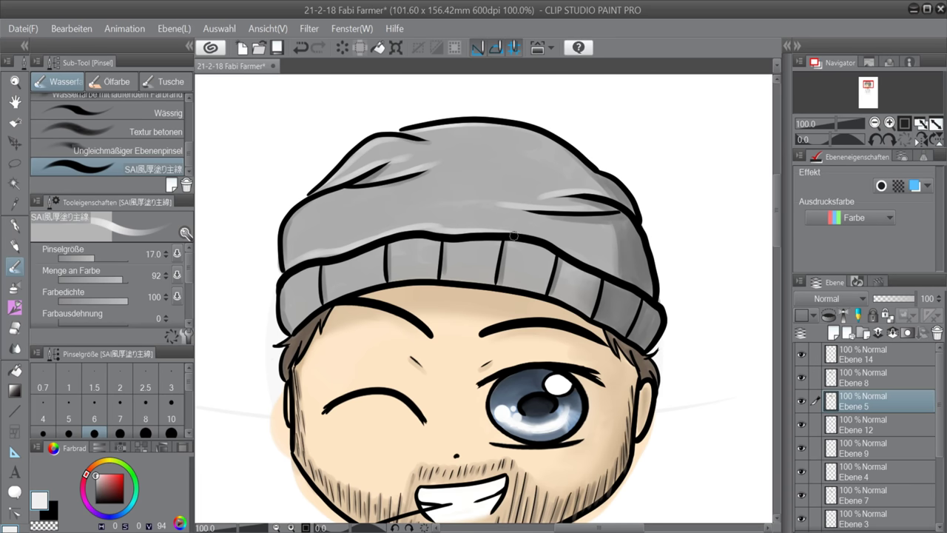
key(ctrl+z)
drag(313, 307, 293, 326)
drag(379, 282, 325, 302)
drag(427, 278, 393, 280)
drag(483, 282, 444, 278)
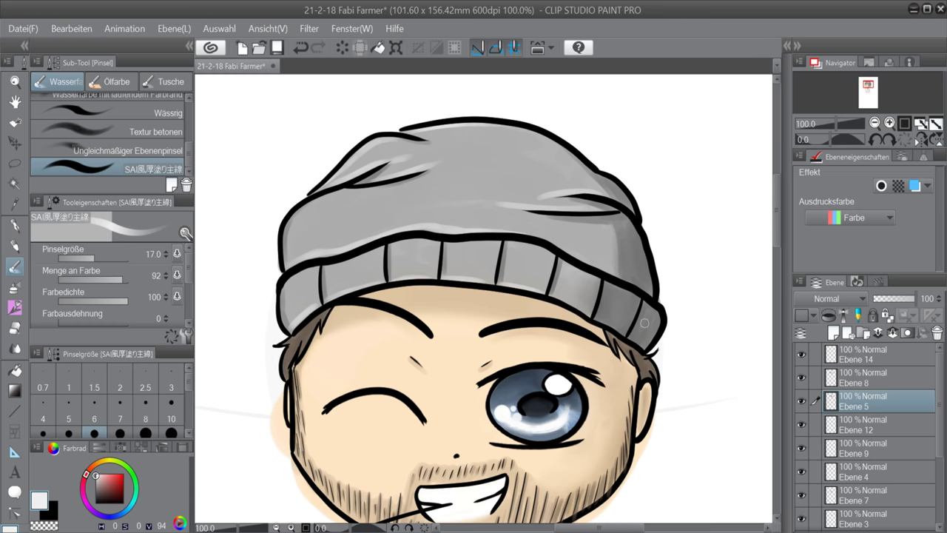
Create a new layer directly above Ebene 8 for the grain stalk beside the mouth
drag(779, 225, 778, 271)
scroll(779, 231, down, 1)
scroll(475, 228, up, 3)
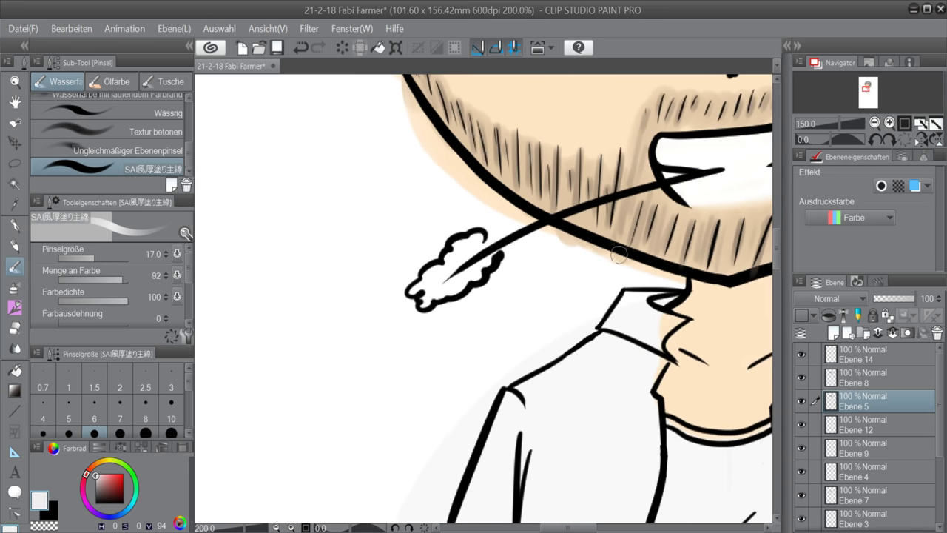
click(850, 377)
click(834, 333)
Colour the ear of the grain stalk in shades of yellow, ending with the lighter yellow H 58, S 65, V 99
click(104, 460)
click(107, 473)
mouse_move(452, 264)
mouse_down()
mouse_move(434, 290)
mouse_move(442, 295)
mouse_move(480, 239)
mouse_move(418, 288)
mouse_move(436, 298)
mouse_up()
click(115, 476)
drag(485, 249, 481, 259)
click(109, 460)
click(113, 474)
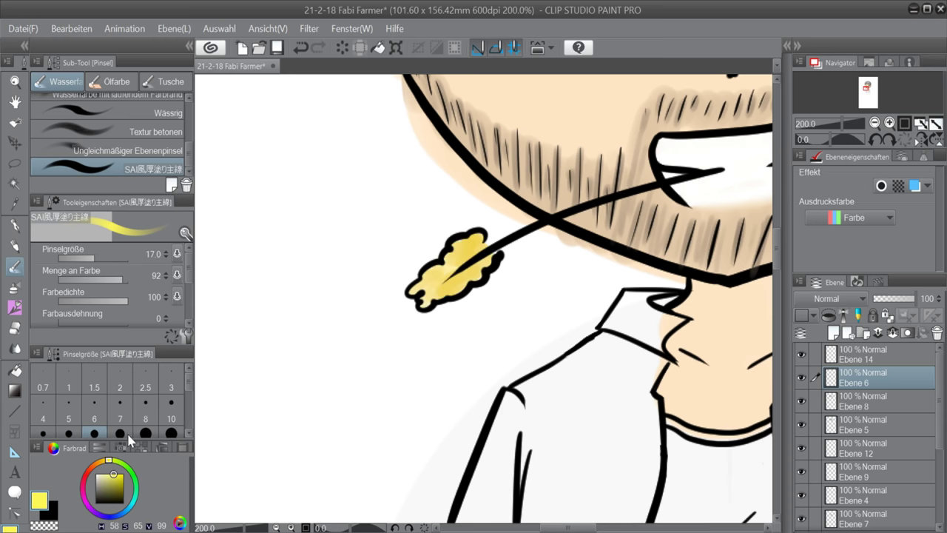
Toggle the visibility of Ebene 9 and Ebene 4 to find the hair layer, and select Ebene 4
scroll(730, 323, down, 4)
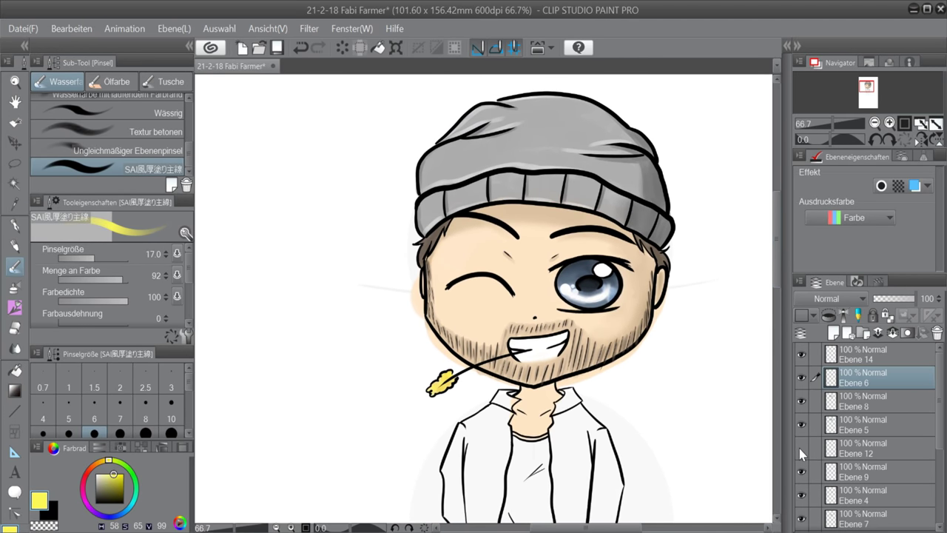
click(801, 472)
click(801, 472)
click(801, 495)
click(802, 495)
click(858, 496)
scroll(438, 232, up, 3)
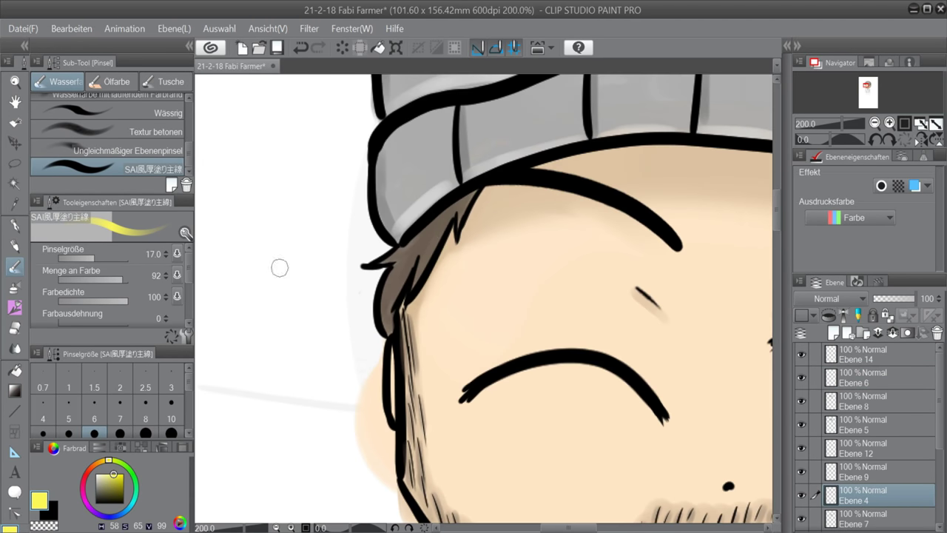
Shade the hair at the left temple in dark brown (H 28, S 21, V 24) with the brush at size 10
alt+click(429, 239)
click(101, 496)
scroll(425, 198, up, 2)
key(bracketleft)
key(bracketleft)
key(bracketleft)
mouse_move(523, 178)
mouse_down()
mouse_move(409, 259)
mouse_move(400, 280)
mouse_move(510, 201)
mouse_move(511, 187)
mouse_move(378, 297)
mouse_up()
key(ctrl+z)
scroll(404, 335, down, 4)
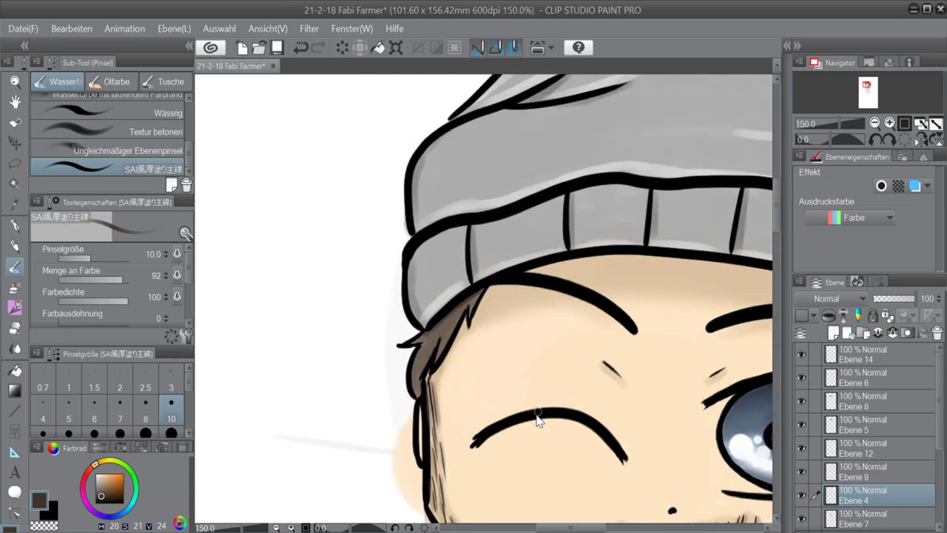
Shade the hair at the right temple in the same dark brown
scroll(503, 397, up, 1)
scroll(529, 388, up, 3)
mouse_move(444, 473)
mouse_down()
mouse_move(590, 205)
mouse_move(595, 465)
mouse_up()
mouse_move(397, 246)
mouse_down()
mouse_move(492, 307)
mouse_move(606, 467)
mouse_move(558, 383)
mouse_move(540, 420)
mouse_move(515, 354)
mouse_move(577, 395)
mouse_move(468, 307)
mouse_move(447, 271)
mouse_up()
Blend the right-temple hair with Geschmeidige Wasserfarbe at size 7, using the sampled brown (H 27, S 25, V 42)
drag(190, 153, 194, 115)
click(79, 156)
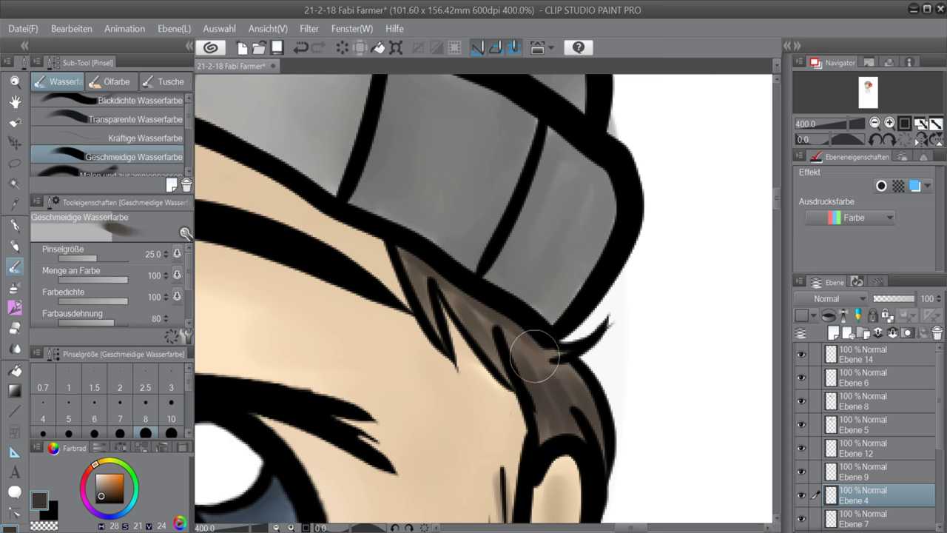
alt+click(518, 359)
key(bracketleft)
key(bracketleft)
key(bracketleft)
key(bracketleft)
key(bracketleft)
key(bracketleft)
key(bracketleft)
drag(535, 406, 478, 337)
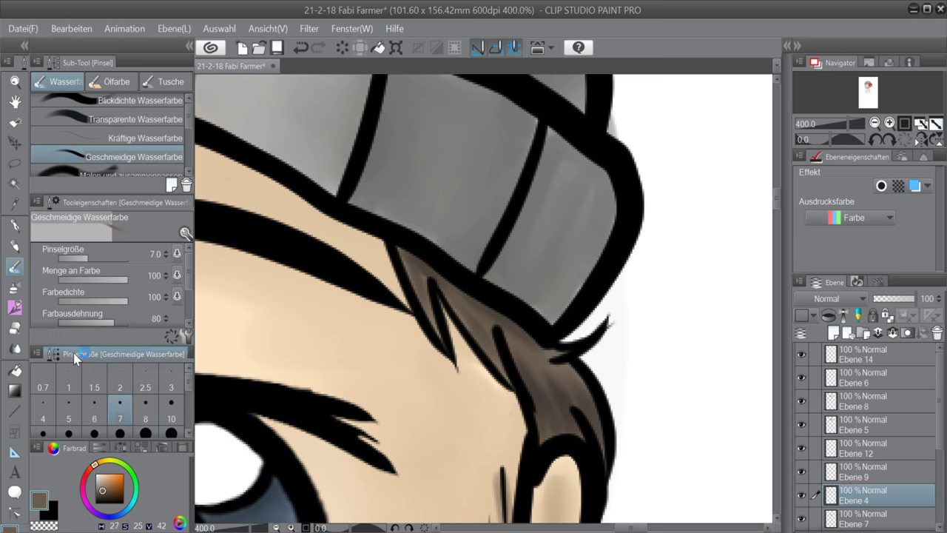
Set up Blickdichte Wasserfarbe at size 3 with a pale grey (H 27, S 3, V 87)
click(118, 100)
key(bracketleft)
key(bracketleft)
key(bracketleft)
key(bracketleft)
key(bracketleft)
key(bracketleft)
key(bracketleft)
key(bracketleft)
key(bracketleft)
key(bracketleft)
key(bracketleft)
key(bracketleft)
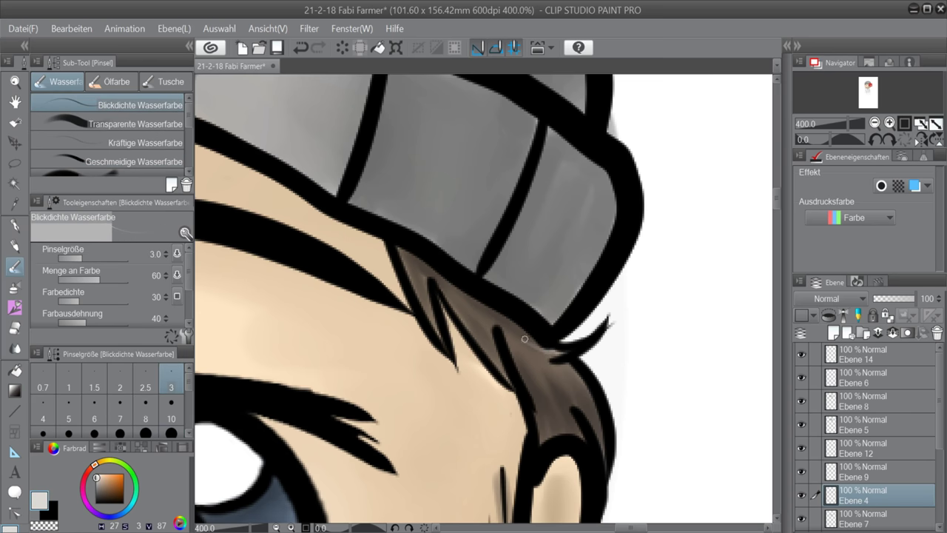
Check the layers below the hair by toggling their visibility, and create a new layer directly above Ebene 11 for the jacket
scroll(665, 330, down, 4)
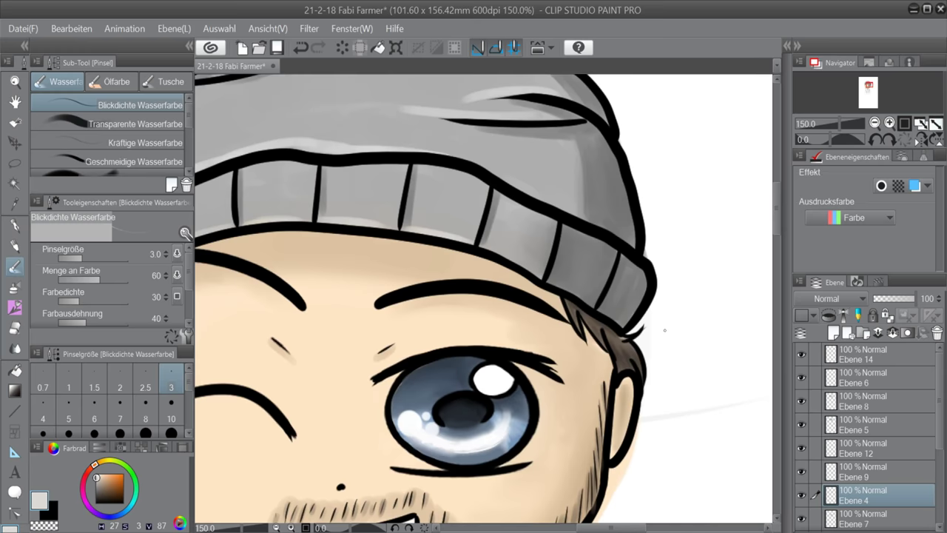
drag(777, 218, 773, 274)
drag(940, 401, 940, 466)
click(804, 511)
click(804, 512)
click(803, 449)
click(803, 448)
click(858, 470)
click(834, 335)
click(806, 448)
click(803, 448)
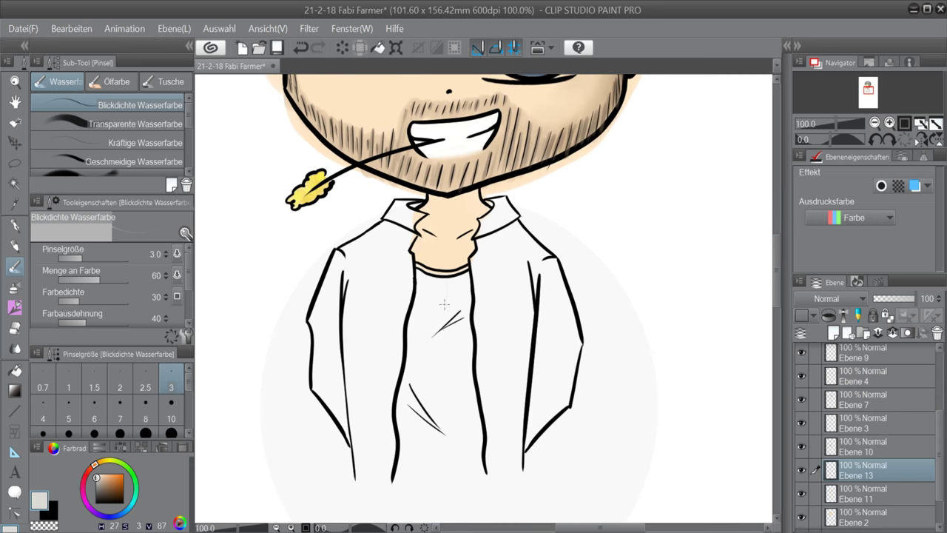
Paint the jacket's left collar flap blue (H 205, S 74, V 79) with SAI風厚塗り主線 at size 7
click(124, 512)
drag(109, 483, 115, 479)
drag(188, 119, 188, 164)
click(87, 169)
key(bracketleft)
key(bracketleft)
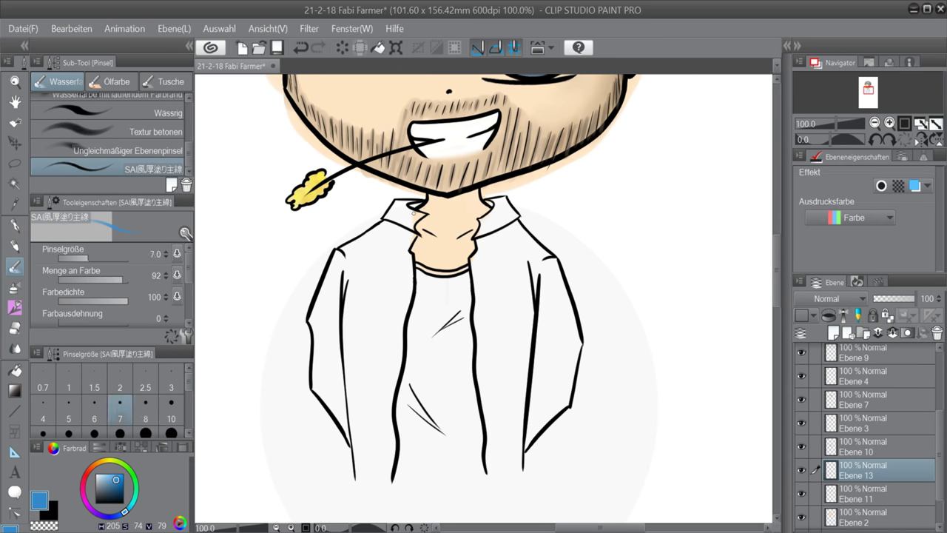
scroll(393, 232, up, 1)
drag(417, 195, 432, 191)
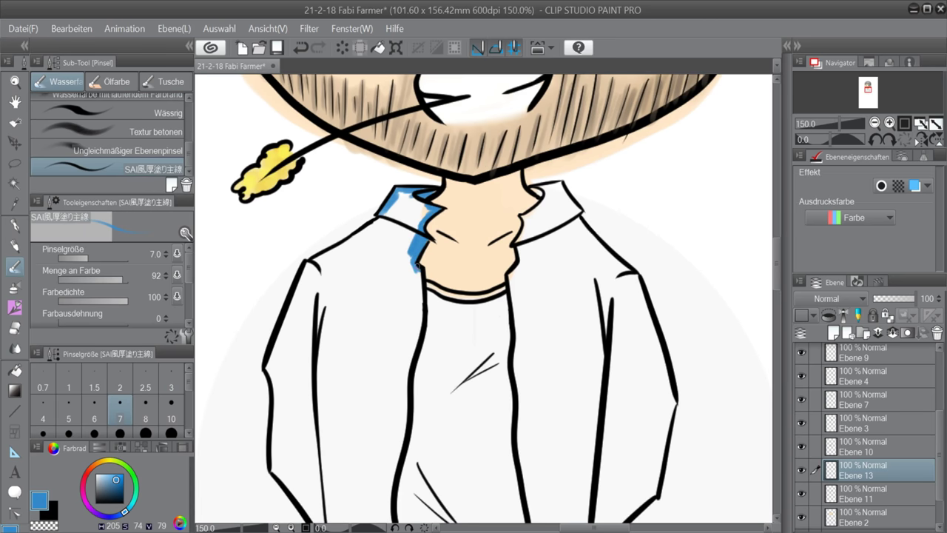
drag(410, 213, 386, 198)
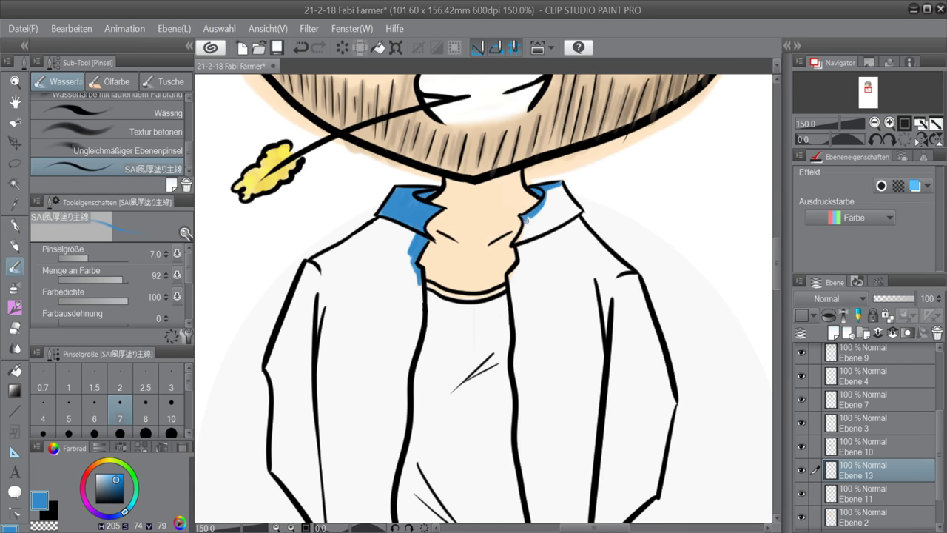
Paint the jacket's inner edges beside the neck and the right collar flap in the same blue
drag(516, 315, 520, 268)
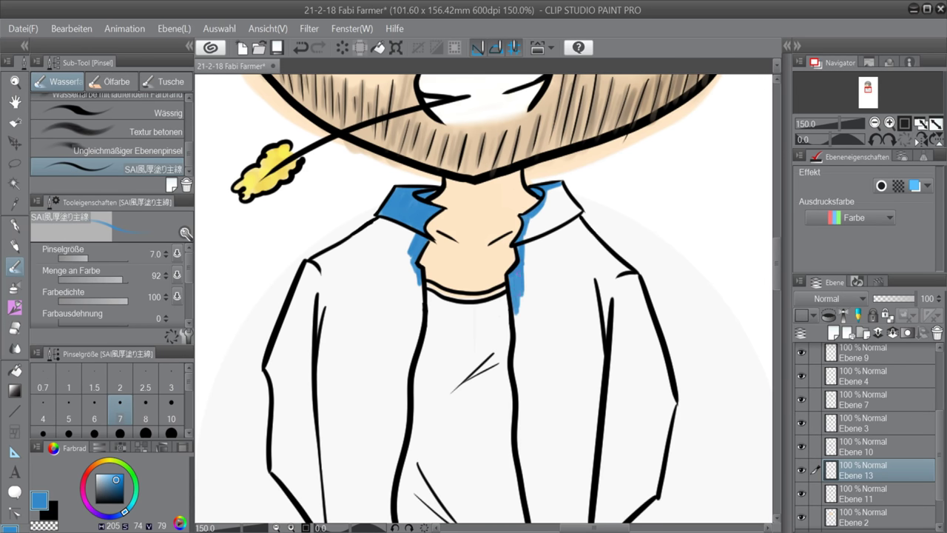
drag(423, 315, 408, 253)
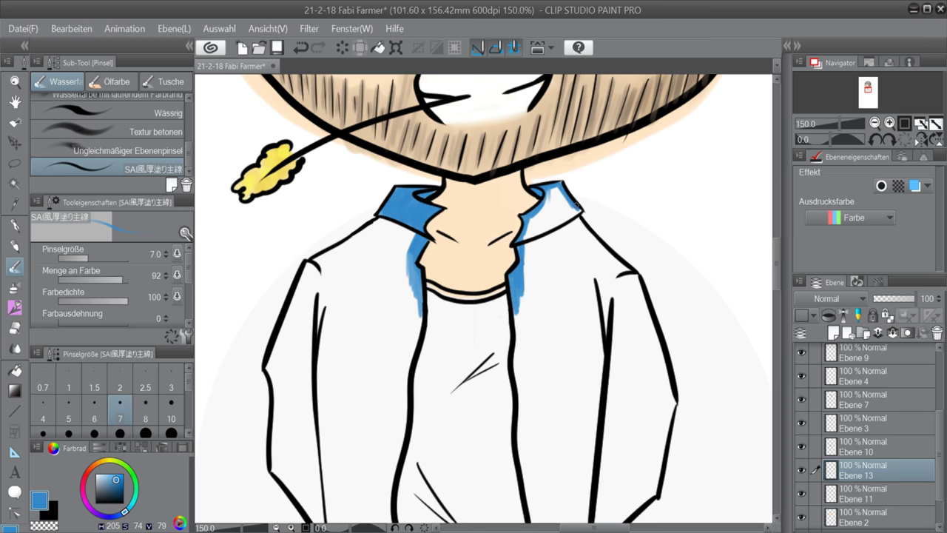
mouse_move(533, 222)
mouse_down()
mouse_move(563, 211)
mouse_move(553, 189)
mouse_up()
Fill the jacket's left shoulder, front panel and sleeve in the same blue, enlarging the brush to 20 and up to 25
key(bracketright)
key(bracketright)
key(bracketright)
key(bracketright)
key(bracketright)
key(bracketright)
key(bracketright)
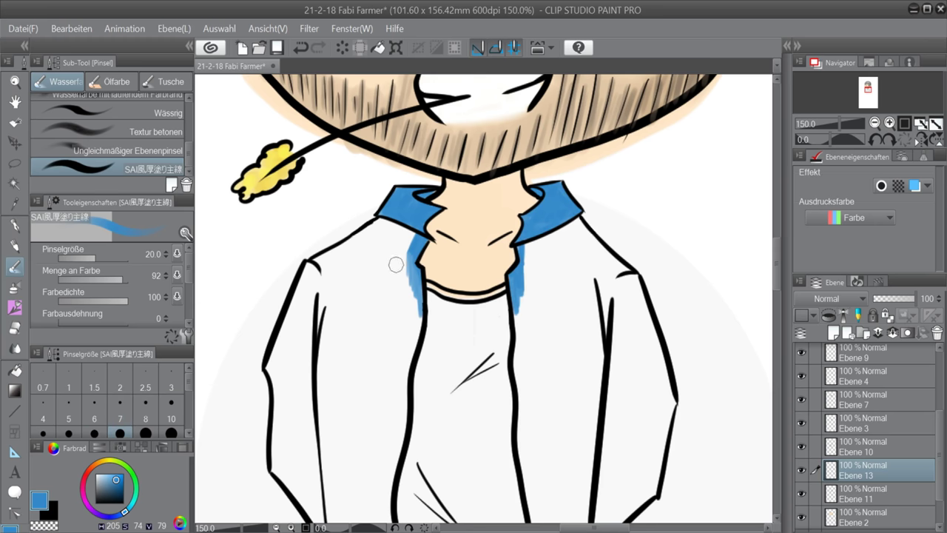
drag(777, 263, 777, 269)
drag(389, 185, 309, 225)
mouse_move(411, 188)
mouse_down()
mouse_move(385, 230)
mouse_move(366, 222)
mouse_move(389, 218)
mouse_move(411, 274)
mouse_move(404, 211)
mouse_move(395, 348)
mouse_move(381, 245)
mouse_move(373, 333)
mouse_move(378, 211)
mouse_move(329, 326)
mouse_move(355, 348)
mouse_up()
mouse_move(344, 226)
mouse_down()
mouse_move(316, 233)
mouse_move(272, 325)
mouse_up()
drag(776, 268, 776, 284)
mouse_move(305, 181)
mouse_down()
mouse_move(305, 257)
mouse_move(274, 194)
mouse_move(278, 296)
mouse_move(326, 347)
mouse_move(281, 295)
mouse_move(330, 373)
mouse_move(347, 336)
mouse_move(374, 192)
mouse_move(389, 274)
mouse_move(373, 444)
mouse_move(344, 448)
mouse_move(329, 311)
mouse_move(375, 449)
mouse_up()
Fill the jacket's right sleeve and front panel down to the hem in the same blue at size 25
drag(570, 527, 577, 528)
drag(777, 285, 776, 273)
mouse_move(476, 168)
mouse_down()
mouse_move(476, 228)
mouse_move(507, 220)
mouse_move(551, 177)
mouse_move(581, 211)
mouse_move(585, 329)
mouse_move(579, 314)
mouse_move(602, 399)
mouse_move(566, 452)
mouse_move(538, 453)
mouse_move(566, 422)
mouse_move(544, 341)
mouse_move(572, 346)
mouse_move(520, 313)
mouse_move(510, 355)
mouse_move(482, 355)
mouse_move(477, 258)
mouse_move(471, 347)
mouse_up()
drag(776, 250, 776, 262)
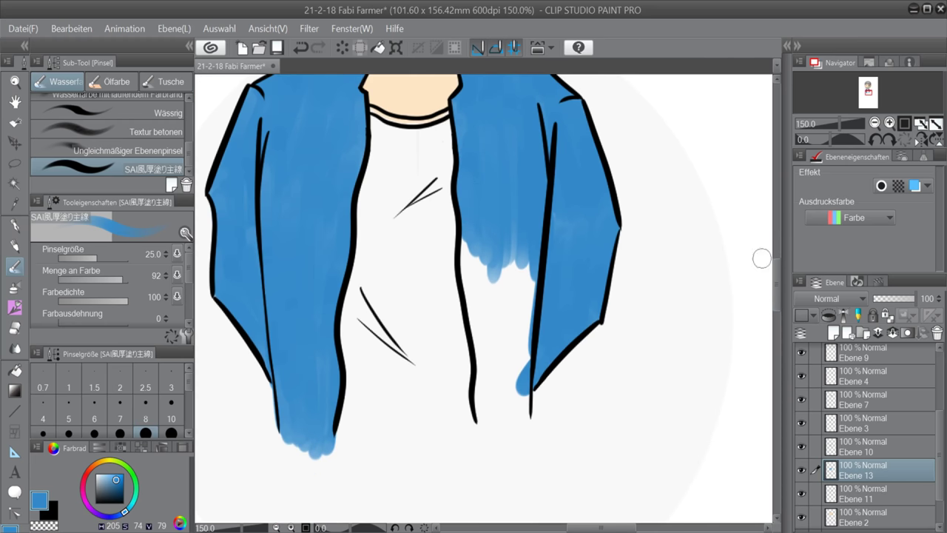
drag(522, 253, 526, 355)
drag(509, 236, 518, 376)
drag(502, 256, 503, 379)
mouse_move(490, 237)
mouse_down()
mouse_move(492, 355)
mouse_move(481, 362)
mouse_move(488, 458)
mouse_move(514, 350)
mouse_move(523, 386)
mouse_up()
scroll(519, 382, up, 1)
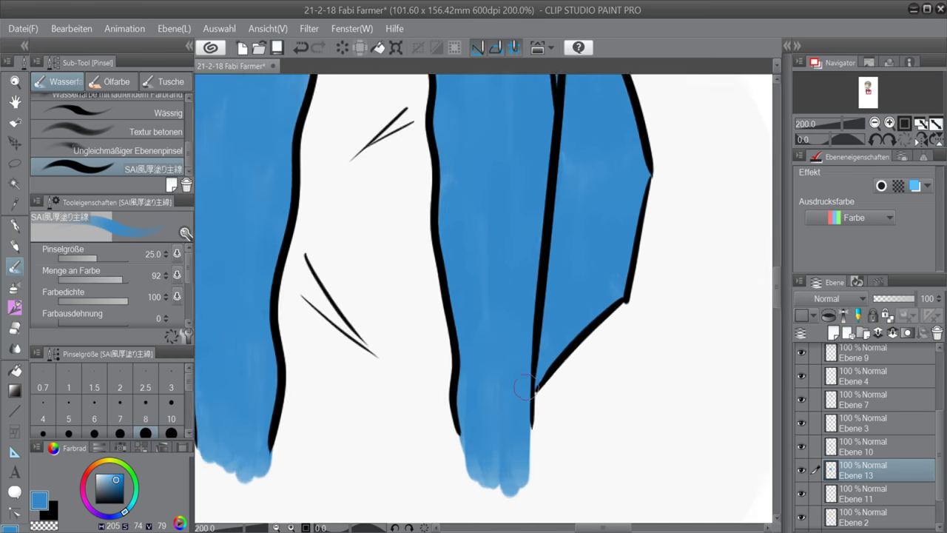
scroll(580, 477, down, 3)
drag(780, 251, 783, 259)
key(ctrl+plus)
key(ctrl+plus)
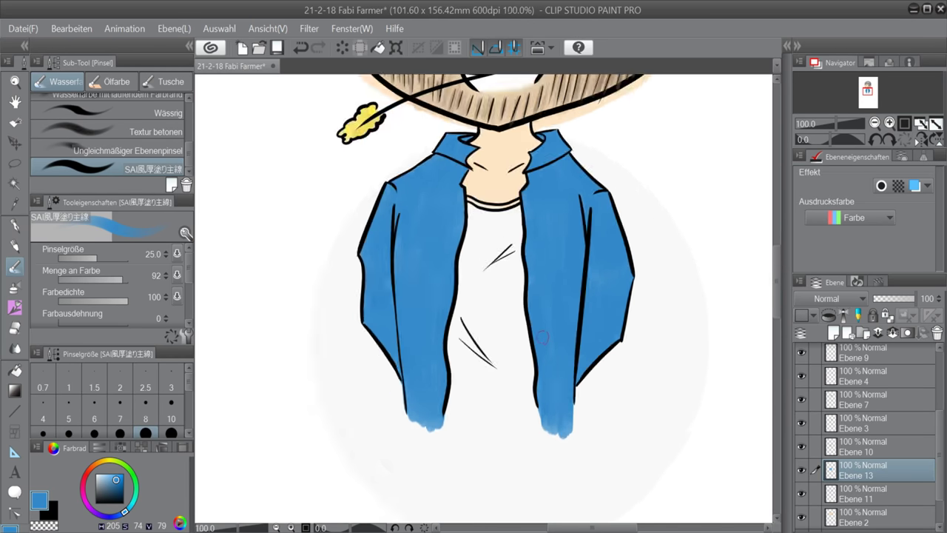
Draw black fold lines at the sleeve bends and beside the sleeve seams on layer Ebene 10 with Spitzfeder at size 5
click(801, 448)
click(50, 512)
click(15, 225)
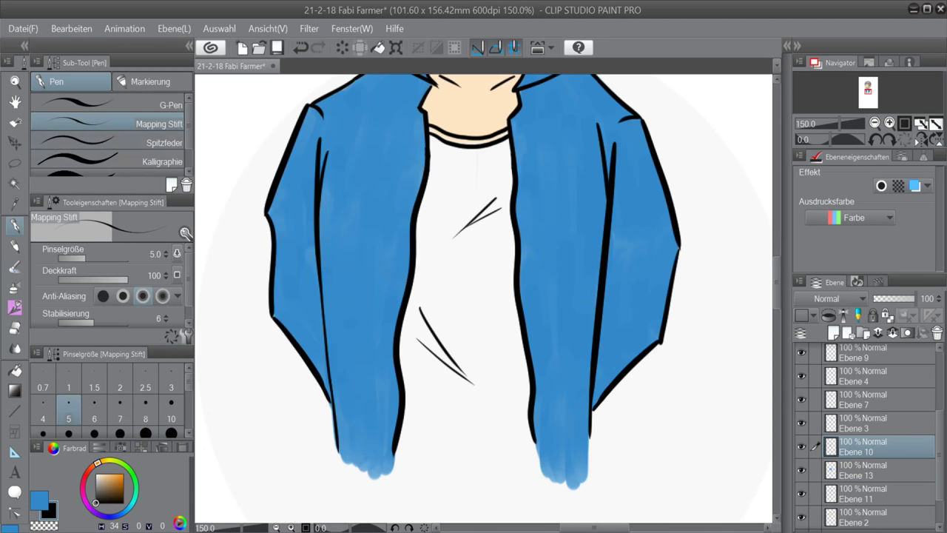
click(99, 140)
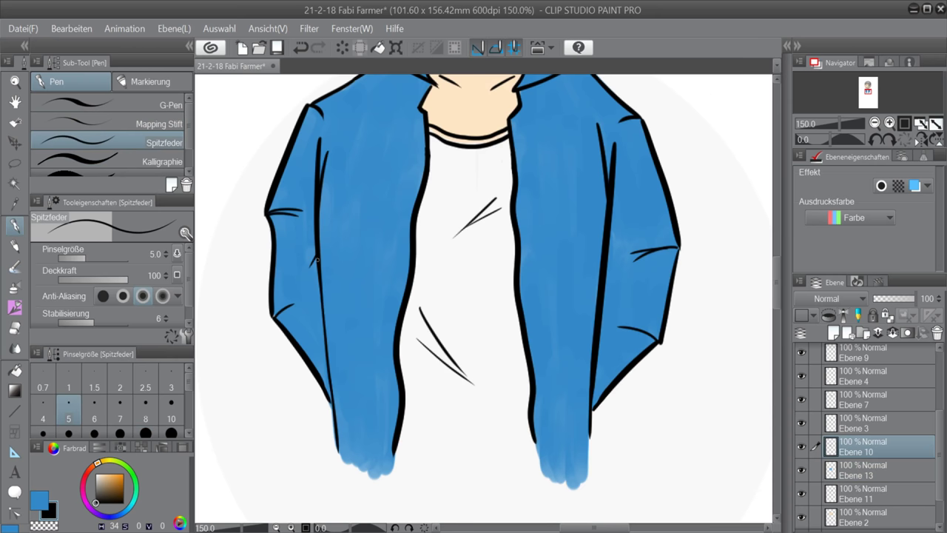
scroll(589, 430, up, 1)
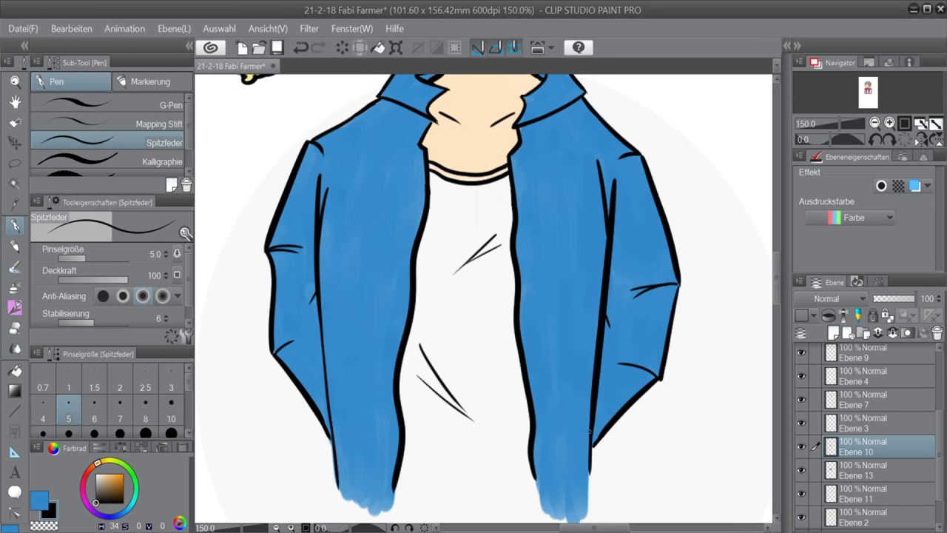
drag(597, 328, 580, 422)
key(ctrl+z)
drag(598, 307, 584, 370)
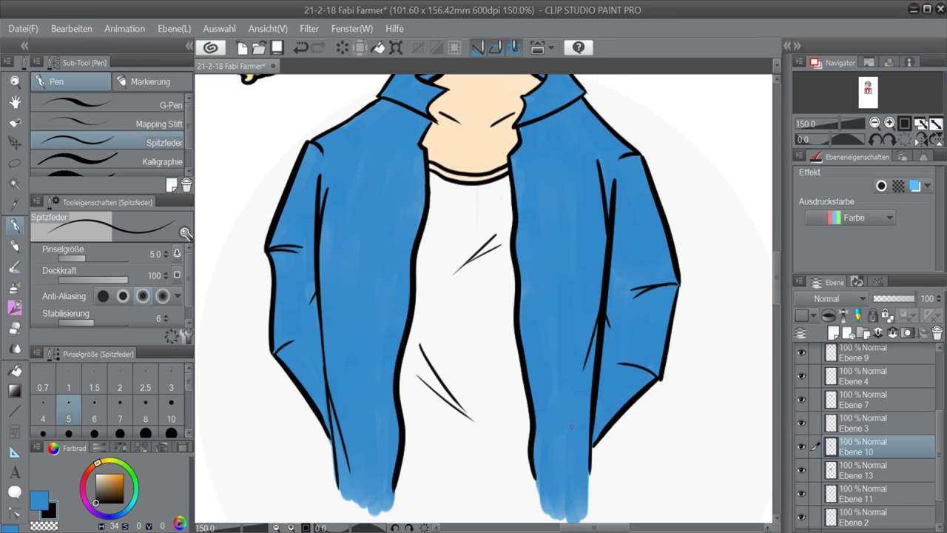
Create a new layer directly above Ebene 11 for the T-shirt and choose a light grey
click(878, 478)
click(871, 489)
click(833, 333)
click(100, 485)
drag(100, 484, 96, 484)
Paint the T-shirt light grey (H 34, S 0, V 81) with SAI風厚塗り主線 at size 25
click(15, 267)
mouse_move(435, 176)
mouse_down()
mouse_move(452, 190)
mouse_move(467, 186)
mouse_move(434, 172)
mouse_move(503, 171)
mouse_move(471, 182)
mouse_move(503, 187)
mouse_move(497, 279)
mouse_move(461, 285)
mouse_move(430, 212)
mouse_up()
click(96, 479)
key(ctrl+z)
mouse_move(419, 310)
mouse_down()
mouse_move(448, 267)
mouse_move(482, 418)
mouse_move(529, 497)
mouse_move(501, 426)
mouse_move(473, 473)
mouse_move(434, 429)
mouse_move(400, 482)
mouse_up()
drag(524, 469, 531, 498)
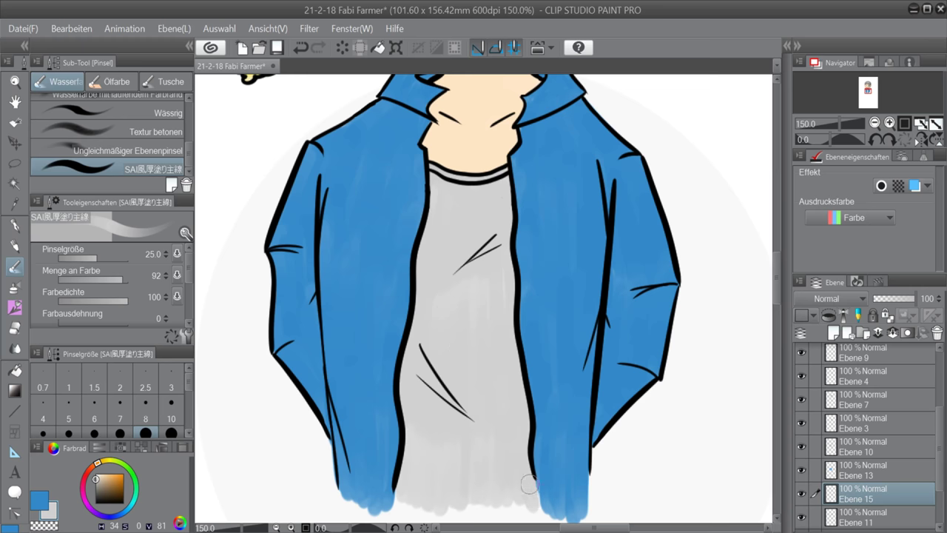
drag(404, 478, 399, 506)
Shade the T-shirt's upper and lower folds in a darker grey (H 34, S 1, V 60) at size 10
drag(776, 278, 776, 268)
scroll(711, 296, down, 1)
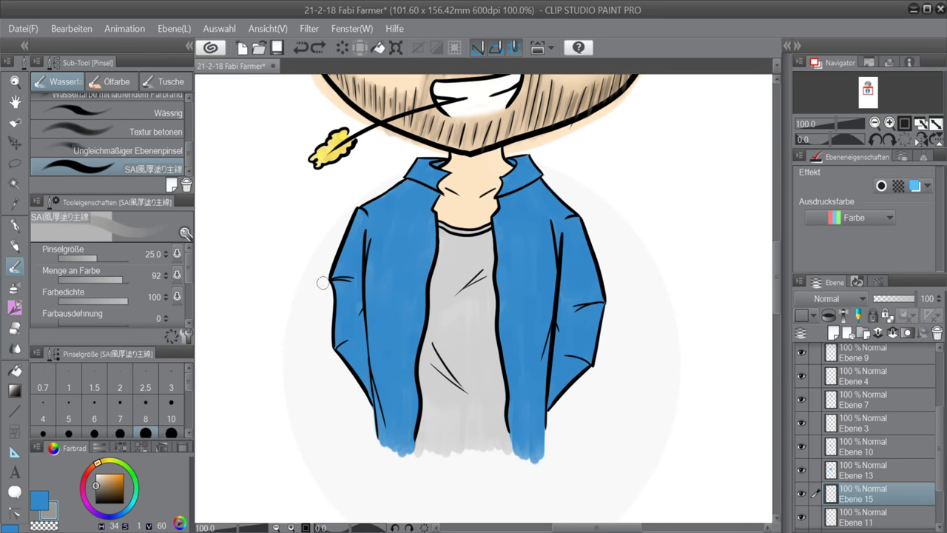
scroll(476, 302, up, 2)
key(bracketleft)
key(bracketleft)
key(bracketleft)
key(bracketleft)
key(bracketleft)
drag(496, 235, 465, 267)
drag(507, 255, 444, 287)
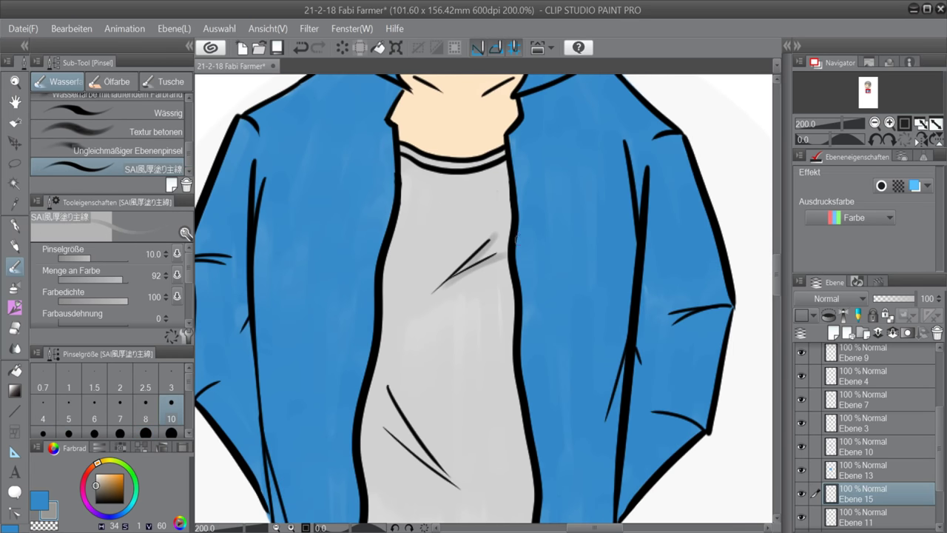
drag(417, 459, 469, 498)
key(ctrl+z)
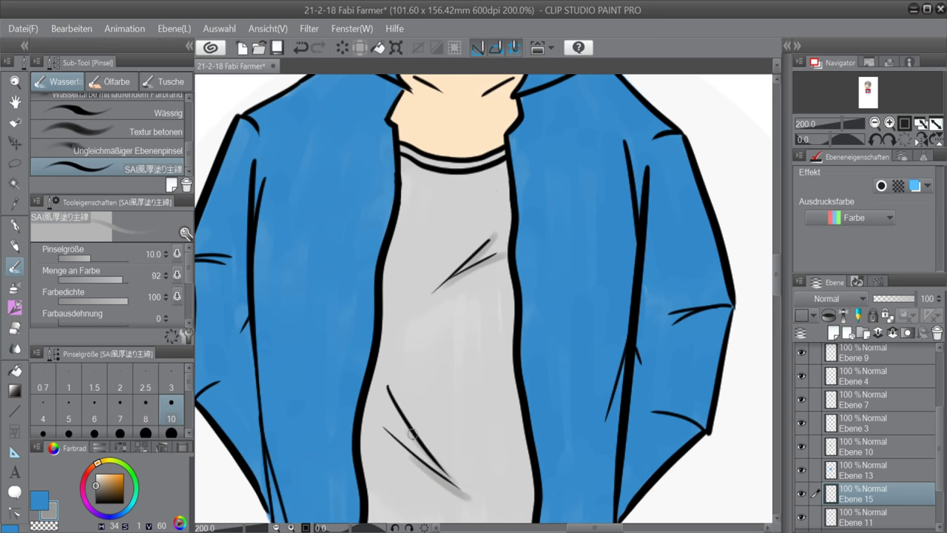
Paint a darker grey shadow on the T-shirt along the jacket's left opening edge at size 12
key(bracketleft)
key(bracketright)
key(bracketright)
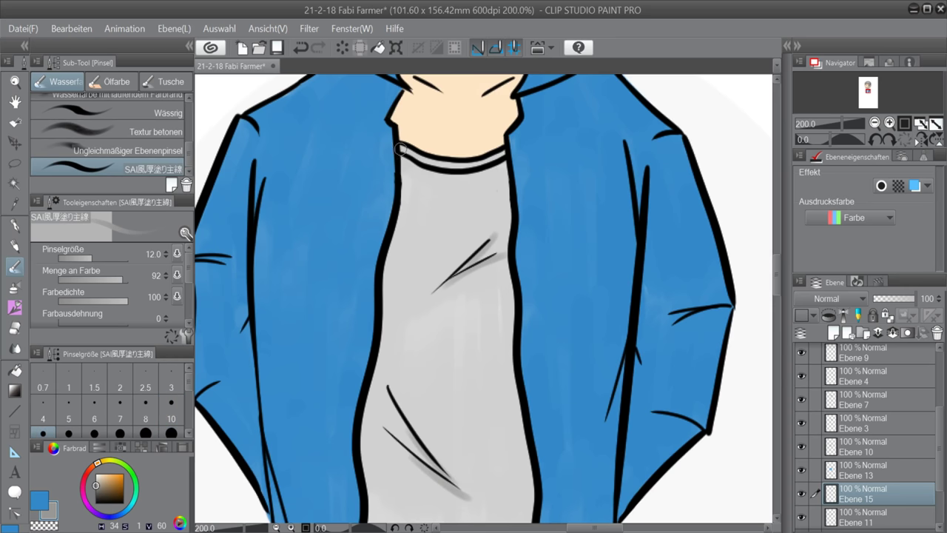
drag(401, 151, 398, 226)
drag(406, 162, 366, 459)
mouse_move(367, 411)
mouse_down()
mouse_move(368, 211)
mouse_move(370, 362)
mouse_move(361, 410)
mouse_move(356, 383)
mouse_up()
drag(776, 292, 774, 276)
drag(406, 80, 401, 148)
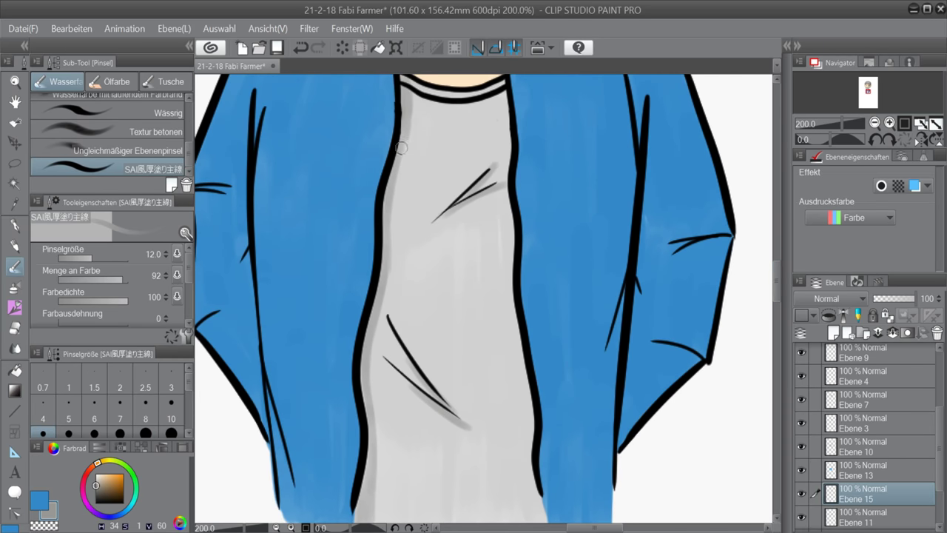
drag(386, 213, 382, 307)
Highlight the T-shirt's upper fold in white (H 34, S 0, V 100), refining it with Kräftige Wasserfarbe at size 5
scroll(701, 268, up, 3)
click(96, 474)
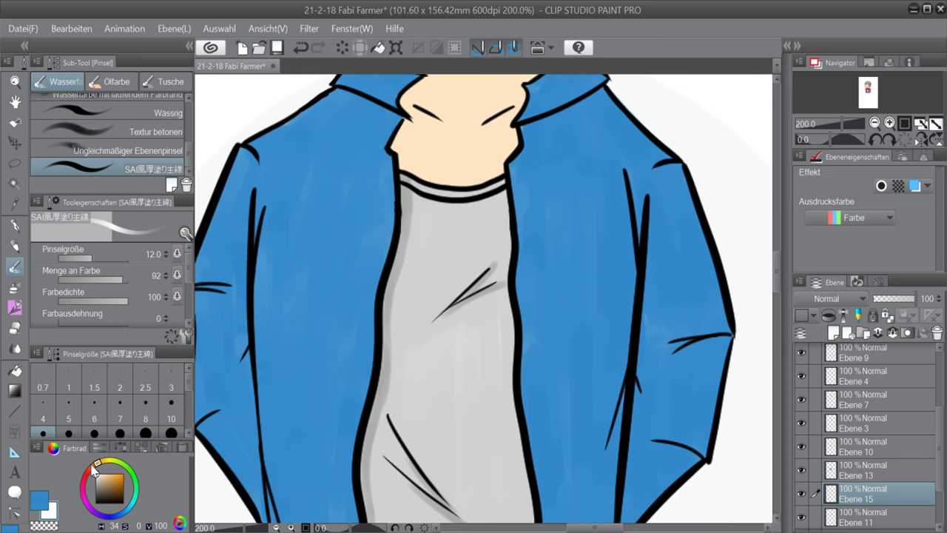
key(bracketleft)
key(bracketleft)
drag(487, 264, 449, 302)
click(171, 402)
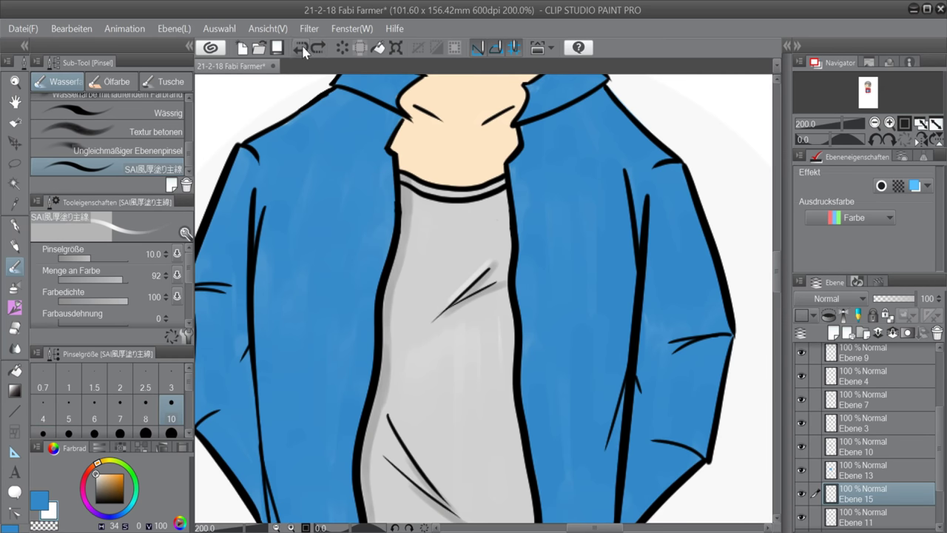
drag(189, 159, 189, 110)
click(118, 105)
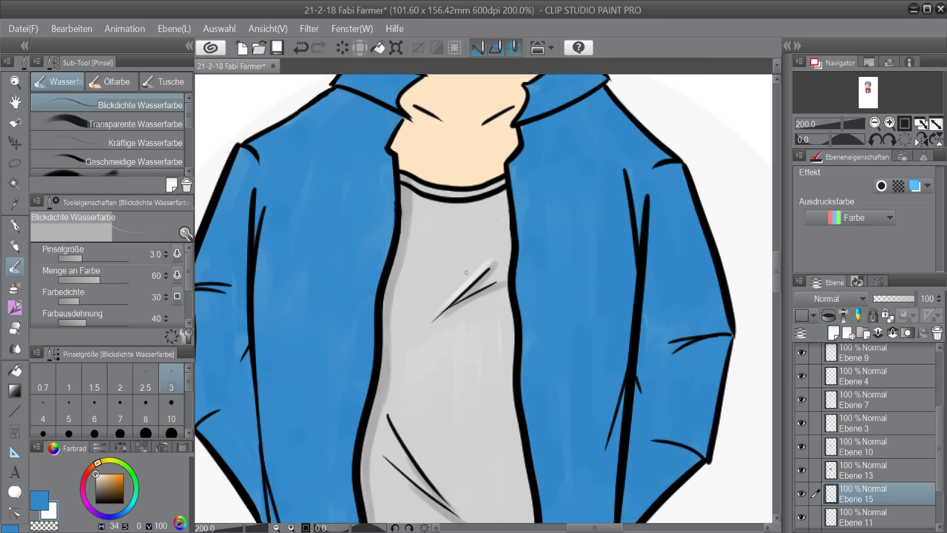
click(119, 143)
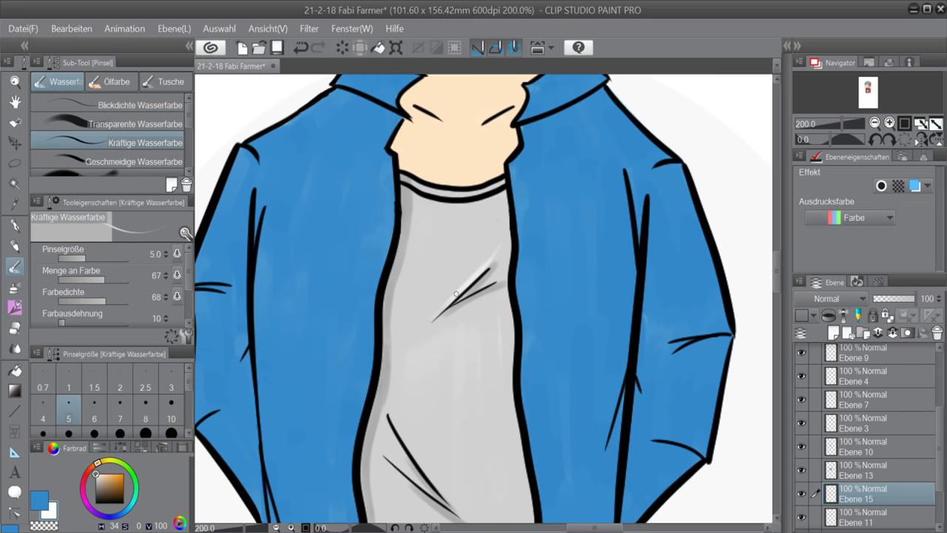
Paint a white highlight along the T-shirt's lower fold with Kräftige Wasserfarbe at size 8
scroll(373, 220, down, 5)
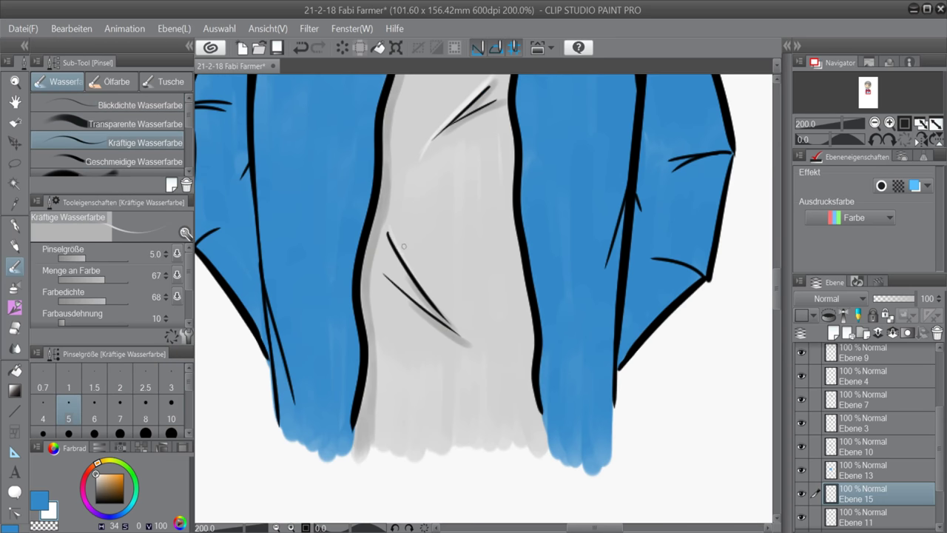
key(])
key(])
key(])
mouse_move(389, 229)
mouse_down()
mouse_move(436, 304)
mouse_move(481, 345)
mouse_up()
key(ctrl+z)
drag(440, 305, 491, 358)
Darken the inside of the left collar on Ebene 13 in navy (H 205, S 69, V 26) with SAI風厚塗り主線 at size 10
drag(776, 284, 783, 258)
click(866, 471)
alt+click(577, 244)
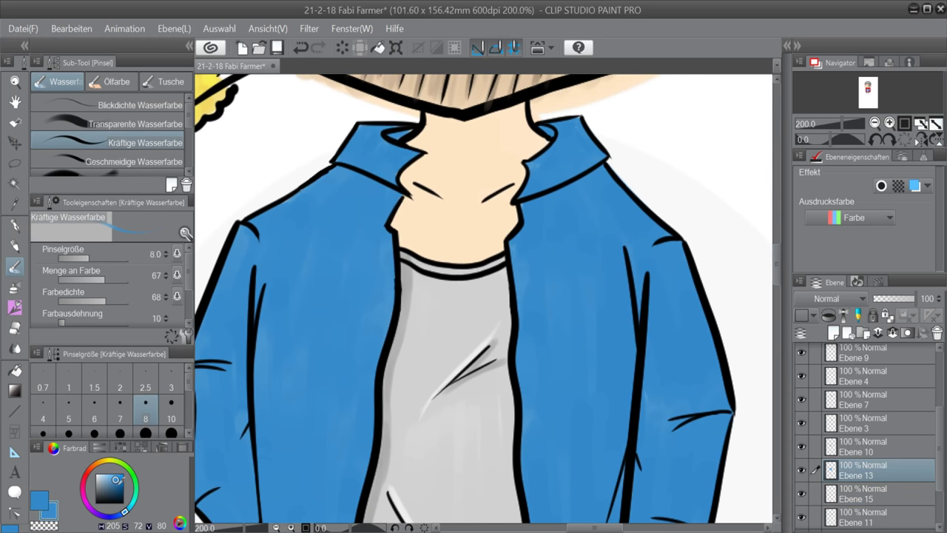
scroll(92, 140, down, 3)
click(91, 171)
alt+click(262, 242)
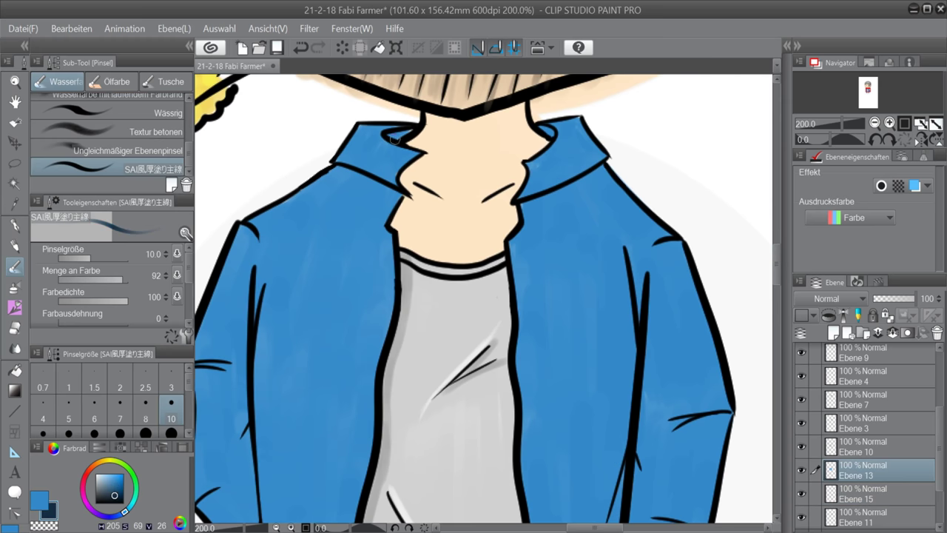
drag(386, 137, 405, 132)
Shade the inside and outer edge of the right collar and the jacket beneath its flap in dark blue, reducing the brush to 7
alt+click(584, 152)
click(115, 485)
drag(553, 125, 574, 123)
mouse_move(602, 155)
mouse_down()
mouse_move(567, 118)
mouse_move(604, 155)
mouse_move(585, 178)
mouse_move(525, 206)
mouse_move(607, 172)
mouse_move(521, 204)
mouse_up()
click(115, 489)
click(120, 413)
key(ctrl+z)
alt+click(599, 167)
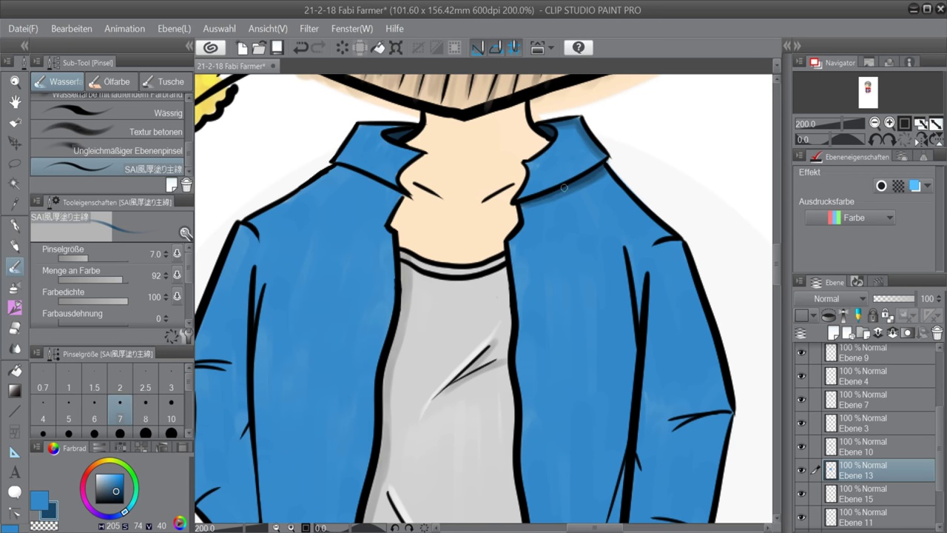
alt+click(569, 122)
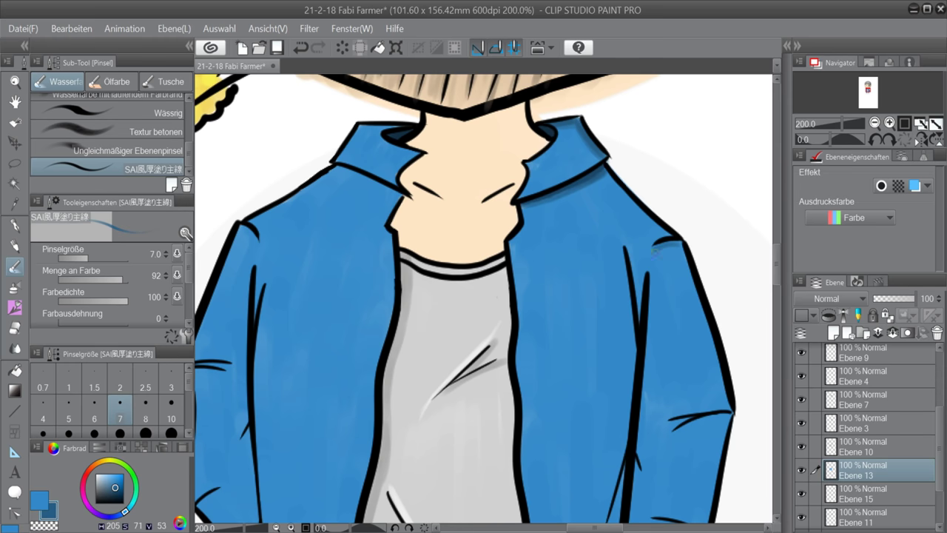
Shade the right shoulder crease, the seam top and the two sleeve folds in dark blue (V 46) at size 7
alt+click(655, 250)
mouse_move(630, 265)
mouse_down()
mouse_move(639, 317)
mouse_move(641, 286)
mouse_up()
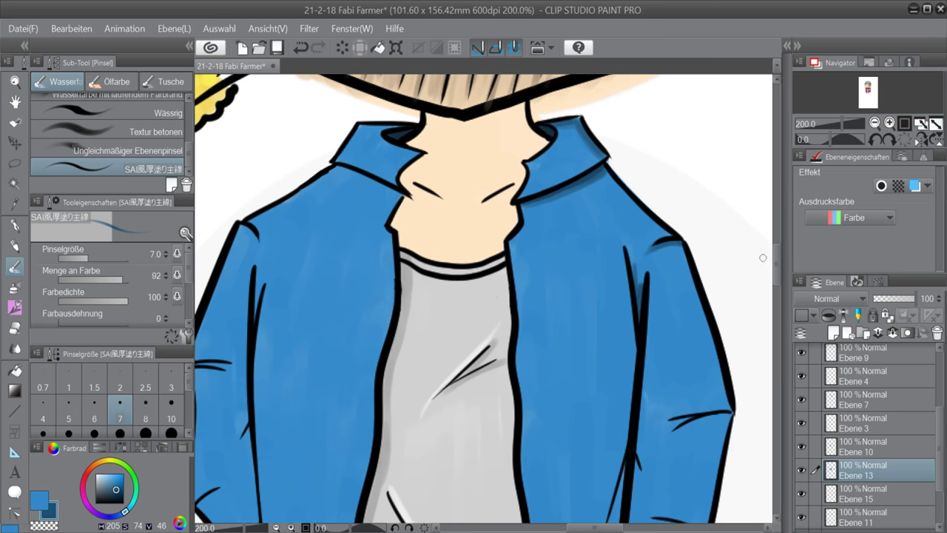
scroll(763, 257, down, 4)
drag(708, 269, 666, 294)
key(ctrl+z)
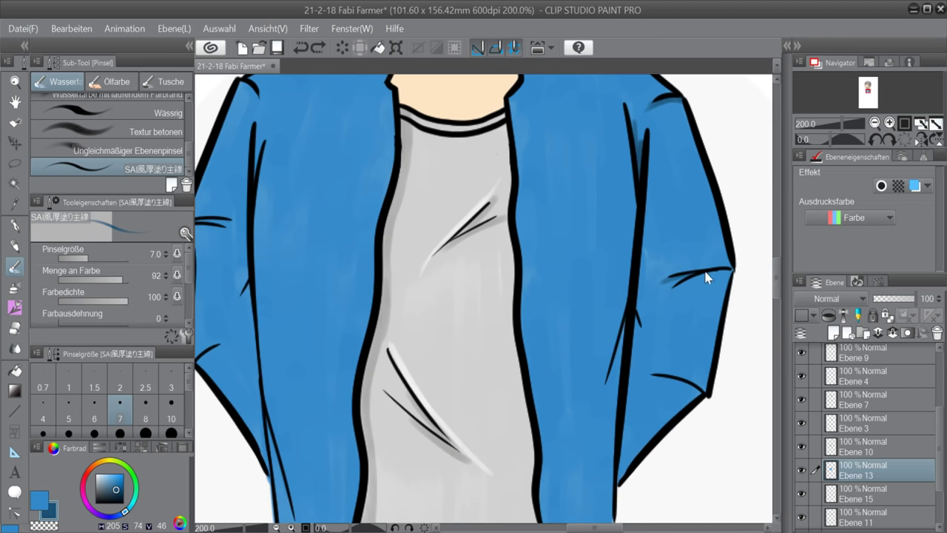
drag(720, 270, 666, 281)
mouse_move(672, 378)
mouse_down()
mouse_move(698, 398)
mouse_move(644, 377)
mouse_up()
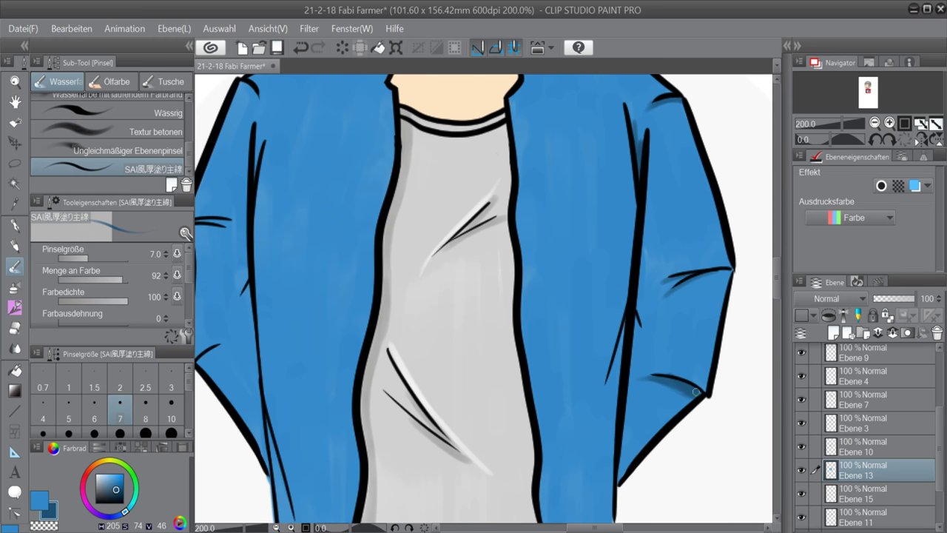
Shade the right sleeve along its inner seam in the dark blue at size 15
drag(776, 289, 779, 284)
key(])
key(])
key(])
drag(651, 212, 643, 314)
key(])
key(ctrl+z)
drag(645, 281, 630, 472)
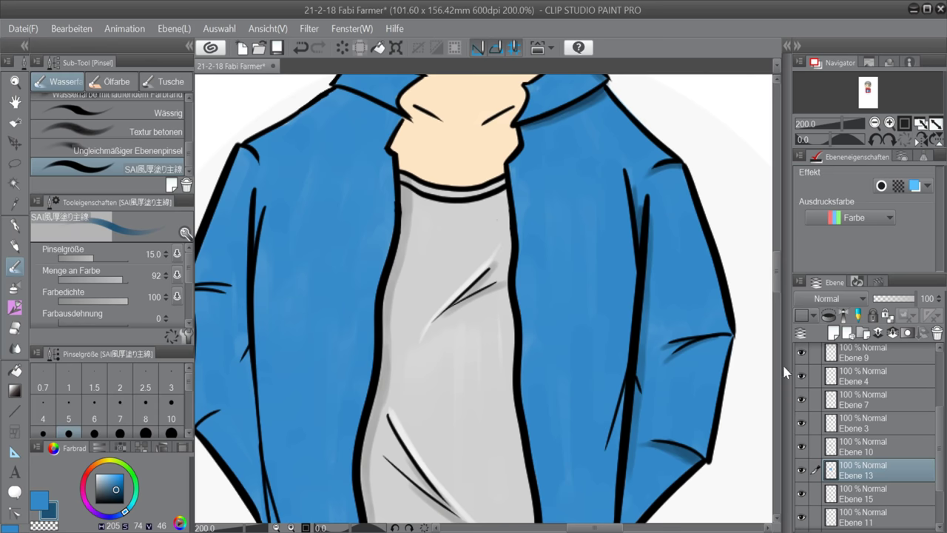
Darken the right sleeve's lower end beneath the bottom fold and extend the shadow up along the seam
drag(778, 281, 777, 303)
mouse_move(620, 312)
mouse_down()
mouse_move(667, 259)
mouse_move(620, 307)
mouse_move(659, 264)
mouse_up()
mouse_move(661, 222)
mouse_down()
mouse_move(637, 266)
mouse_move(632, 248)
mouse_up()
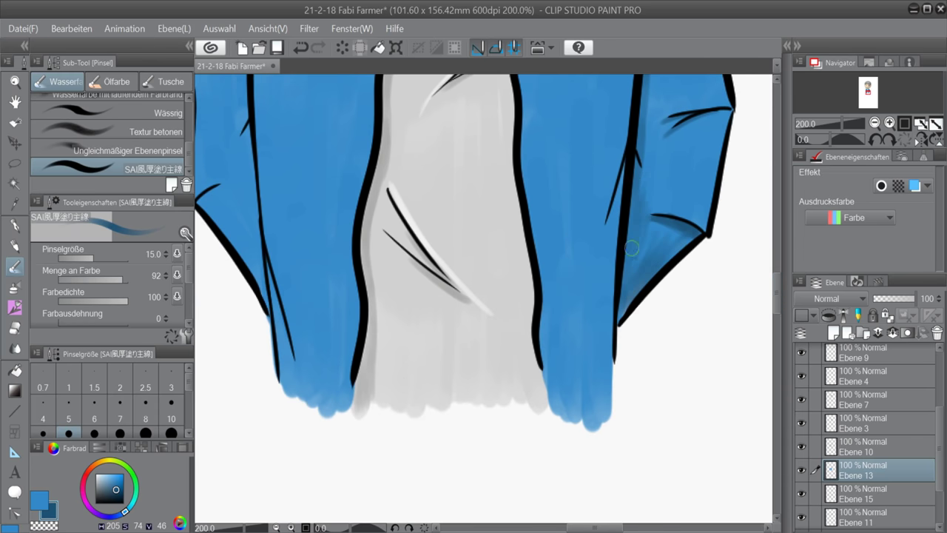
drag(778, 292, 777, 269)
drag(649, 240, 629, 512)
key(ctrl+z)
drag(776, 270, 777, 283)
drag(637, 348, 626, 416)
drag(656, 111, 645, 302)
Blend the right sleeve's seam shadow with Geschmeidige Wasserfarbe at size 12
scroll(742, 258, up, 3)
scroll(94, 172, up, 2)
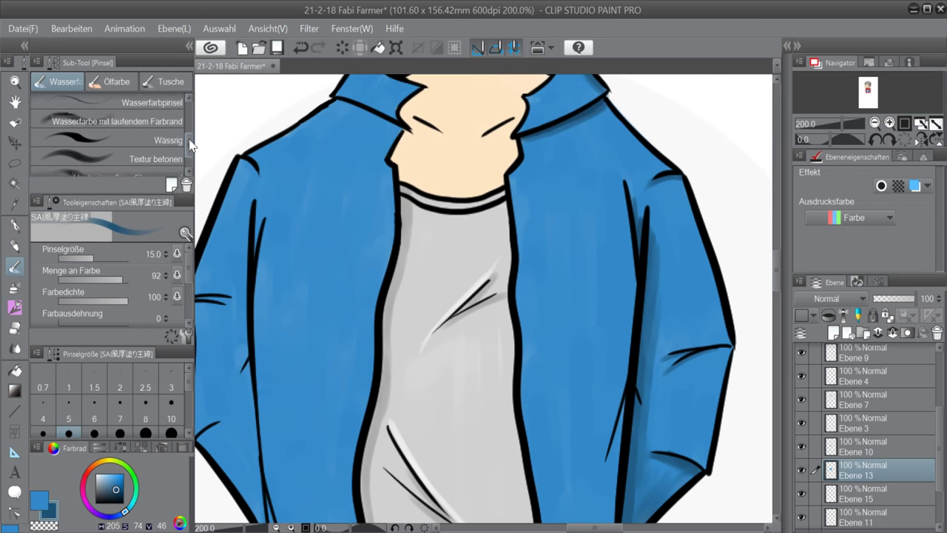
scroll(95, 172, up, 3)
key(Tab)
key(Tab)
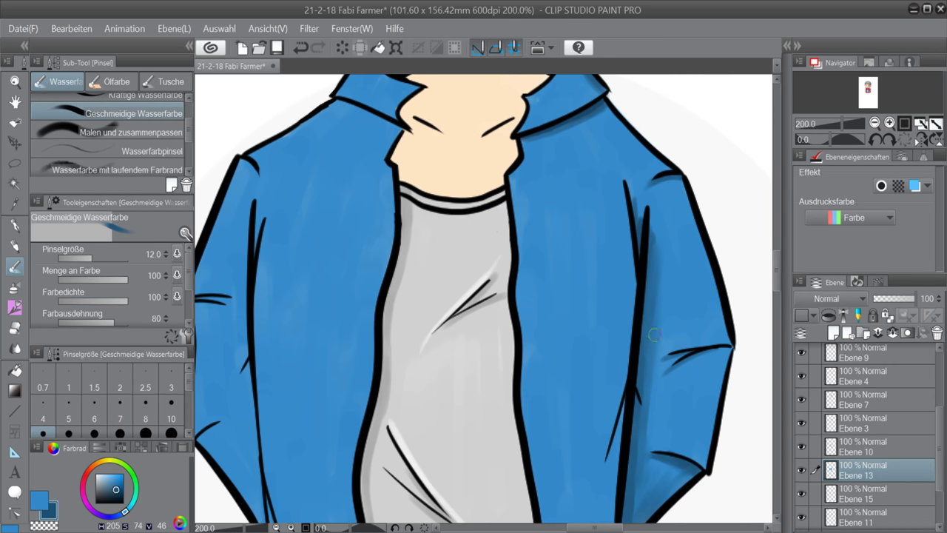
scroll(779, 298, down, 3)
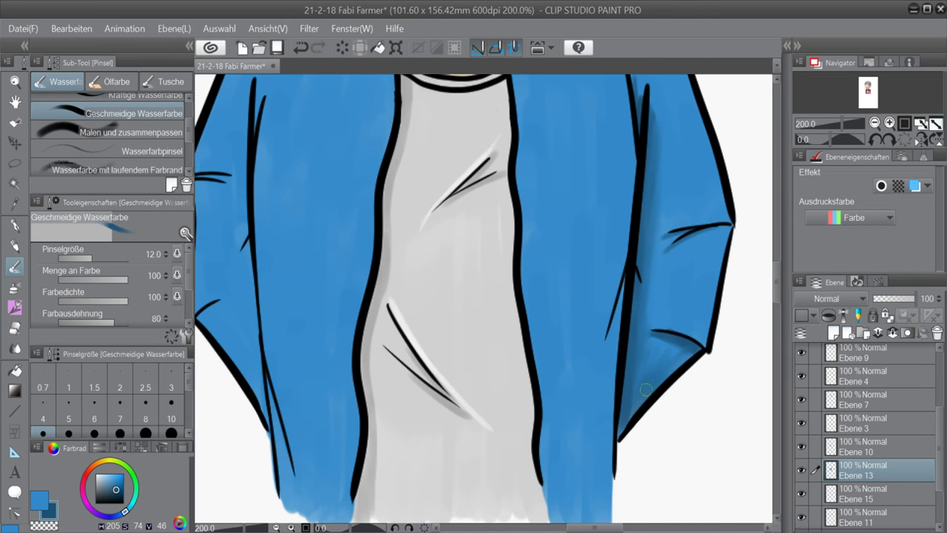
Shade the diagonal crease on the right jacket front in dark blue with the SAI watercolour brush at size 10
drag(189, 130, 188, 157)
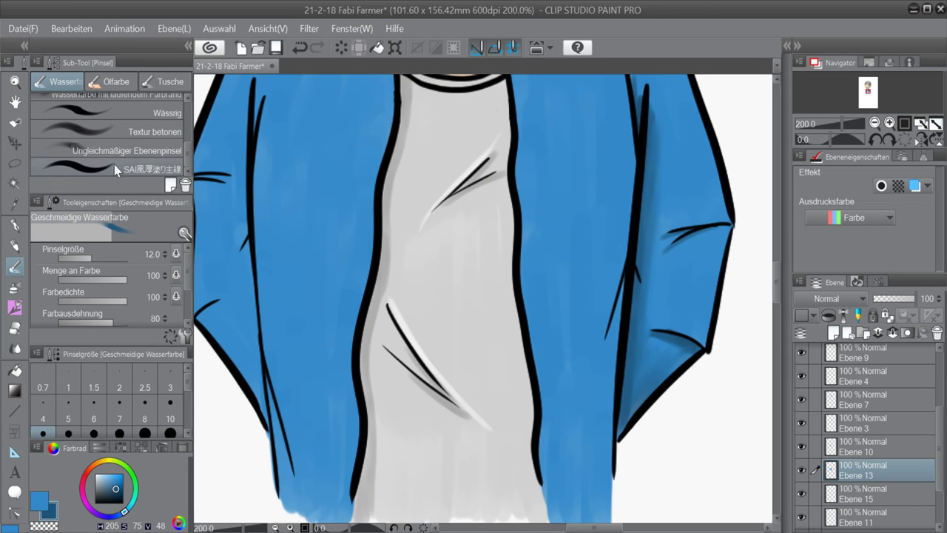
click(117, 169)
key(bracketleft)
key(bracketleft)
key(bracketleft)
key(bracketleft)
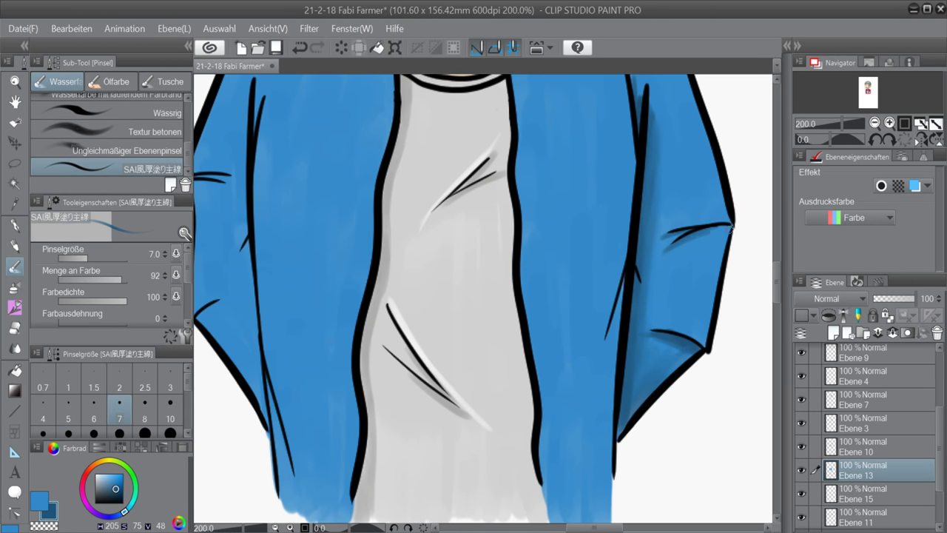
scroll(697, 234, up, 5)
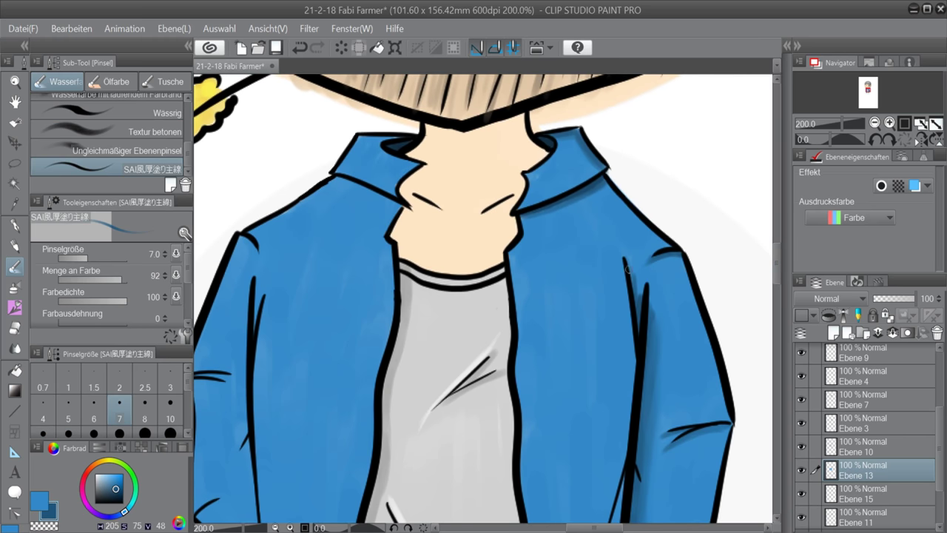
scroll(627, 268, down, 6)
scroll(599, 303, down, 2)
key(bracketright)
key(bracketright)
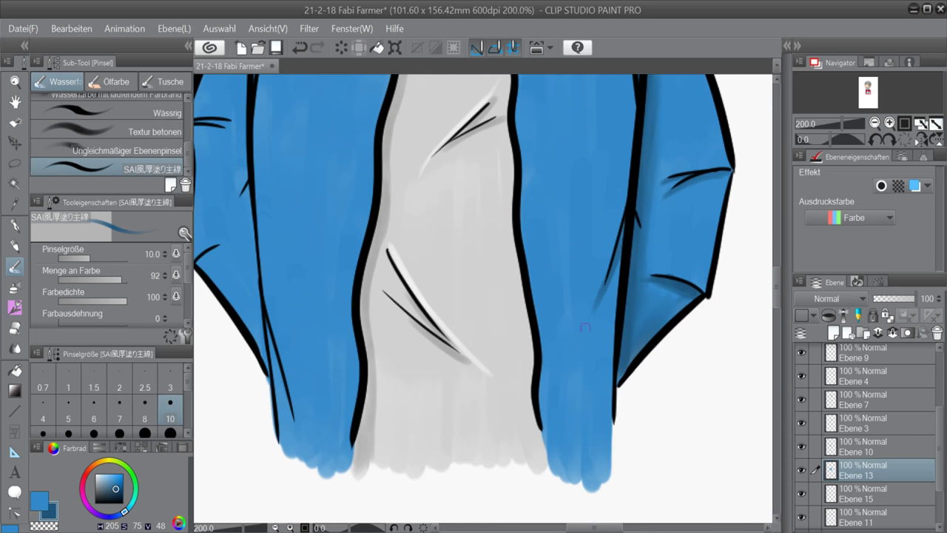
drag(624, 224, 606, 284)
Shade the left jacket front's hem crease and the upper part of its sleeve seam in dark blue at size 10
scroll(654, 322, down, 2)
drag(778, 292, 781, 281)
scroll(407, 308, up, 2)
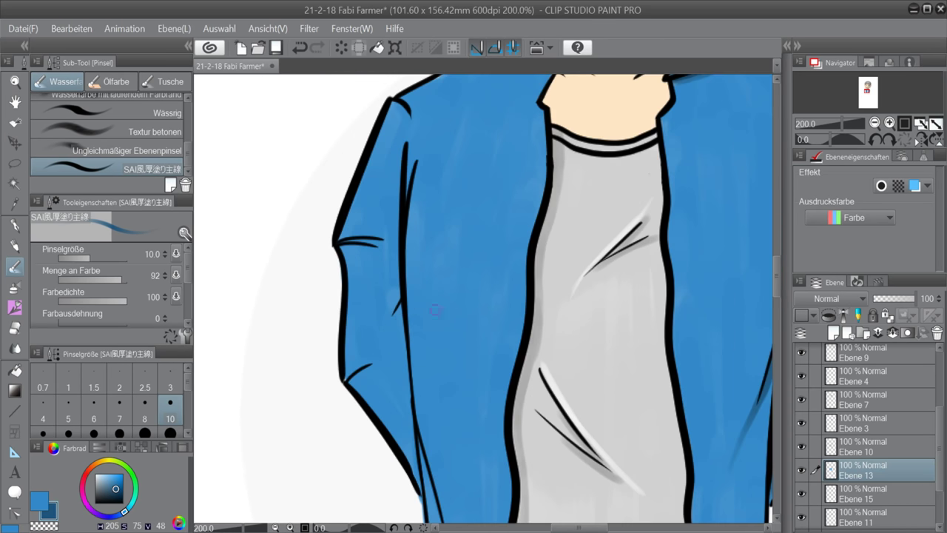
scroll(409, 306, down, 5)
scroll(768, 279, up, 5)
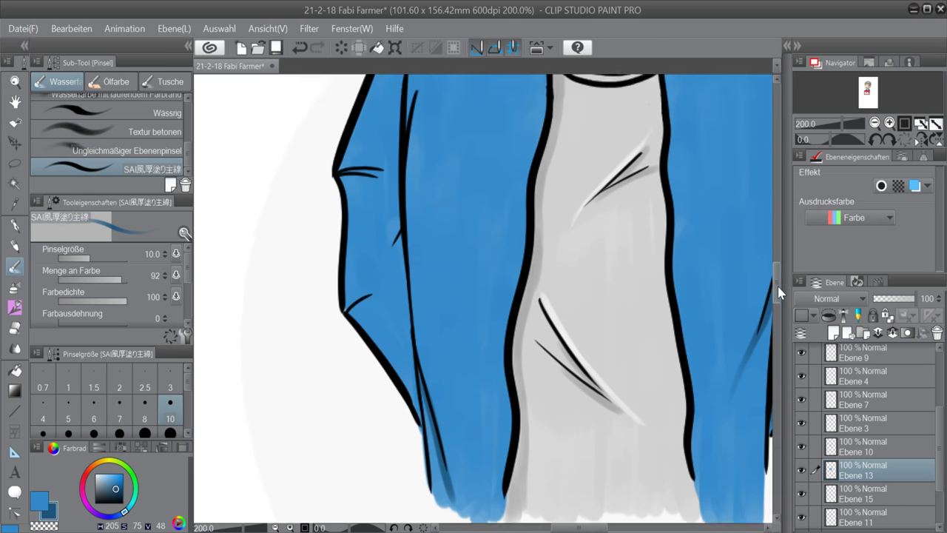
drag(405, 141, 419, 261)
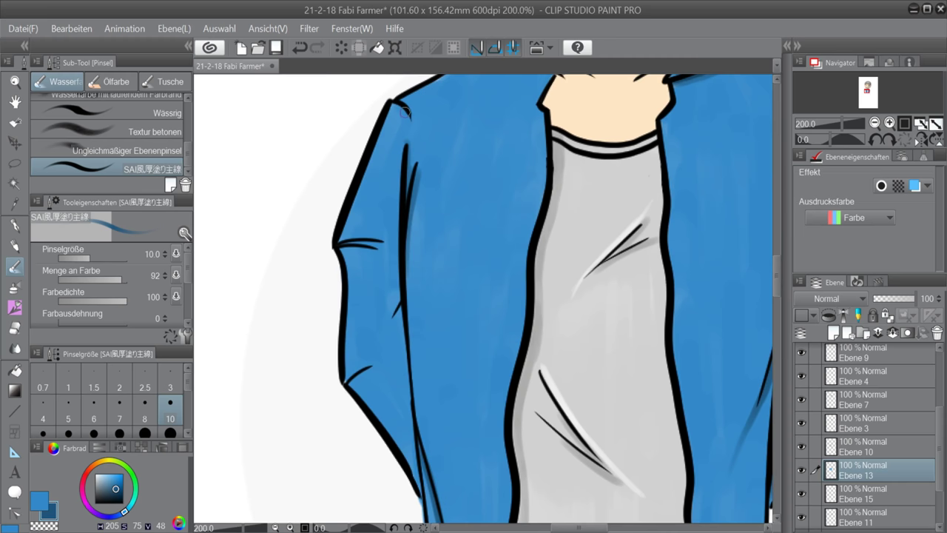
Shade the left shoulder crease, the left sleeve's folds and the lower seam crease in dark blue at size 7
drag(404, 112, 416, 135)
key(ctrl+z)
key(bracketleft)
key(bracketleft)
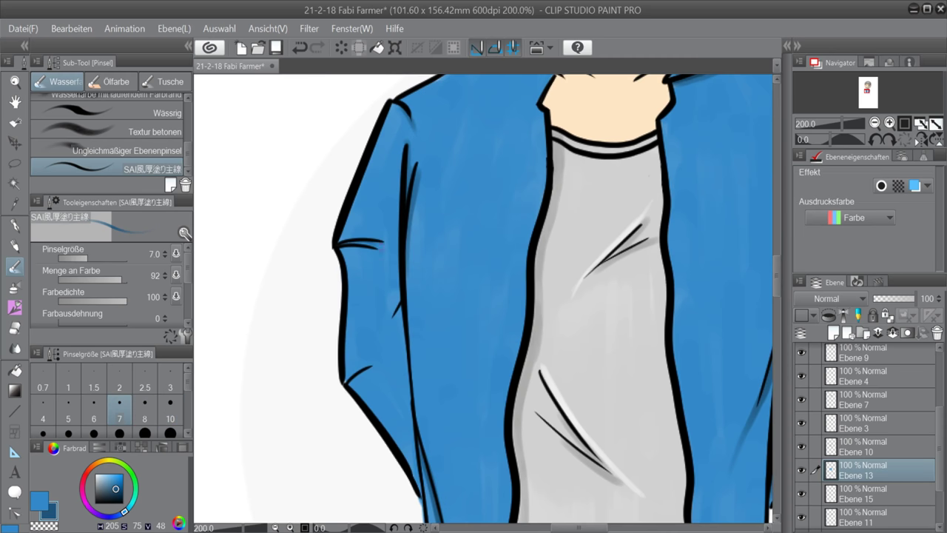
drag(343, 249, 380, 255)
key(ctrl+z)
key(ctrl+z)
mouse_move(401, 303)
mouse_down()
mouse_move(367, 345)
mouse_move(399, 311)
mouse_up()
key(ctrl+z)
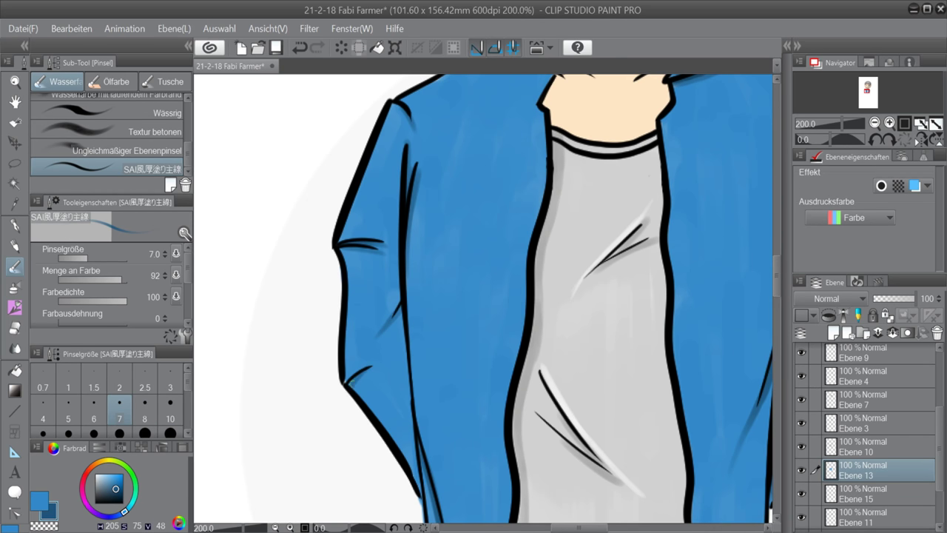
key(ctrl+z)
drag(345, 383, 372, 365)
scroll(538, 339, down, 4)
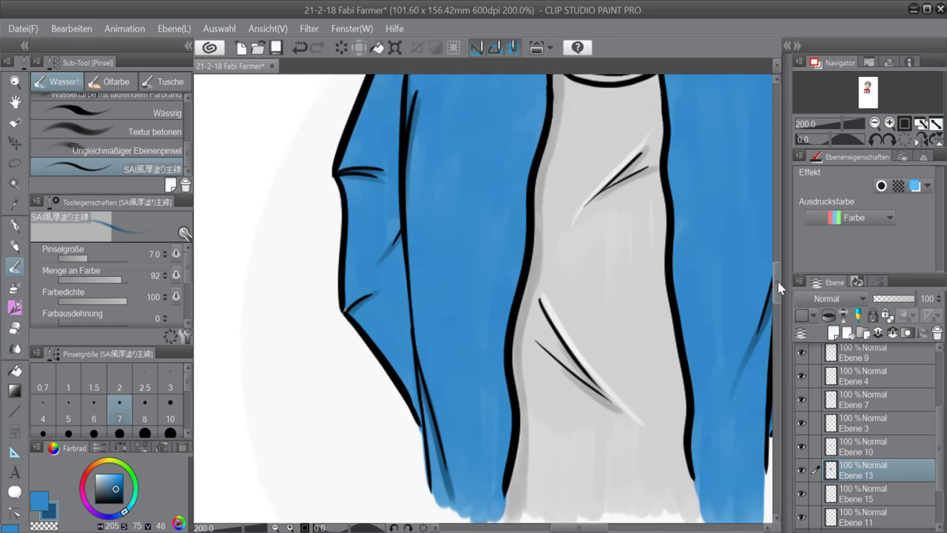
drag(431, 372, 442, 416)
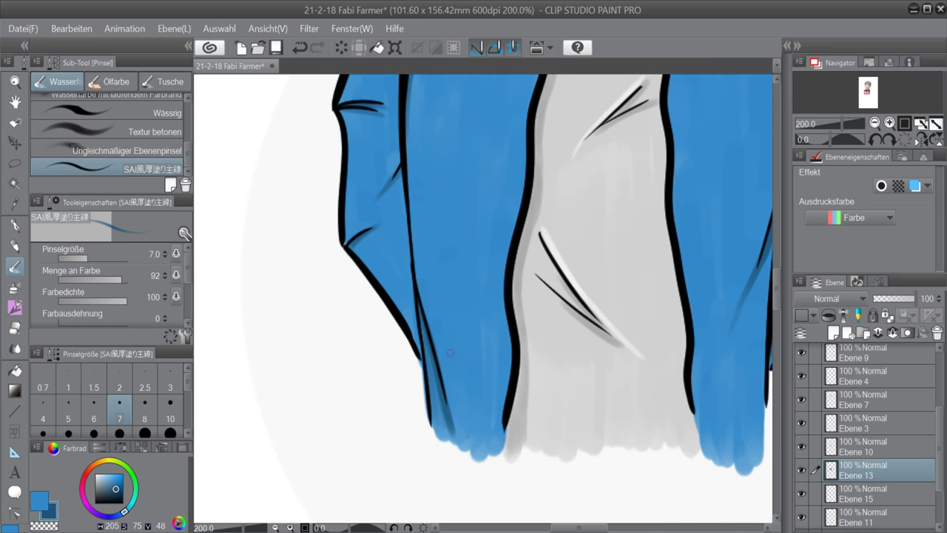
Add near-white highlights (S 0, V 99) beside the left shoulder crease and the left sleeve's upper fold
scroll(450, 353, up, 7)
click(94, 474)
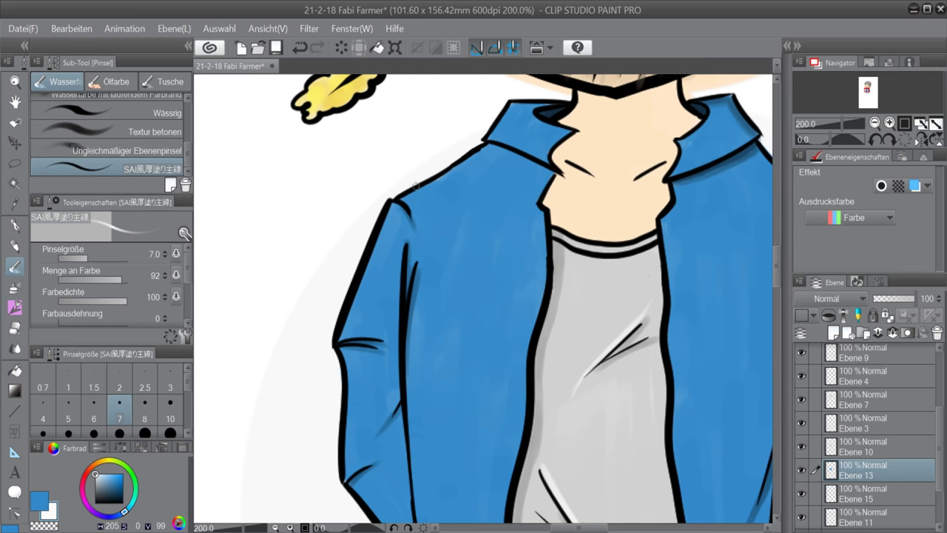
drag(403, 200, 418, 227)
drag(340, 337, 385, 340)
Highlight the left sleeve's inner elbow crease and its lower fold in near-white at size 7
drag(399, 398, 365, 441)
drag(777, 272, 777, 281)
key(ctrl+z)
drag(401, 307, 372, 347)
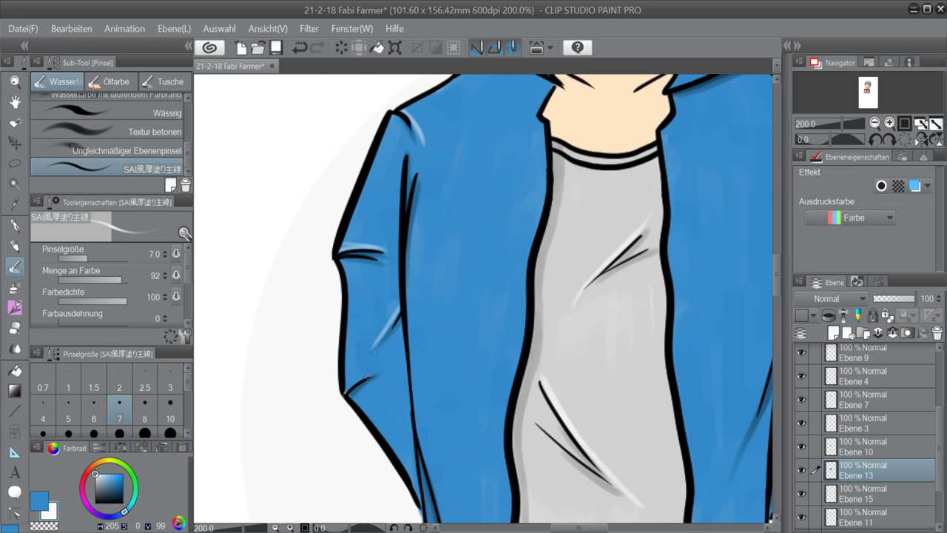
key(ctrl+z)
drag(401, 304, 371, 347)
key(ctrl+z)
key(ctrl+z)
drag(347, 390, 391, 366)
scroll(466, 331, down, 5)
Paint a thin near-white highlight down the left jacket front's opening edge from the collar to the hem
scroll(444, 296, up, 7)
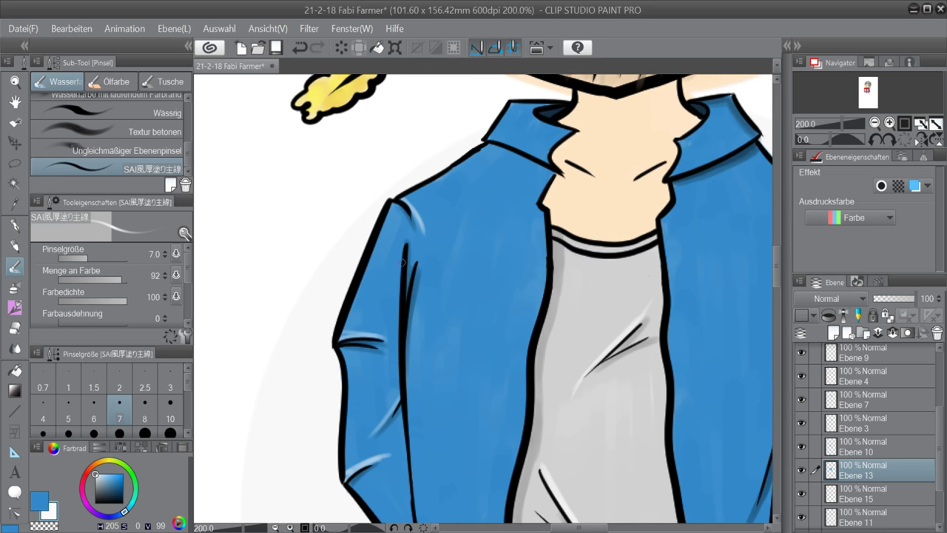
drag(540, 205, 532, 341)
scroll(532, 341, down, 3)
drag(524, 249, 508, 393)
scroll(562, 350, down, 2)
drag(510, 318, 504, 386)
drag(513, 314, 498, 427)
key(ctrl+z)
key(ctrl+z)
key(ctrl+z)
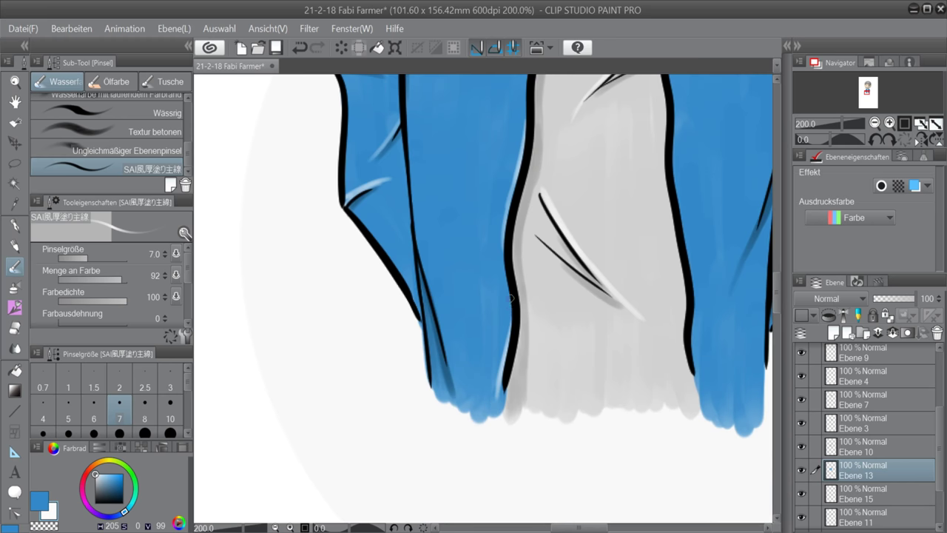
drag(510, 299, 499, 416)
drag(779, 296, 779, 285)
Highlight the right jacket front's diagonal crease, the top of its seam and the right shoulder crease in near-white
drag(580, 527, 593, 528)
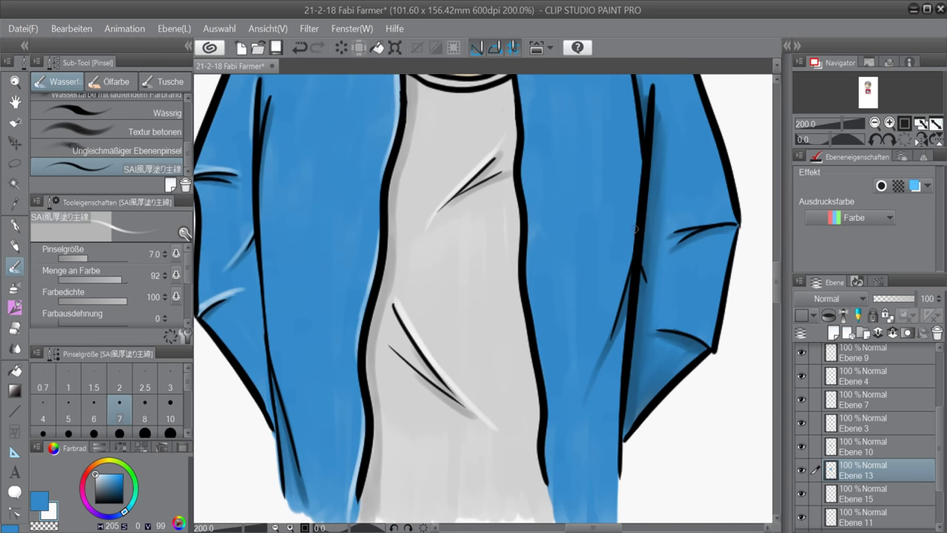
drag(637, 228, 594, 380)
drag(777, 282, 777, 267)
key(ctrl+z)
drag(625, 208, 638, 296)
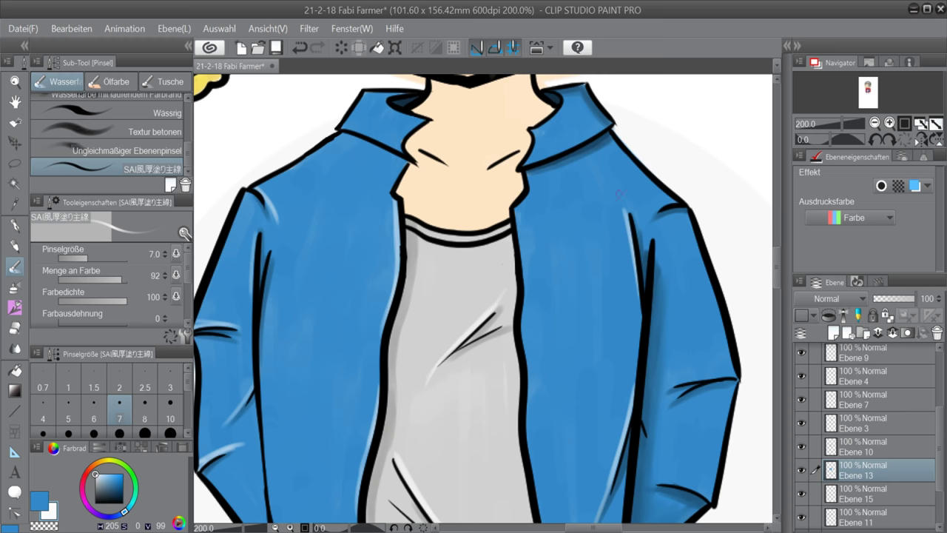
key(ctrl+z)
drag(677, 201, 649, 216)
Add near-white highlights along the left shoulder line and the edges of the left collar
drag(261, 188, 335, 136)
scroll(397, 118, up, 3)
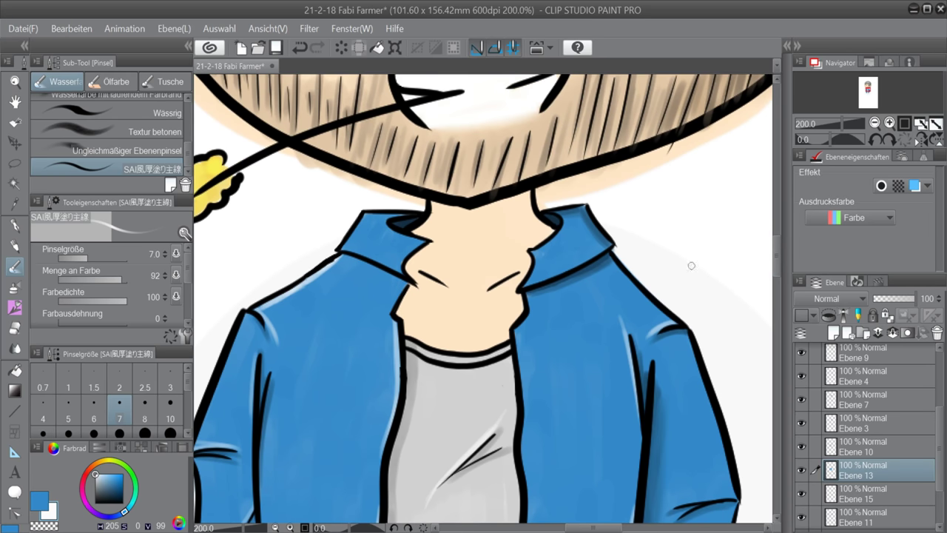
drag(422, 238, 403, 273)
mouse_move(389, 221)
mouse_down()
mouse_move(417, 239)
mouse_move(365, 215)
mouse_up()
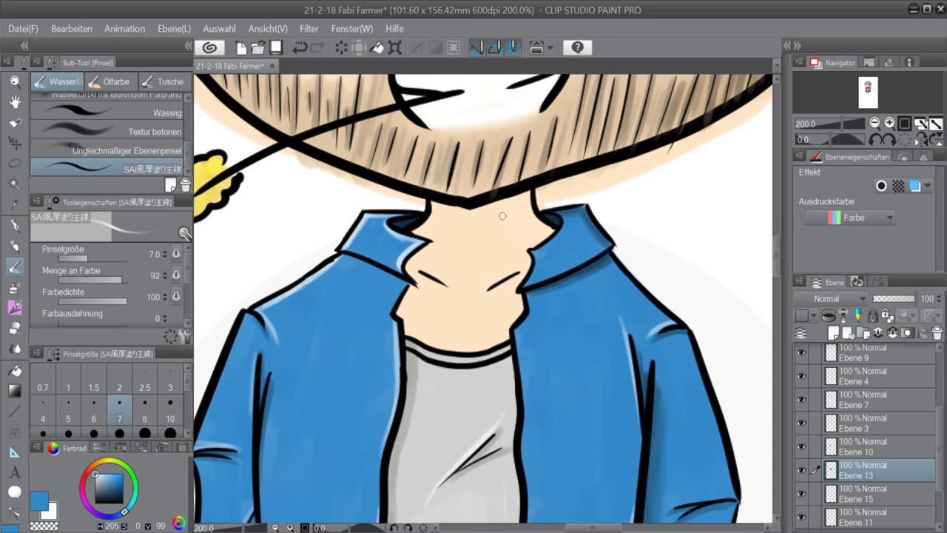
Shade the right collar's edges in sampled dark blue (H 206, S 71, V 52) and save the drawing
alt+click(575, 206)
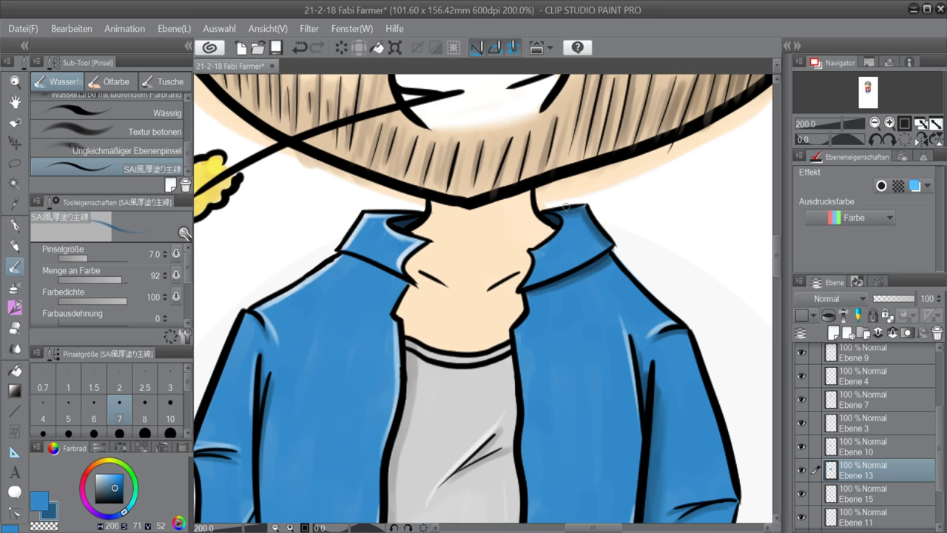
mouse_move(521, 288)
mouse_down()
mouse_move(532, 263)
mouse_move(557, 272)
mouse_up()
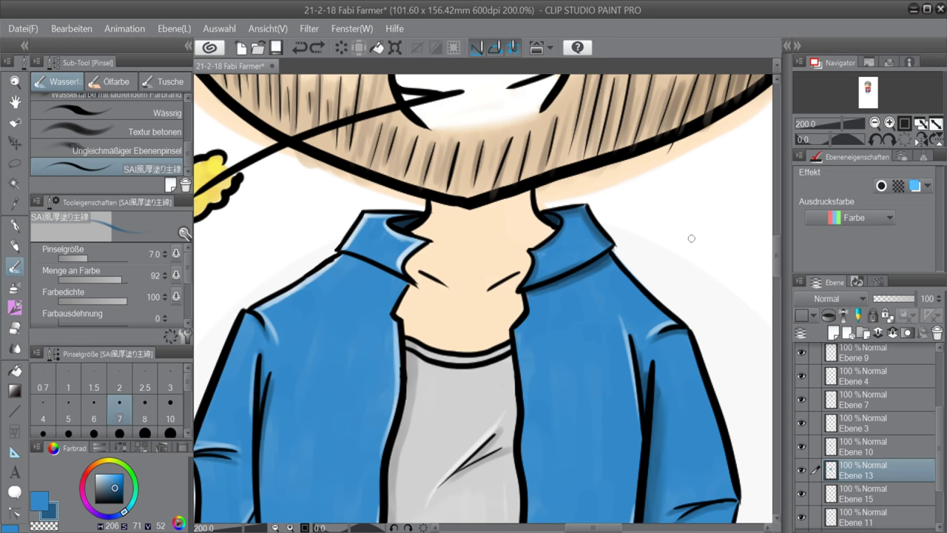
key(ctrl+s)
Touch up the left collar's surface with a blue sampled from the right collar
scroll(747, 244, down, 4)
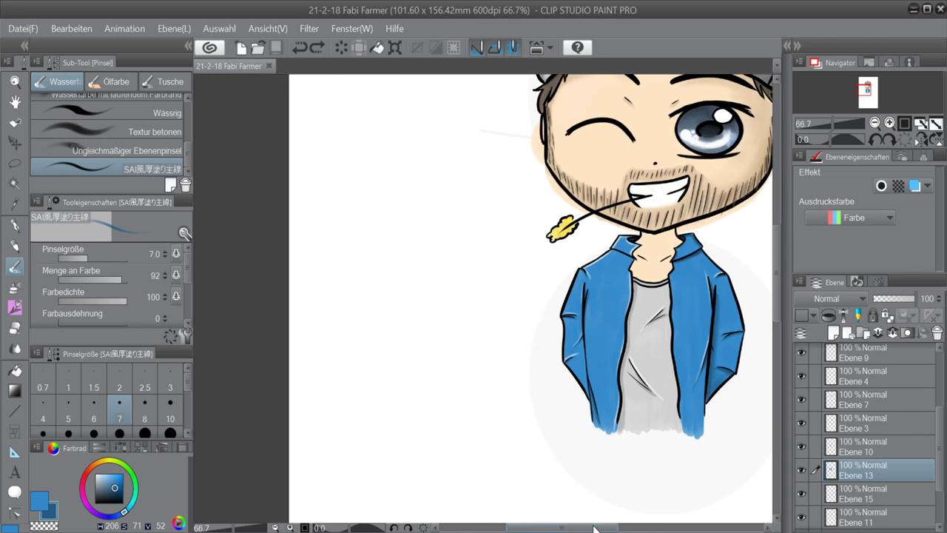
drag(594, 527, 624, 526)
drag(775, 296, 775, 284)
scroll(469, 314, up, 3)
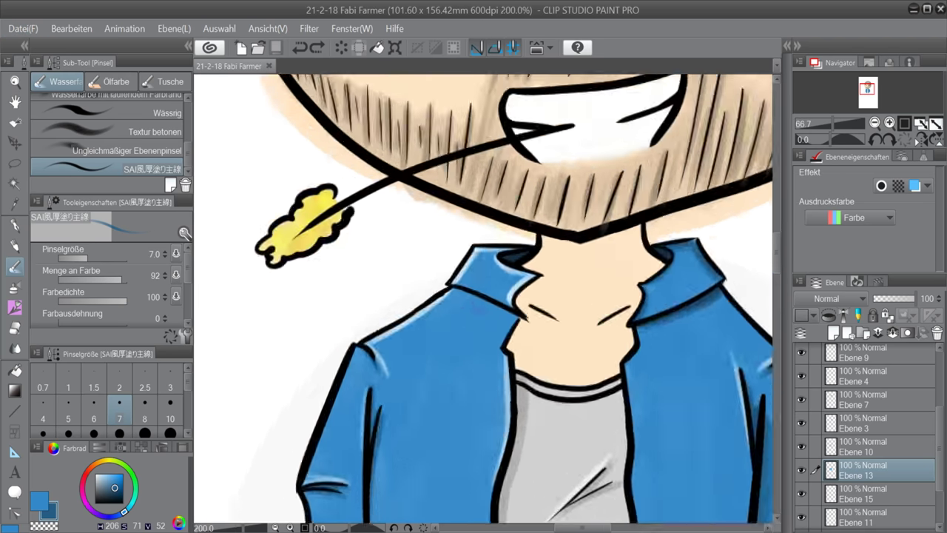
alt+click(698, 291)
mouse_move(484, 280)
mouse_down()
mouse_move(468, 276)
mouse_move(517, 298)
mouse_up()
On Ebene 2, shade the skin at the collarbone crease and along the jacket edges in brown (H 34, S 31, V 76)
drag(775, 255, 793, 238)
alt+click(733, 268)
alt+click(306, 300)
drag(939, 448, 938, 481)
click(841, 478)
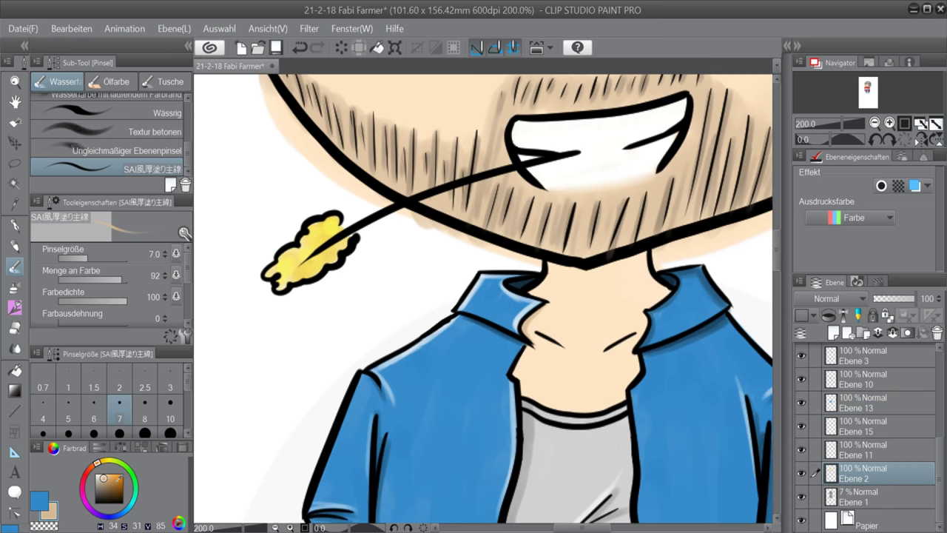
alt+click(532, 310)
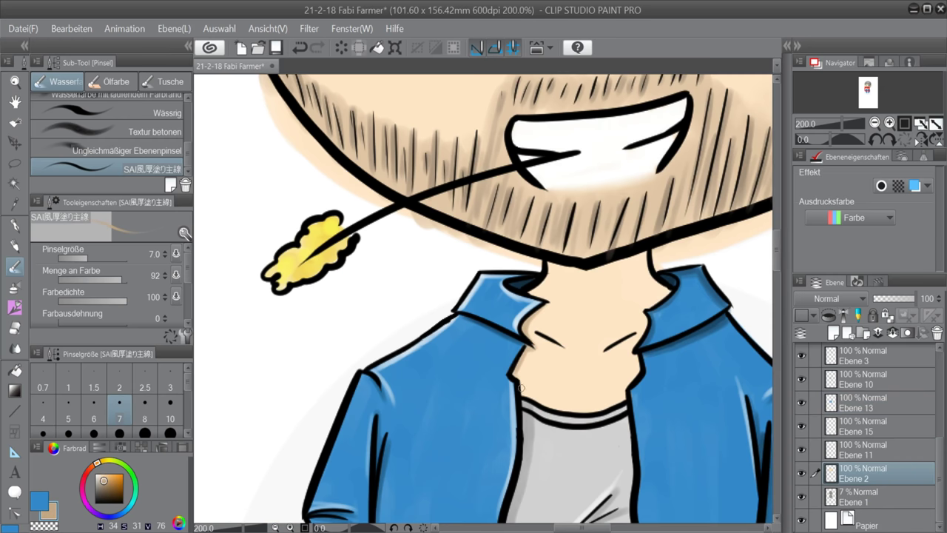
drag(540, 338, 562, 349)
key(ctrl+z)
drag(637, 351, 637, 373)
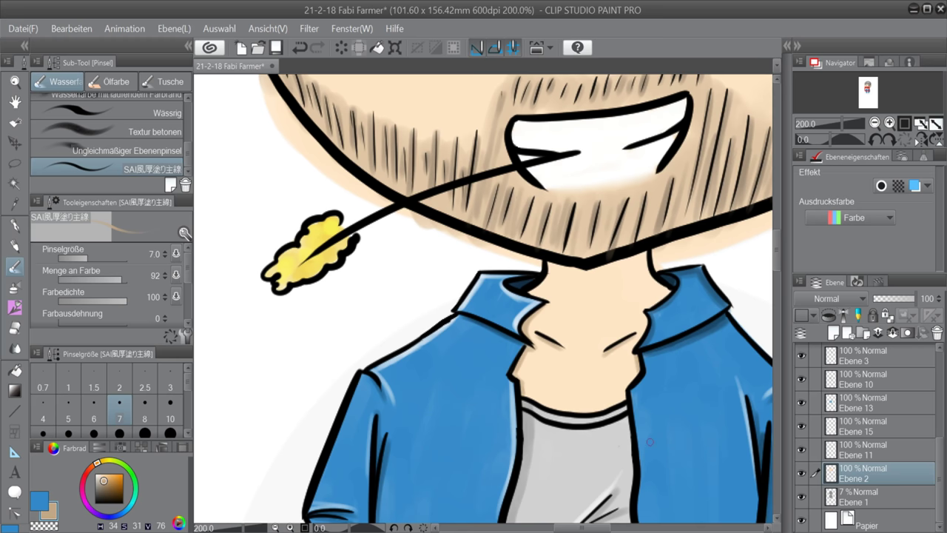
Paint a brown shadow across the neck beneath the chin with Geschmeidige Wasserfarbe at size 12
scroll(101, 131, up, 5)
click(111, 137)
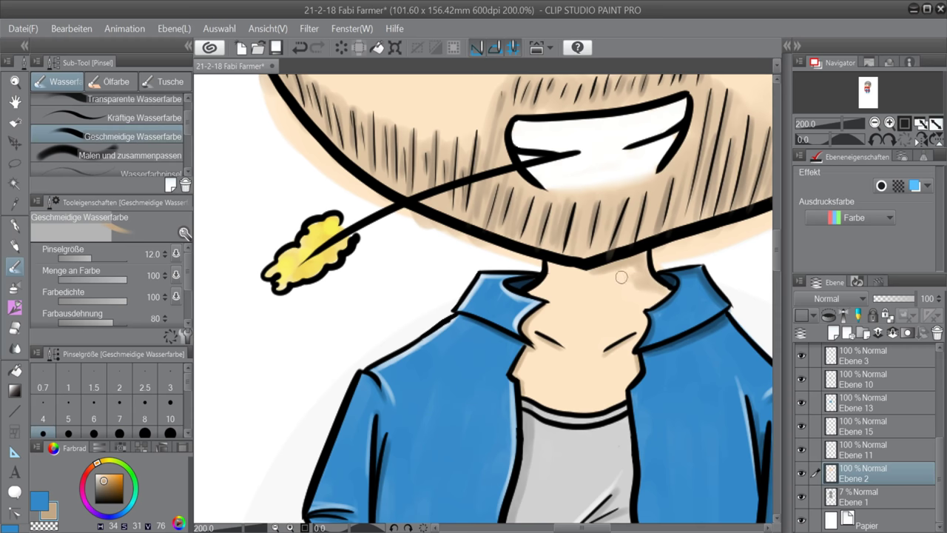
mouse_move(544, 262)
mouse_down()
mouse_move(587, 274)
mouse_move(613, 269)
mouse_move(654, 289)
mouse_move(637, 289)
mouse_up()
Deepen and blend the neck shadow beneath the chin with sampled brown and light skin tones
alt+click(746, 256)
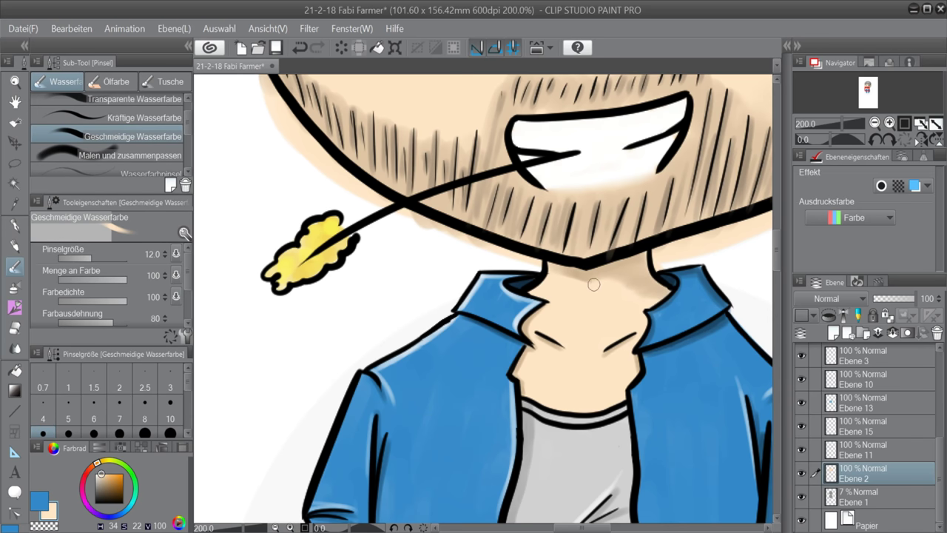
alt+click(623, 264)
drag(554, 261, 583, 272)
alt+click(592, 270)
alt+click(556, 275)
alt+click(540, 223)
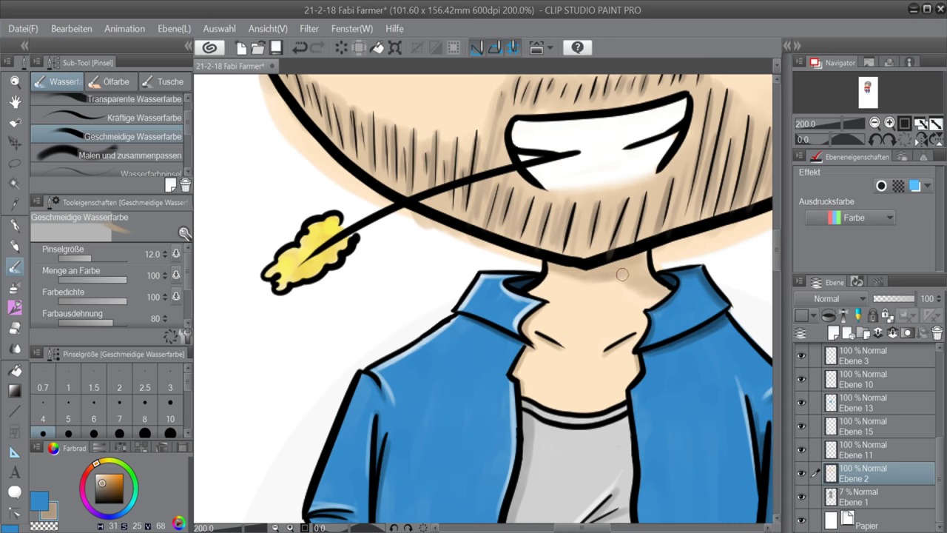
alt+click(637, 298)
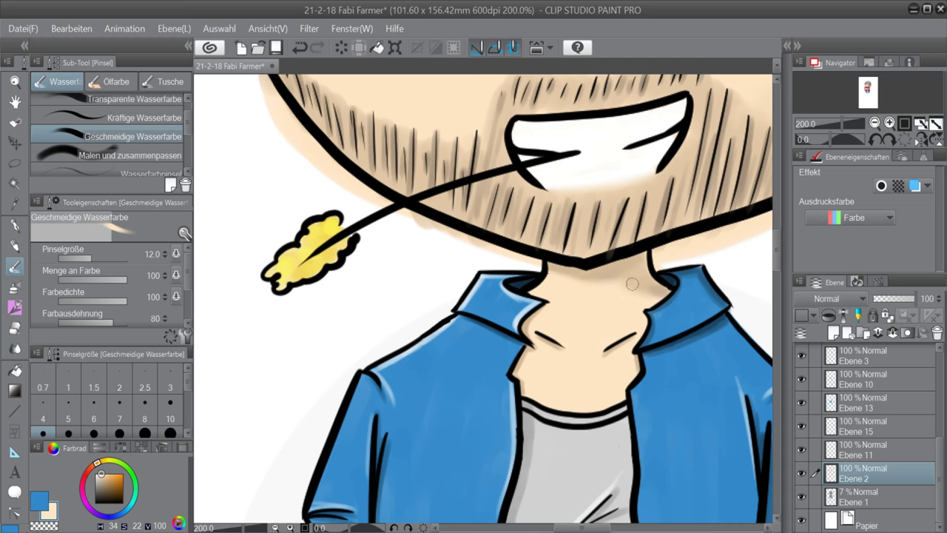
Fill the open eye's iris with blue (H 205, S 46, V 72) on Ebene 16 using the SAI brush at size 60
scroll(746, 302, down, 3)
drag(746, 302, 540, 314)
scroll(540, 314, down, 1)
drag(775, 275, 775, 268)
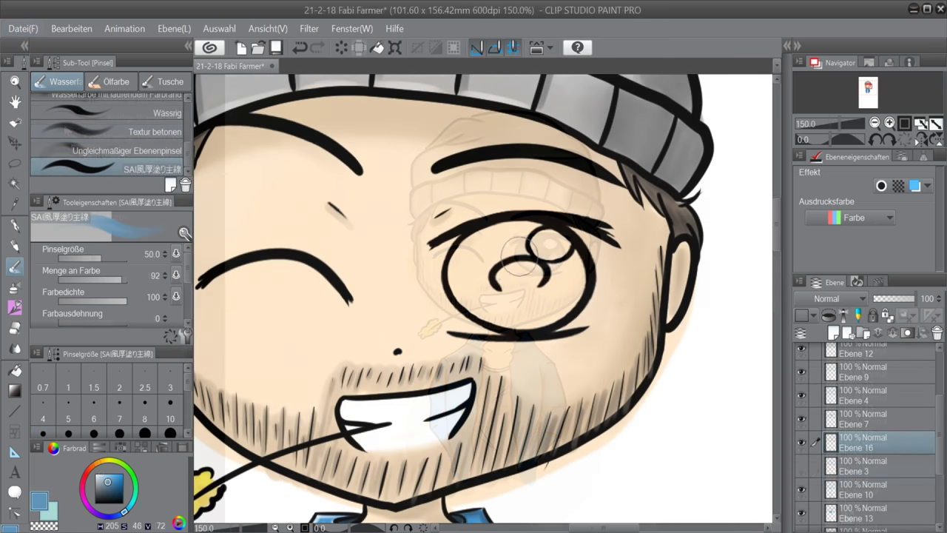
mouse_move(481, 296)
mouse_down()
mouse_move(533, 244)
mouse_move(518, 237)
mouse_move(474, 314)
mouse_move(577, 310)
mouse_move(574, 244)
mouse_up()
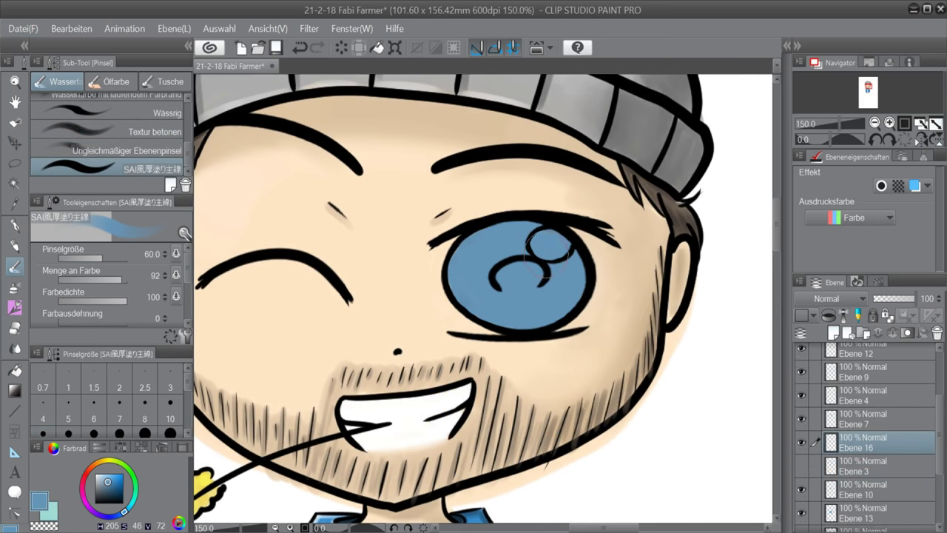
Choose a darker blue (S 56, V 56) for shading the iris with Geschmeidige Wasserfarbe
click(110, 487)
drag(188, 155, 188, 122)
click(137, 138)
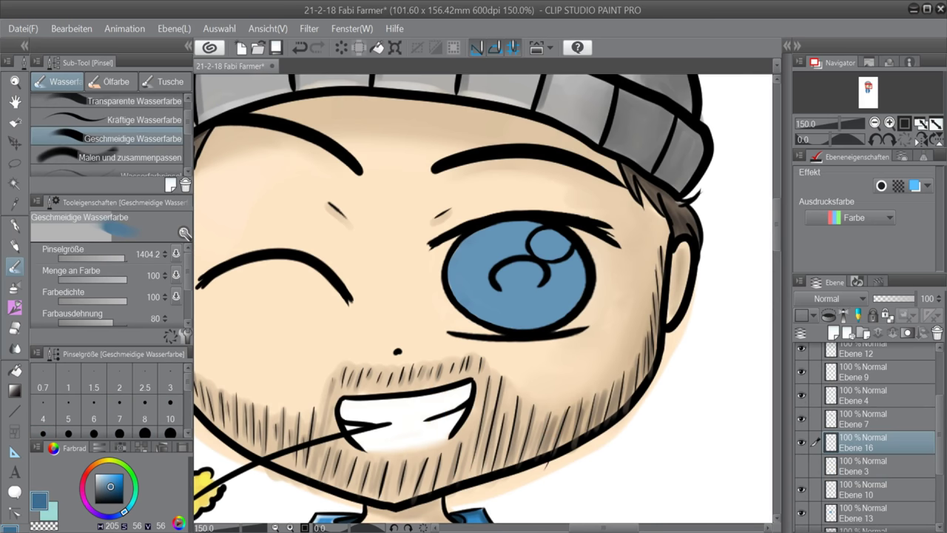
click(84, 119)
click(84, 138)
click(481, 296)
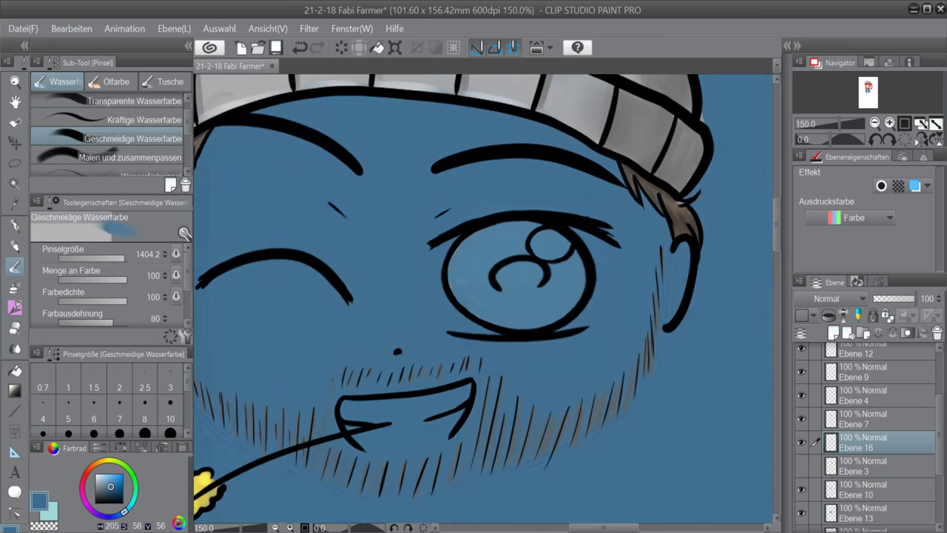
key(ctrl+z)
key(alt+BackSpace)
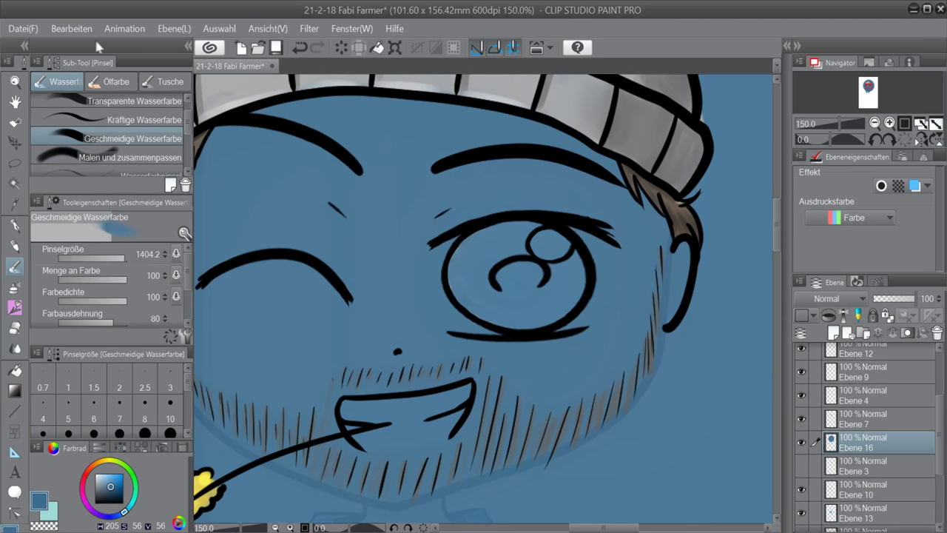
key(ctrl+z)
Shade the upper part of the iris with brush size 20, deepening it with a darker blue (S 63, V 42)
key(bracketright)
key(bracketright)
key(bracketright)
mouse_move(498, 247)
mouse_down()
mouse_move(520, 251)
mouse_move(462, 255)
mouse_move(486, 254)
mouse_up()
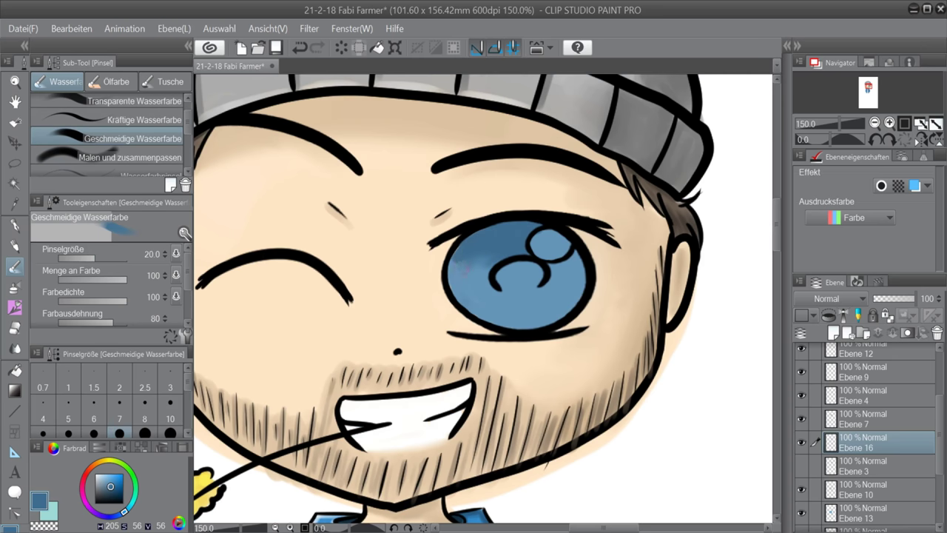
click(114, 489)
mouse_move(520, 240)
mouse_down()
mouse_move(527, 226)
mouse_move(517, 222)
mouse_move(518, 251)
mouse_move(499, 236)
mouse_move(468, 245)
mouse_up()
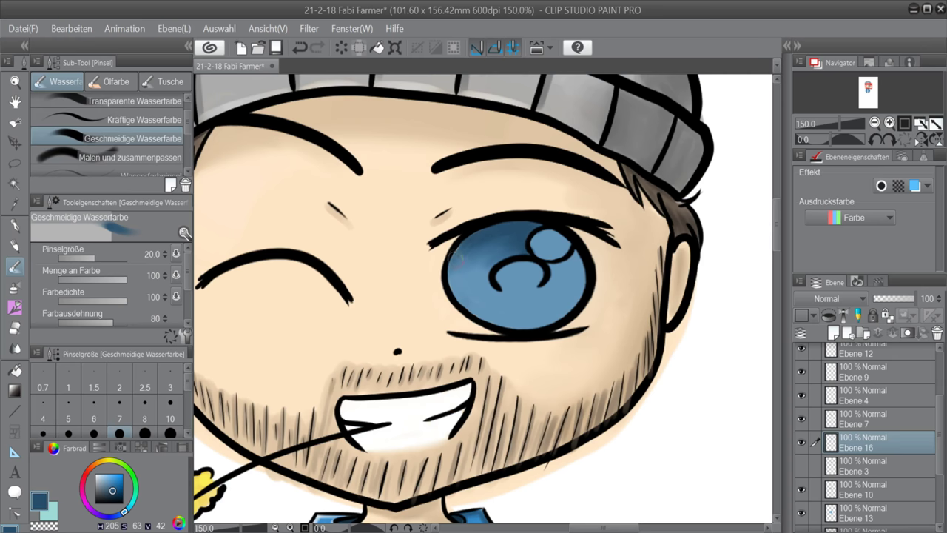
Darken the pupil area and fill it with a near-black blue (S 65, V 13)
mouse_move(552, 263)
mouse_down()
mouse_move(563, 259)
mouse_move(582, 277)
mouse_move(579, 298)
mouse_move(573, 274)
mouse_move(527, 274)
mouse_move(522, 292)
mouse_move(543, 278)
mouse_move(533, 275)
mouse_up()
click(112, 495)
click(113, 498)
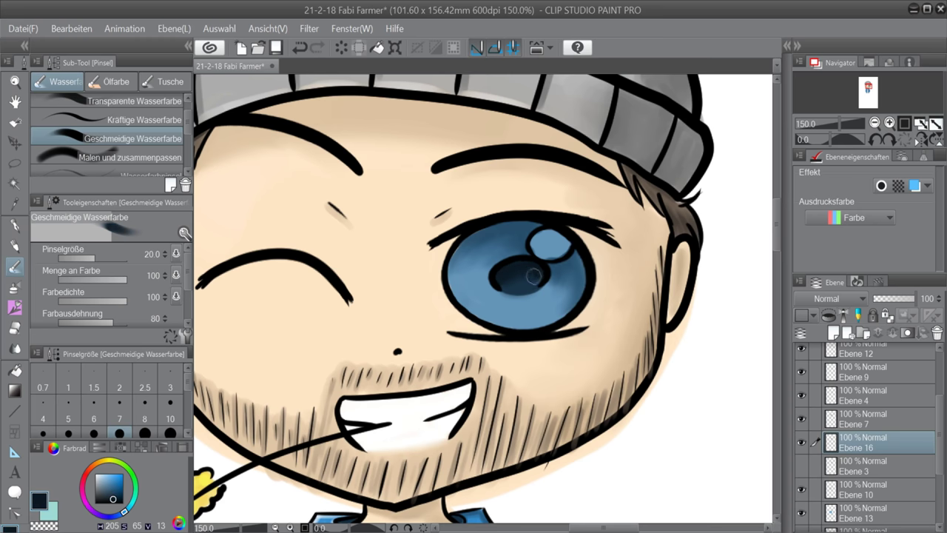
Paint curved white highlights along the lower part of the iris with the Textur betonen brush at size 20
drag(188, 122, 189, 162)
click(89, 134)
drag(101, 479, 87, 449)
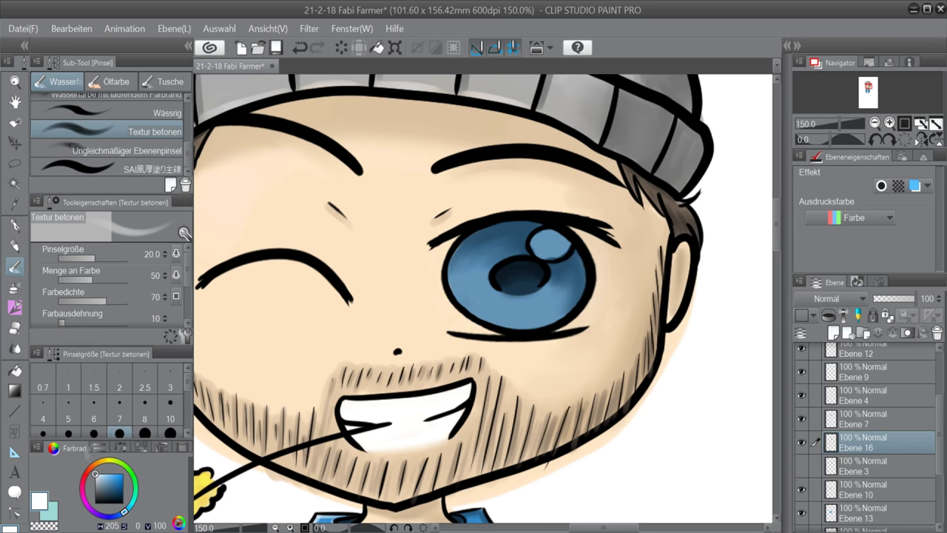
mouse_move(471, 284)
mouse_down()
mouse_move(465, 293)
mouse_move(518, 317)
mouse_move(566, 285)
mouse_up()
mouse_move(466, 263)
mouse_down()
mouse_move(470, 293)
mouse_move(561, 290)
mouse_up()
Add two round white light spots at the iris's lower left with the SAI brush at size 25
click(148, 168)
mouse_move(460, 275)
mouse_down()
mouse_move(483, 296)
mouse_move(542, 310)
mouse_move(567, 270)
mouse_move(458, 274)
mouse_move(473, 297)
mouse_up()
key(ctrl+z)
key(bracketright)
key(bracketright)
key(bracketleft)
click(494, 303)
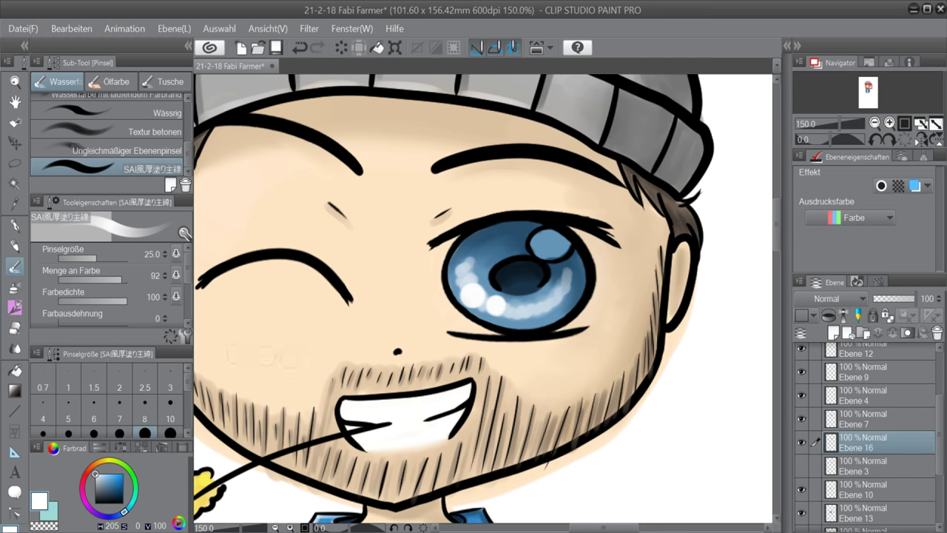
Blend the iris highlights with Geschmeidige Wasserfarbe at size 20 and fill the upper highlight circle with white
drag(188, 154, 187, 123)
click(131, 139)
drag(569, 272, 548, 302)
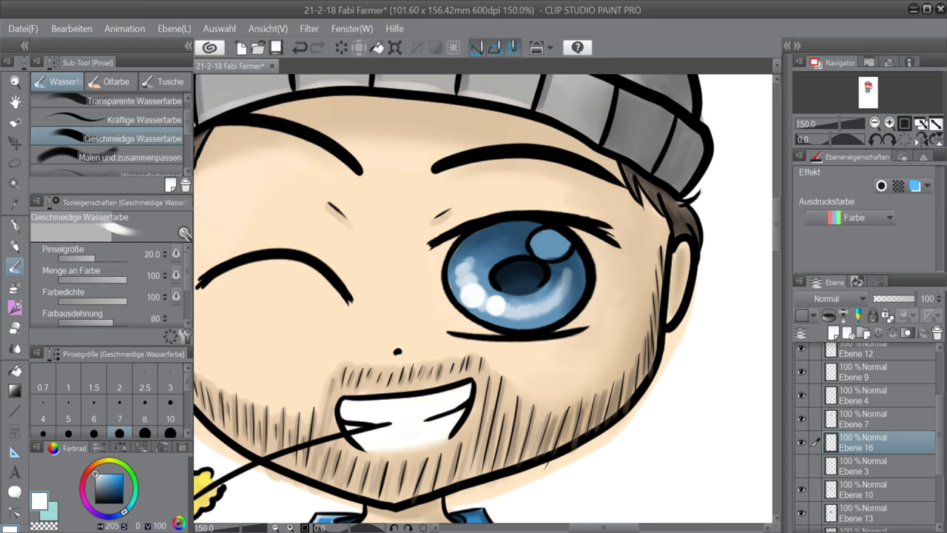
drag(481, 248, 462, 271)
drag(542, 237, 552, 247)
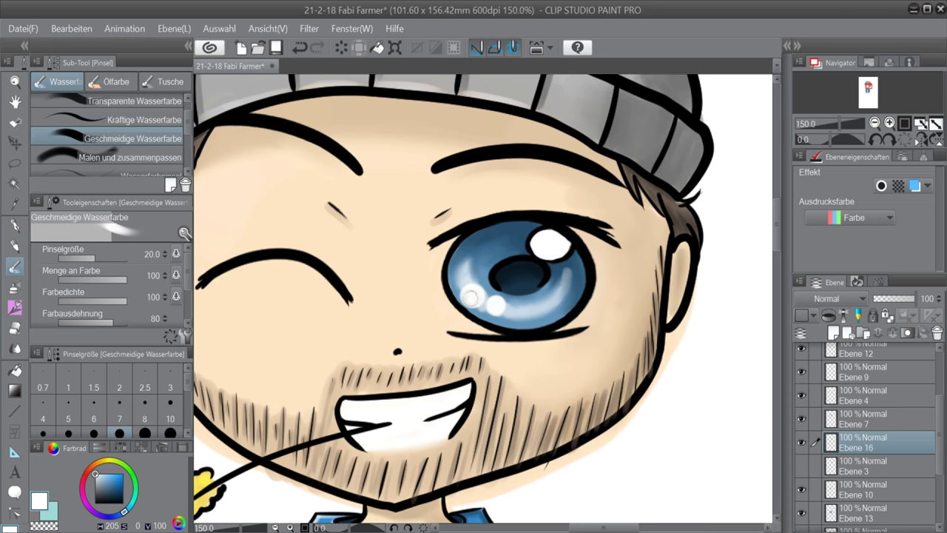
click(498, 304)
drag(471, 297, 472, 296)
Make the layer Ebene 3 visible again
key(ctrl+minus)
key(ctrl+minus)
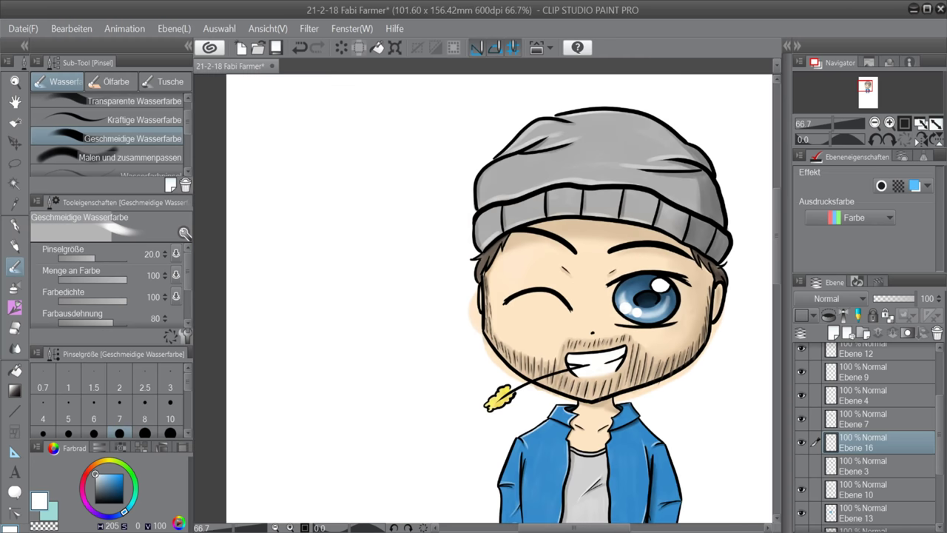
click(801, 442)
click(801, 442)
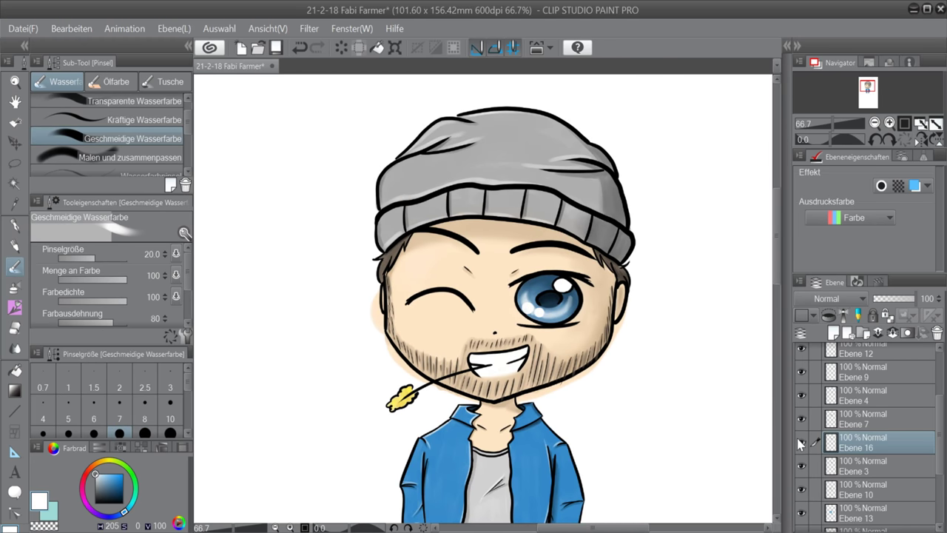
Erase the skin colour outside the face outline beside the open eye on Ebene 2, using the G-Pen with transparent colour
key(ctrl+minus)
scroll(850, 403, down, 5)
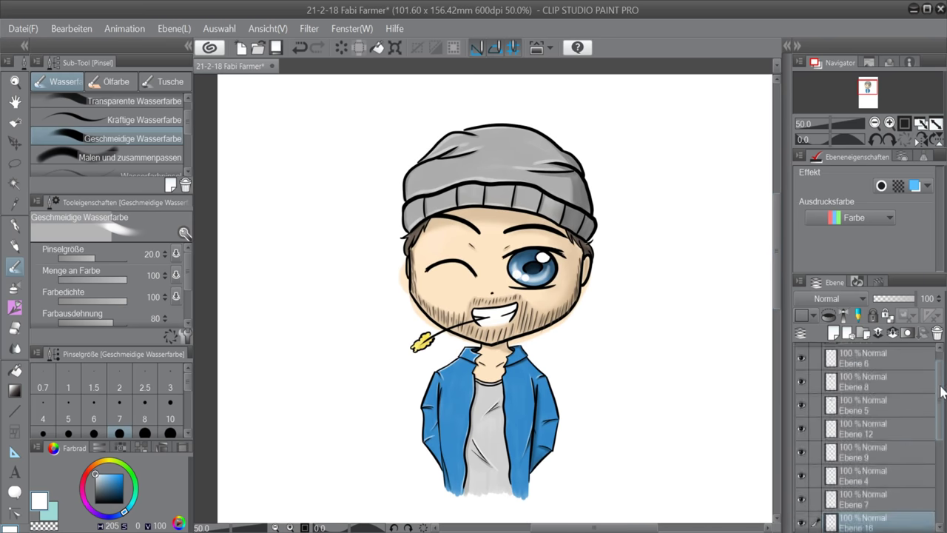
click(862, 473)
scroll(583, 300, up, 4)
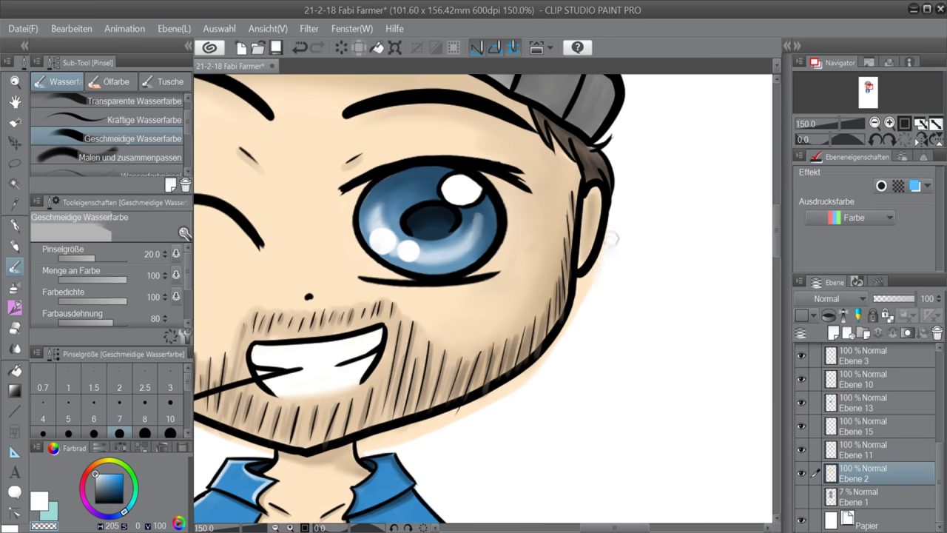
key(p)
mouse_move(579, 304)
mouse_down()
mouse_move(609, 230)
mouse_move(551, 350)
mouse_move(499, 413)
mouse_move(475, 415)
mouse_move(500, 390)
mouse_move(439, 426)
mouse_move(367, 443)
mouse_up()
key(bracketright)
key(bracketright)
key(bracketright)
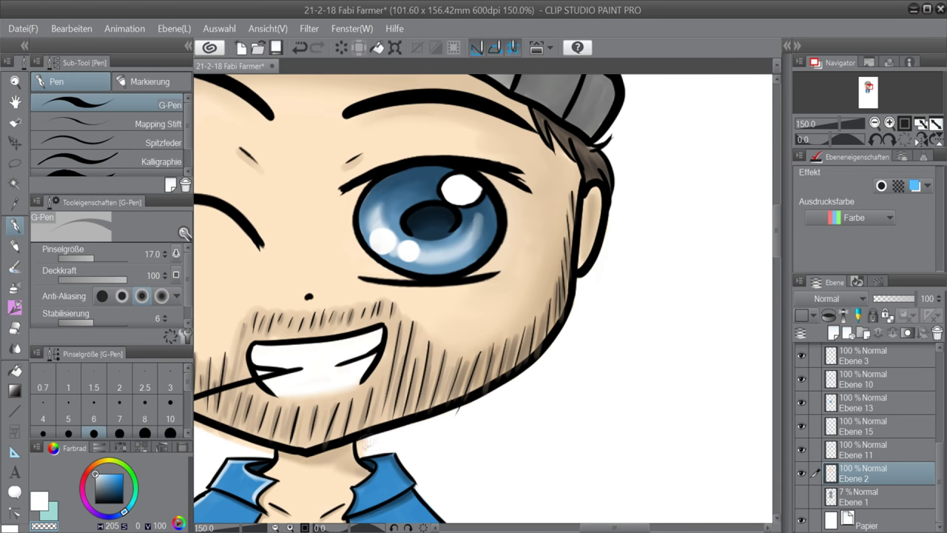
Erase the skin colour spilling past the face outline on the winking-eye side down to the chin, with the G-Pen at size 17
drag(600, 527, 568, 527)
mouse_move(315, 198)
mouse_down()
mouse_move(322, 288)
mouse_move(348, 348)
mouse_move(455, 418)
mouse_move(510, 440)
mouse_up()
drag(776, 232, 776, 245)
scroll(582, 343, up, 3)
drag(437, 289, 484, 303)
scroll(762, 278, down, 2)
scroll(688, 331, down, 1)
drag(570, 528, 587, 527)
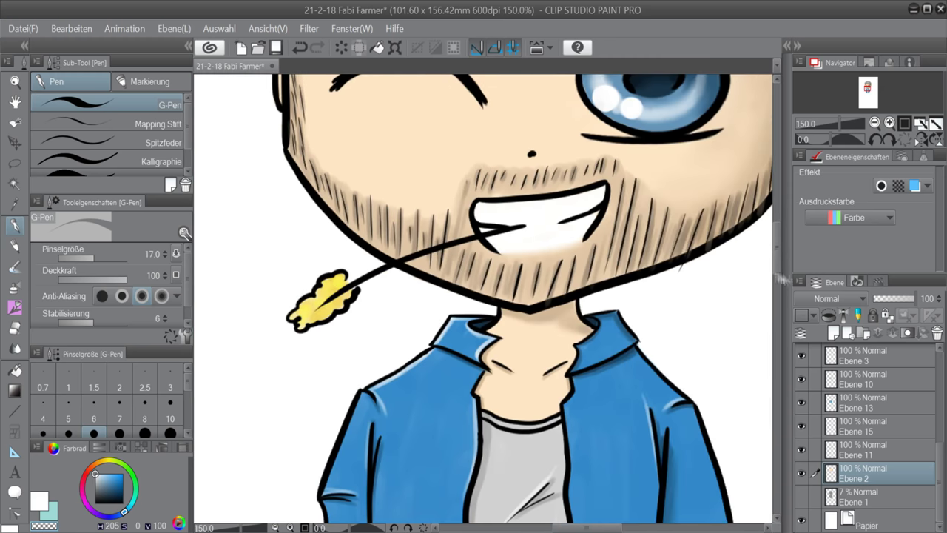
Toggle individual layers on and off to examine which one holds the shading around the chin, and select Ebene 4
click(801, 356)
click(801, 356)
drag(939, 455, 938, 406)
click(800, 396)
click(801, 398)
drag(776, 243, 776, 239)
drag(595, 527, 610, 527)
click(803, 378)
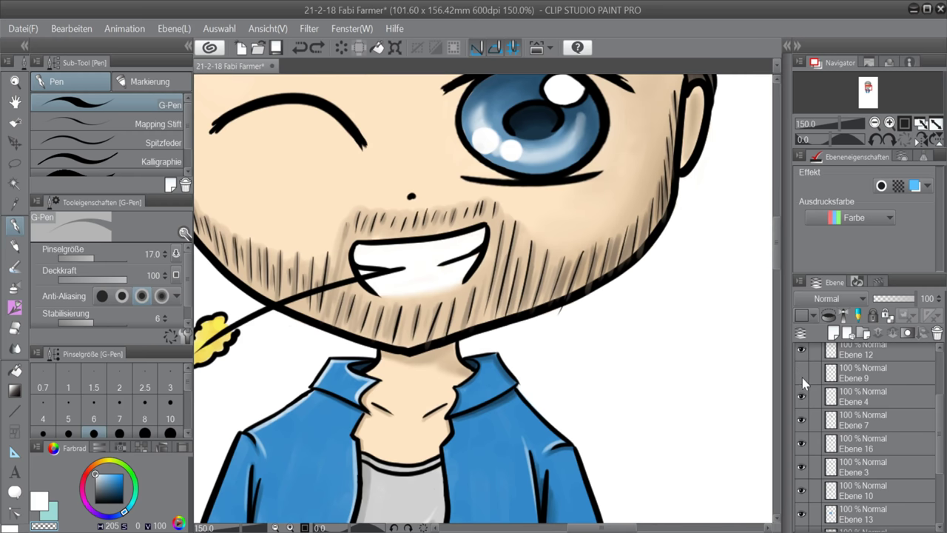
click(803, 401)
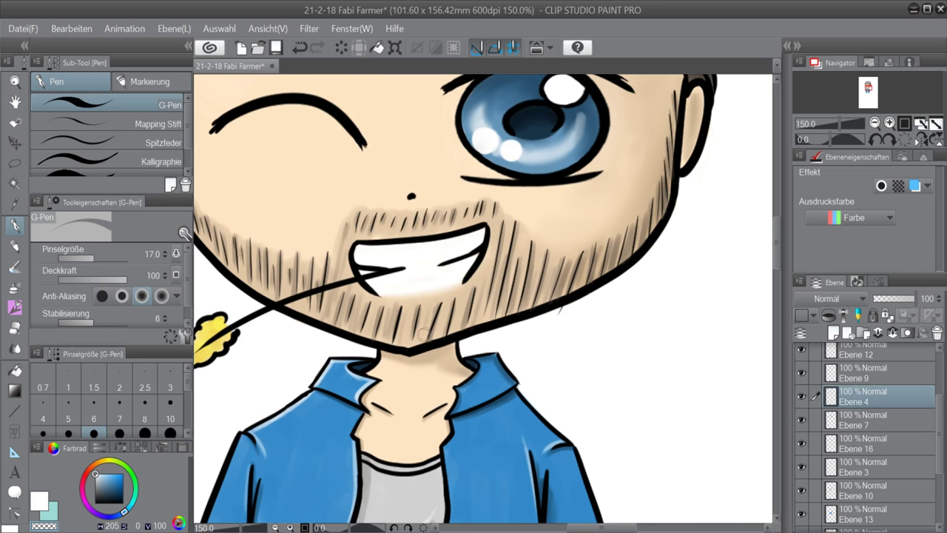
Toggle Ebene 12 to examine its content, select it and look over the whole figure
click(801, 350)
click(801, 350)
click(813, 353)
mouse_move(778, 263)
mouse_down()
mouse_move(777, 297)
mouse_move(780, 266)
mouse_up()
key(ctrl+plus)
key(ctrl+minus)
key(ctrl+minus)
key(ctrl+minus)
key(ctrl+minus)
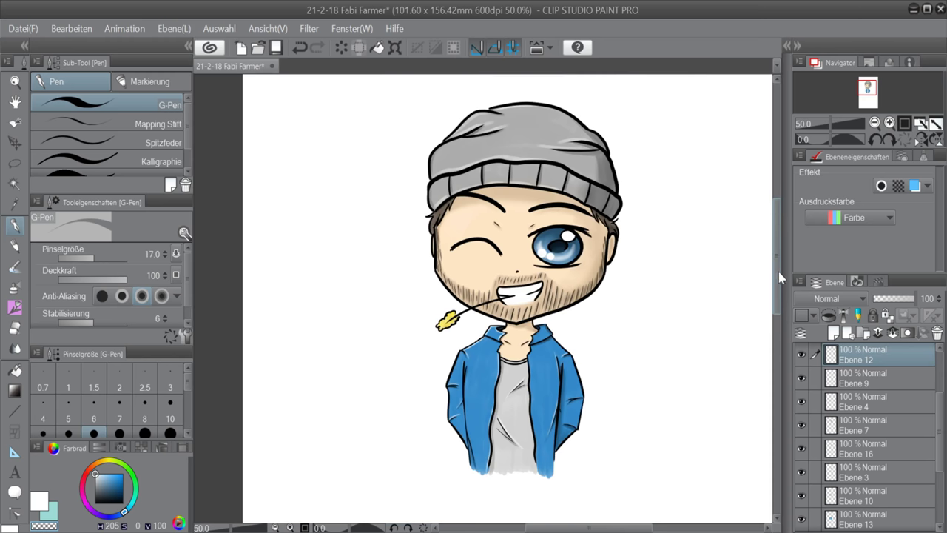
Stamp a large mint circle (H 177, S 28, V 85) behind the figure on a new layer above Ebene 1, using Für Effektlinien at size 1450
drag(562, 296, 529, 294)
click(50, 514)
drag(188, 134, 188, 153)
click(89, 151)
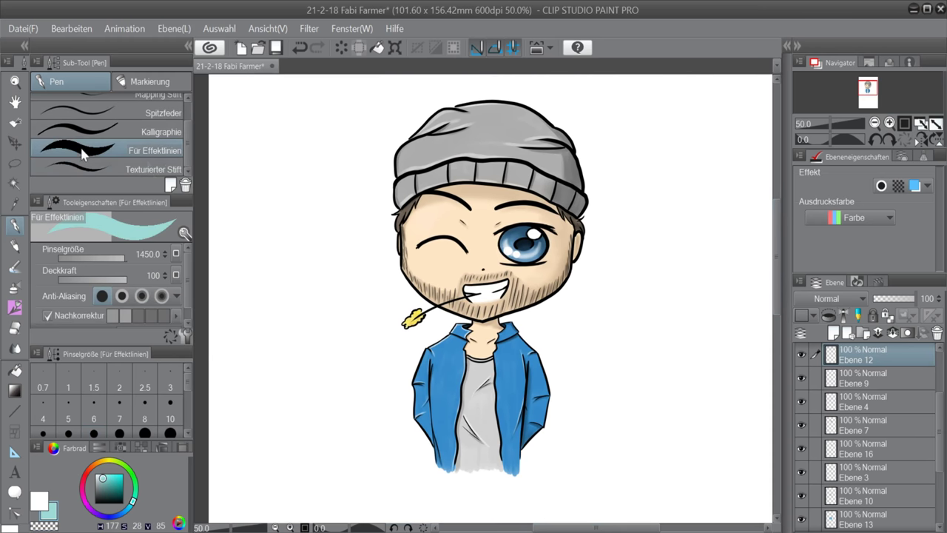
click(482, 270)
key(ctrl+z)
scroll(942, 394, down, 3)
click(862, 497)
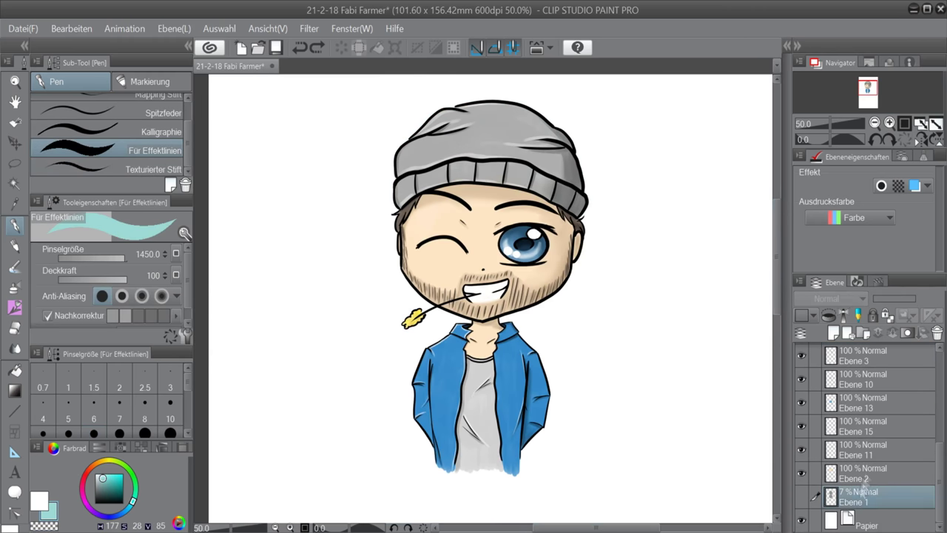
click(484, 268)
Sign the artist's name in black beside the jacket sleeve, using the Kalligraphie pen at size 15
drag(777, 296, 777, 314)
scroll(657, 381, up, 2)
click(39, 501)
click(95, 503)
scroll(107, 133, up, 1)
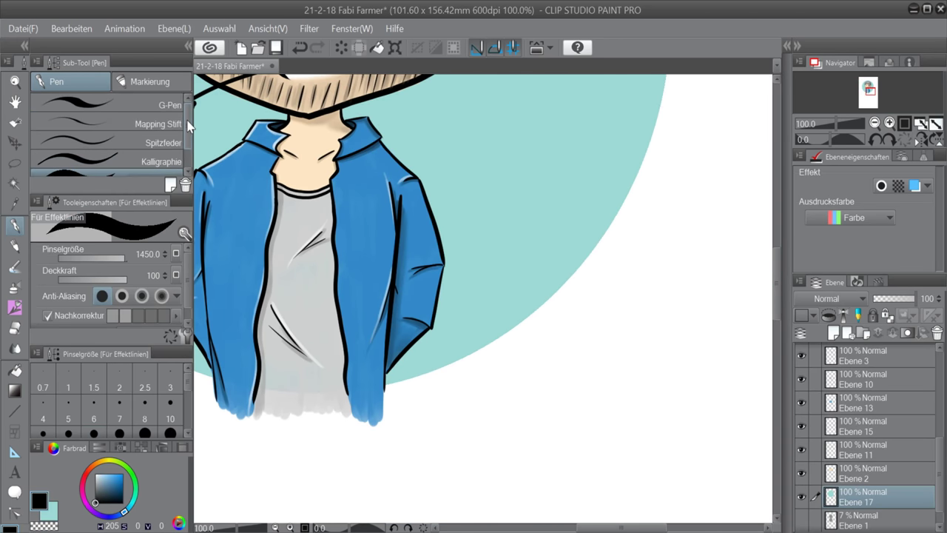
click(107, 155)
mouse_move(448, 290)
mouse_down()
mouse_move(473, 302)
mouse_move(500, 302)
mouse_up()
drag(502, 294, 510, 297)
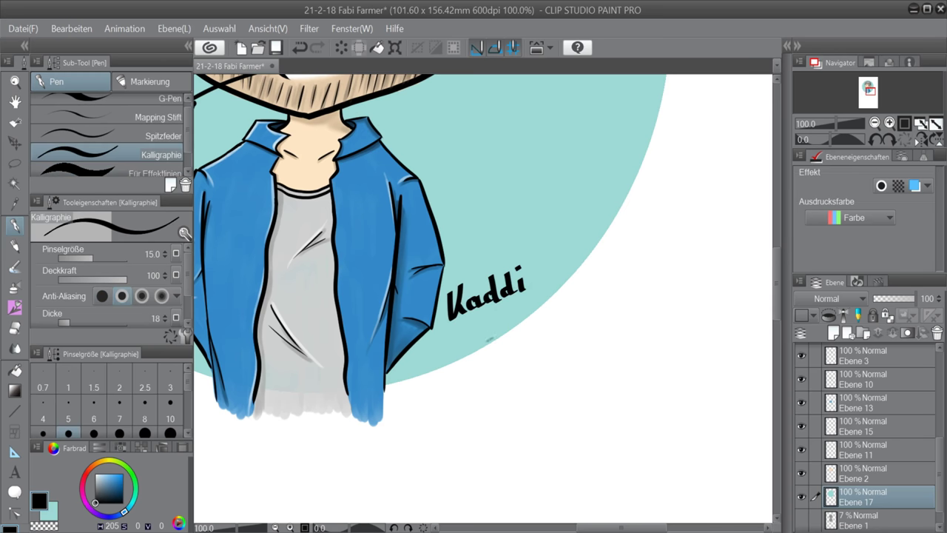
Handwrite a number starting with 2 beneath the signature using the Kalligraphie pen
key(ctrl+z)
drag(450, 332, 459, 342)
key(ctrl+z)
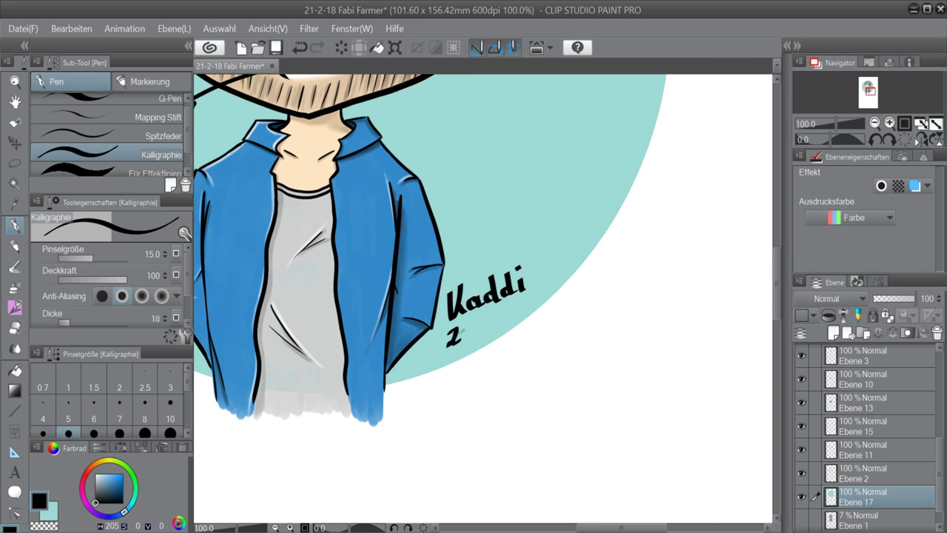